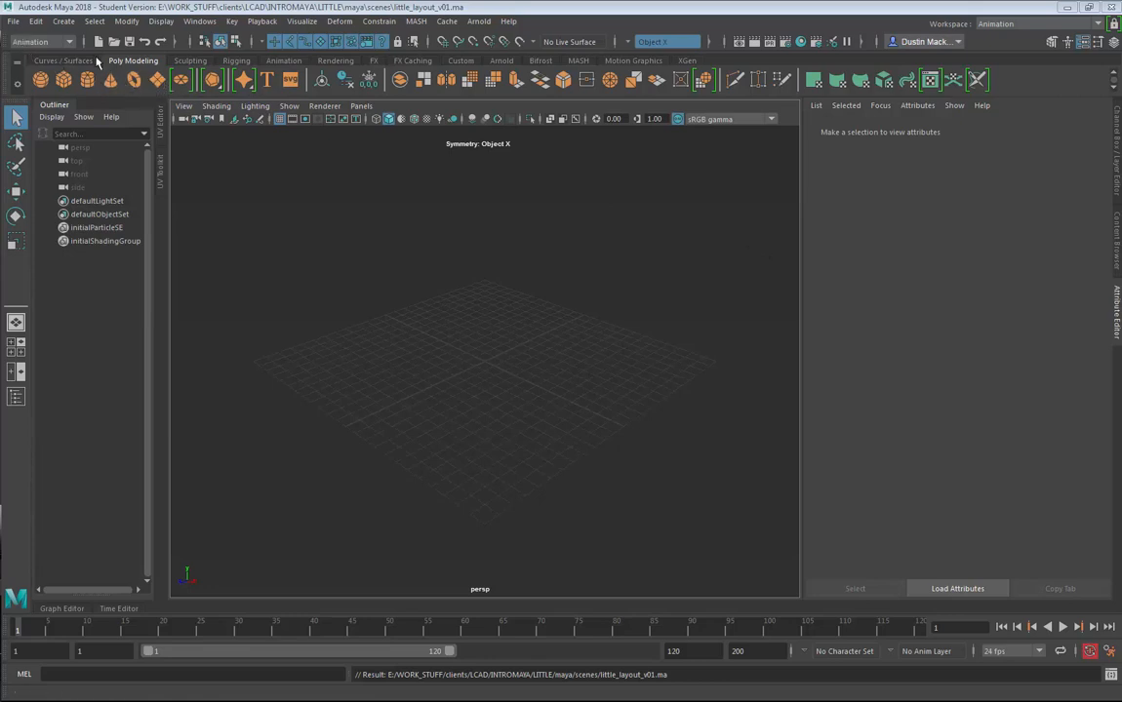
- Create a new perspective camera from the viewport and rename it ShotCam
left_click(361, 106)
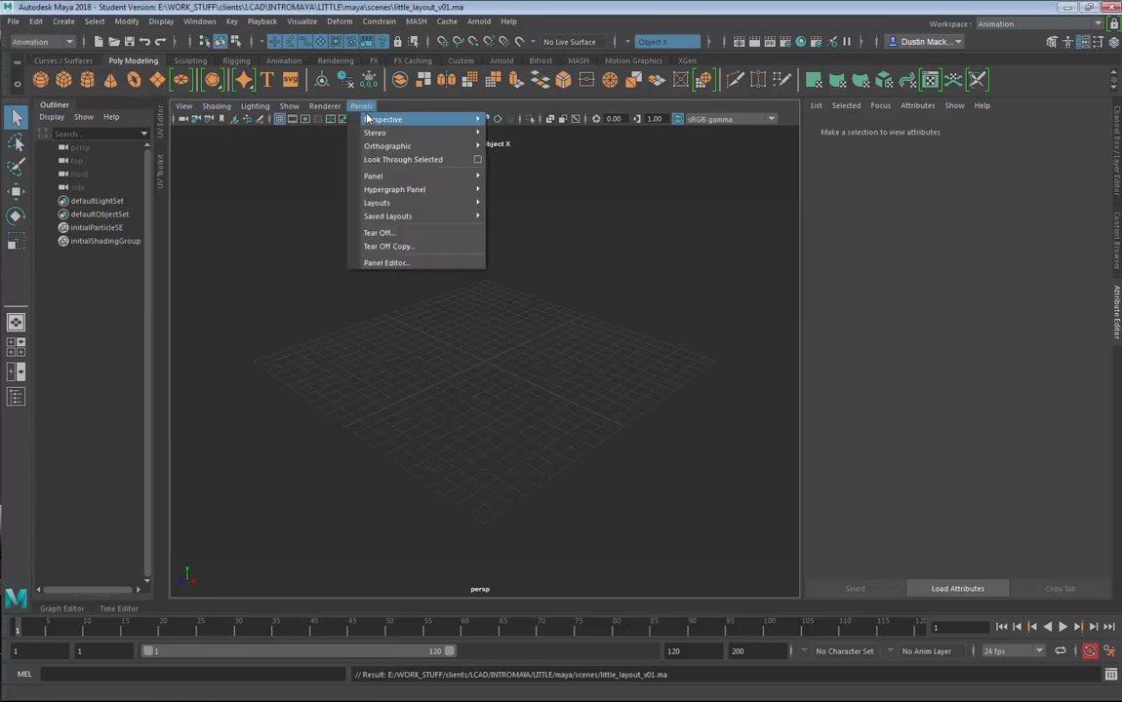
mouse_move(371, 119)
left_click(507, 135)
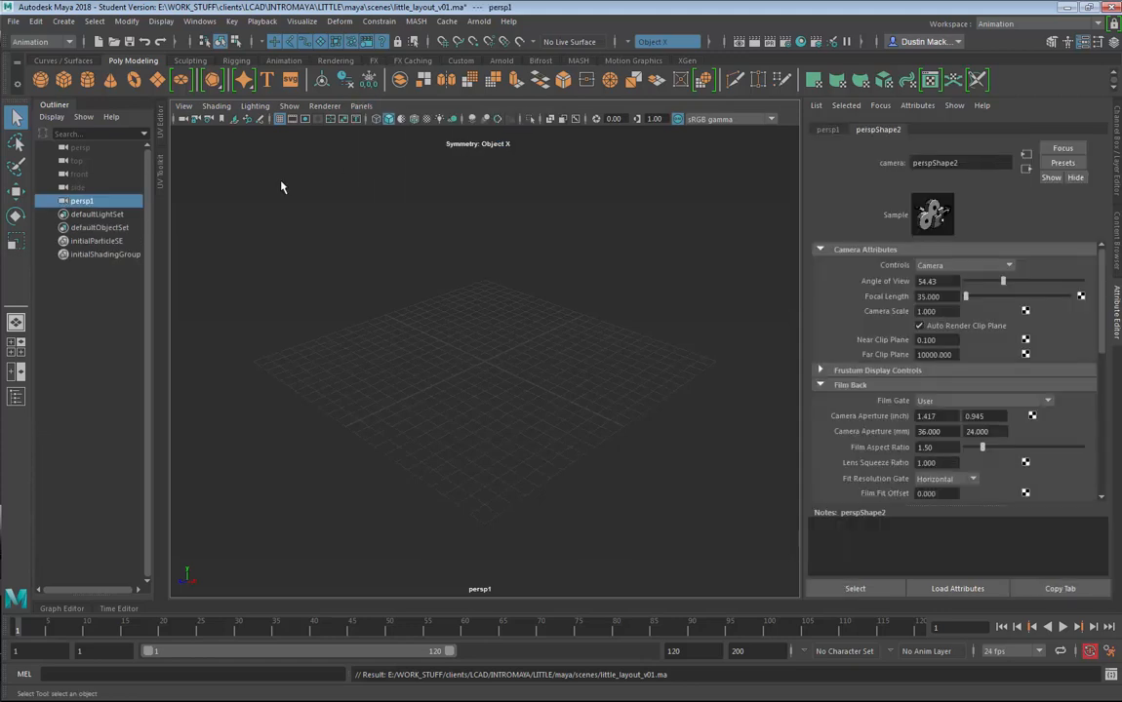
double_click(107, 202)
type("s")
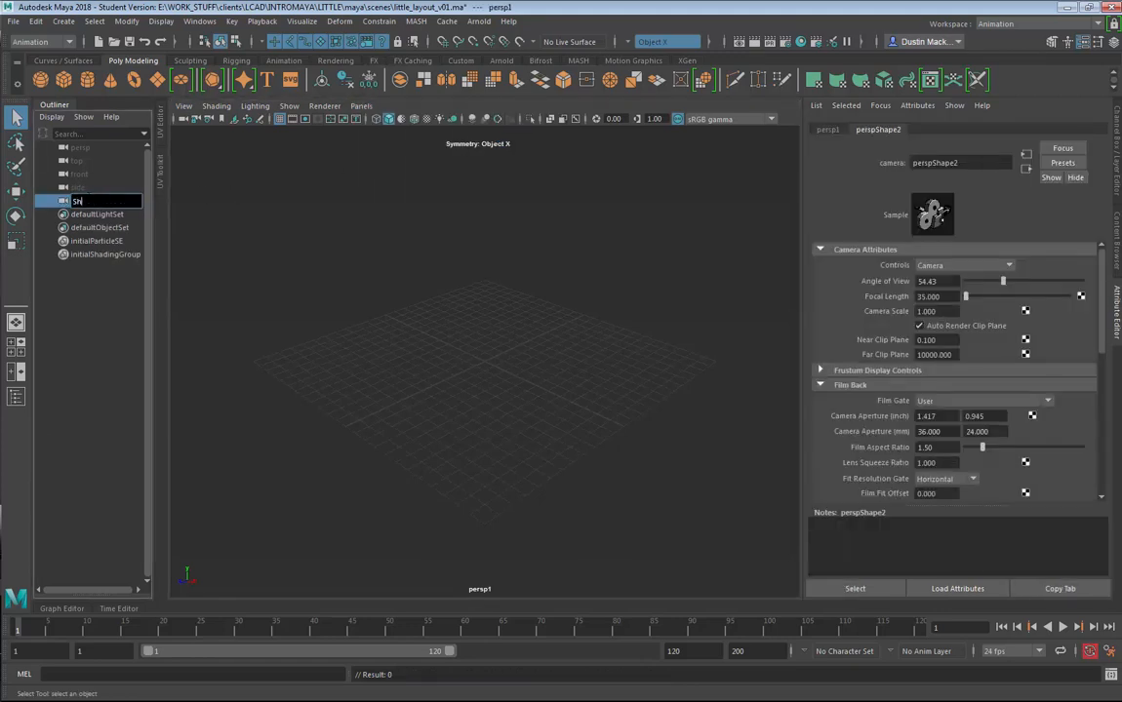
type("hotCam")
key("Return")
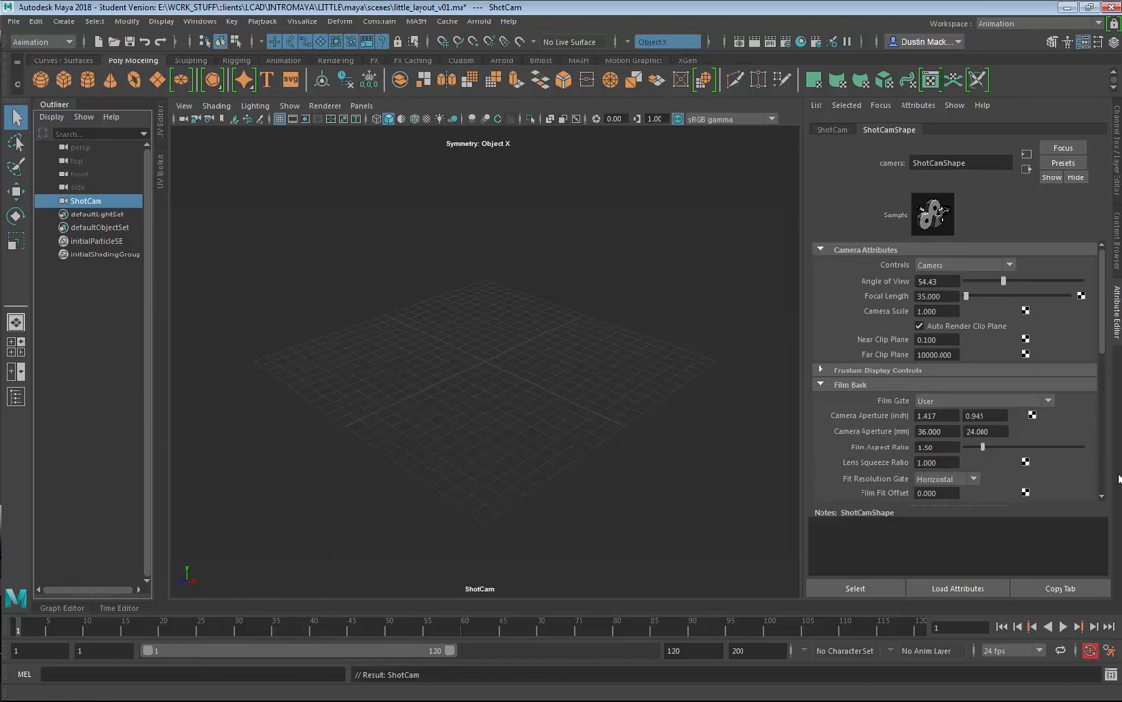
left_click_drag(1100, 346, 1071, 276)
- Look through ShotCam in the viewport and clear the selection
left_click(360, 105)
mouse_move(368, 119)
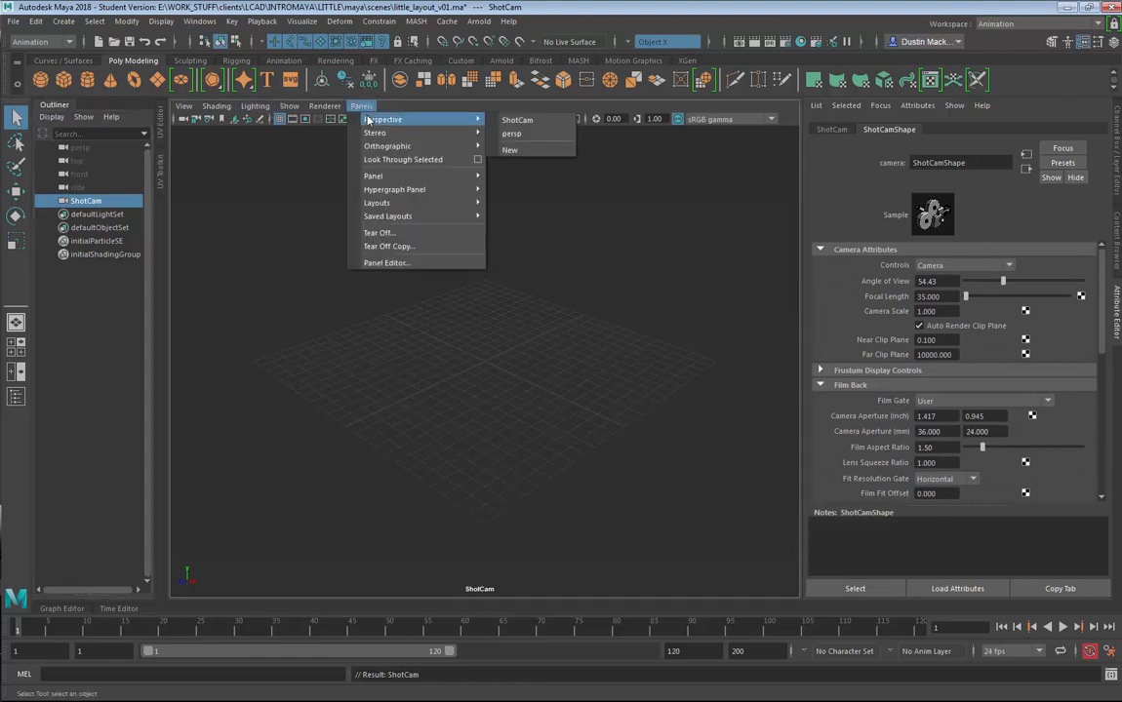
left_click(534, 119)
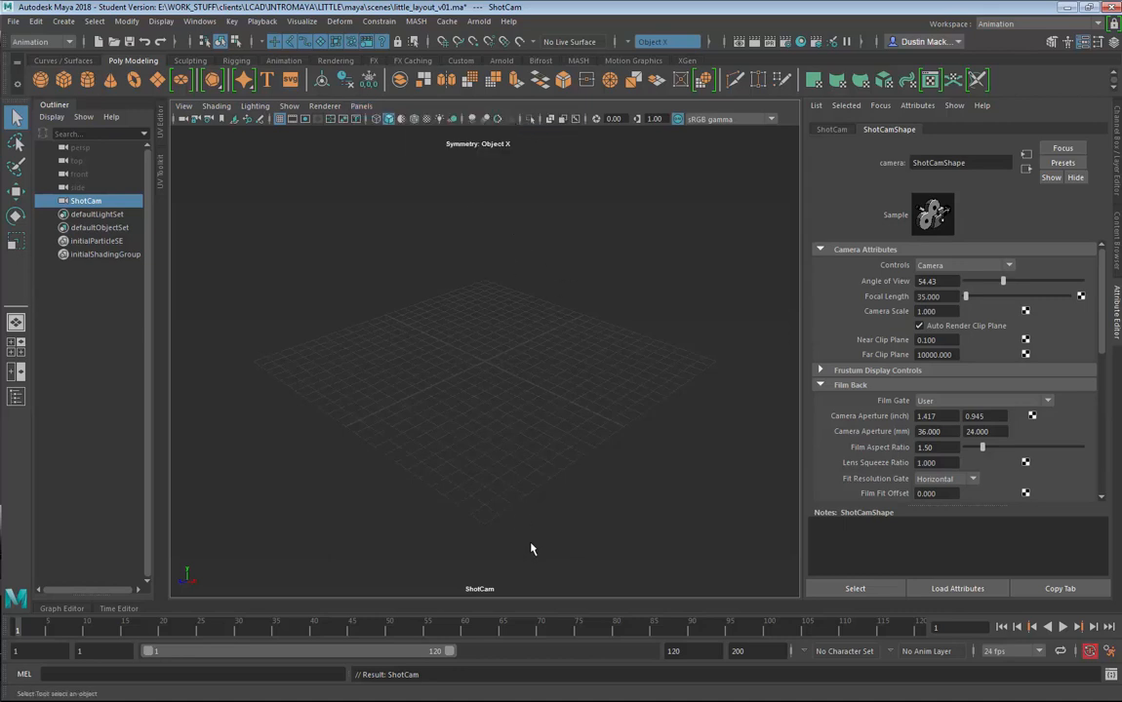
left_click_drag(441, 550, 509, 596)
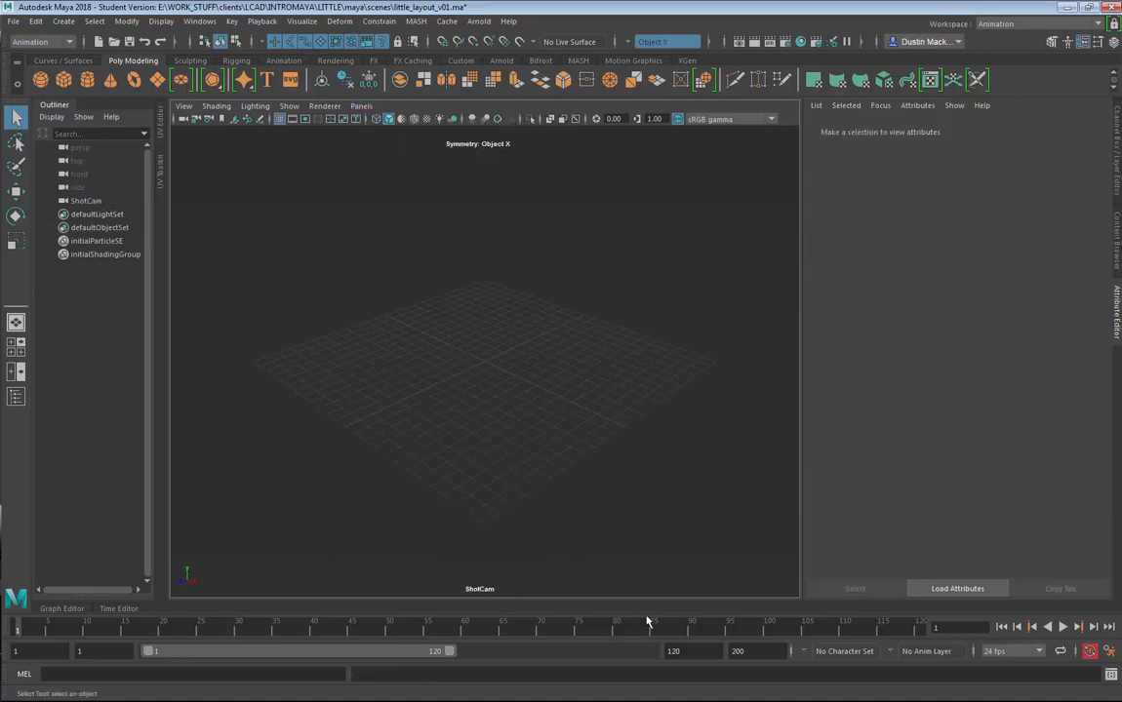
- Set Symmetry to Off in the Select Tool's settings
double_click(17, 118)
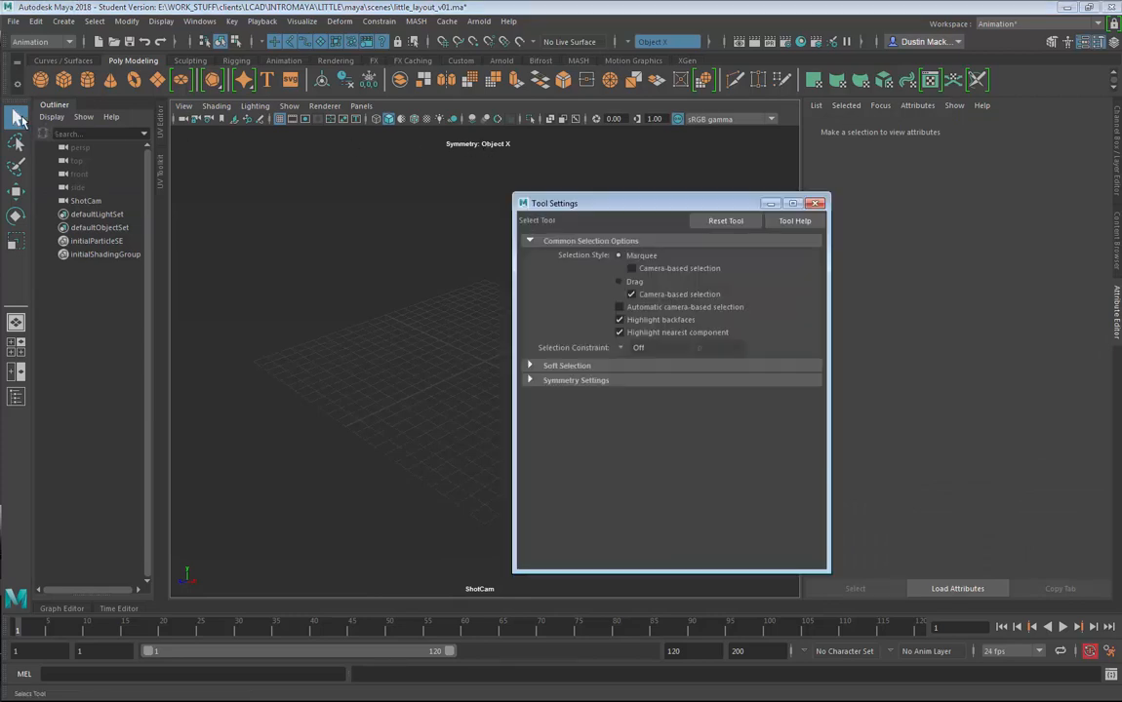
left_click(576, 380)
left_click(640, 398)
left_click(639, 400)
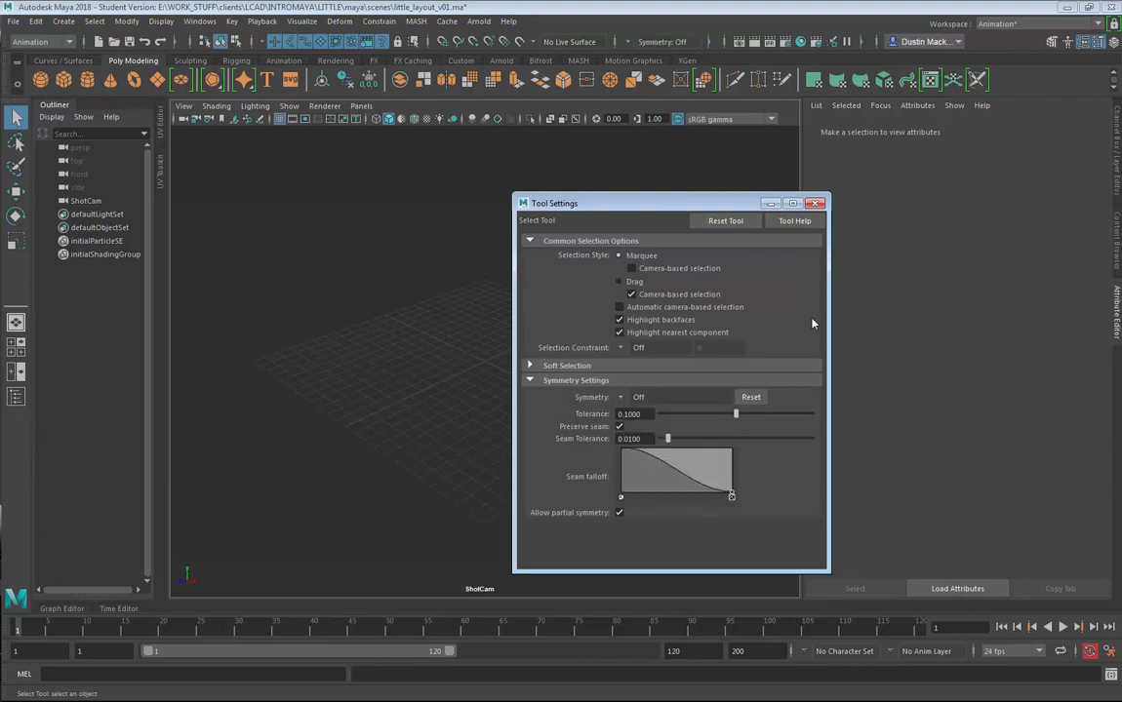
left_click(816, 203)
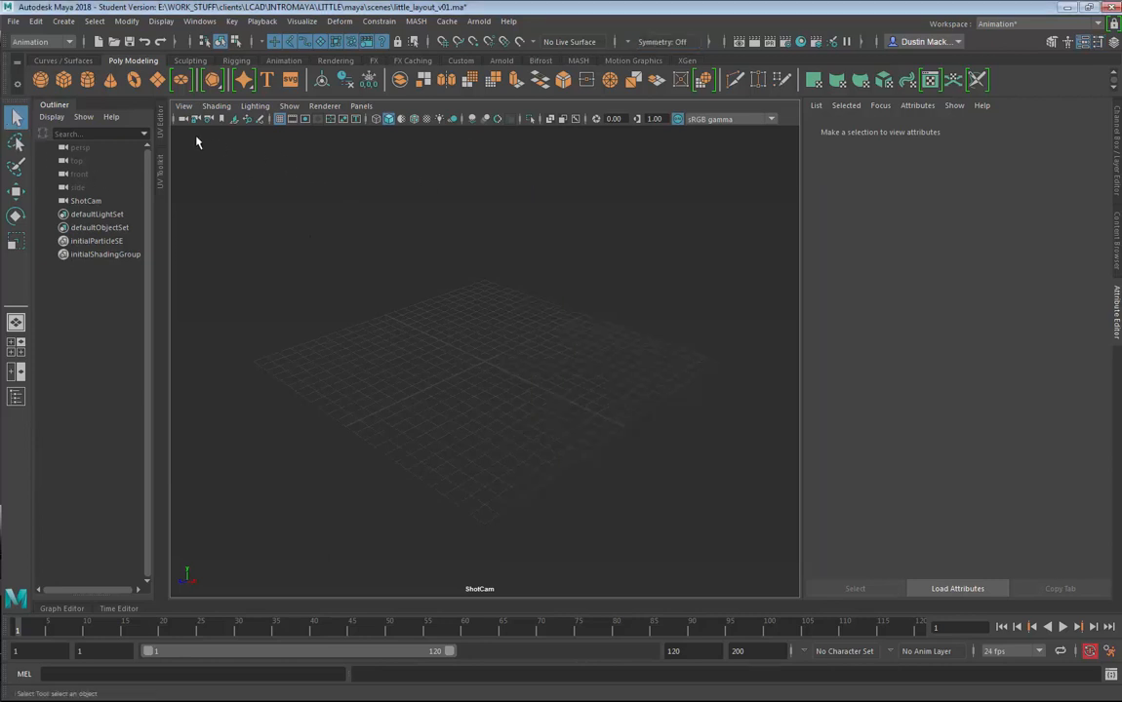
- Start an image plane import for ShotCam and copy Snow.jpg from the LITTLE project's reference folder in File Explorer
left_click(184, 105)
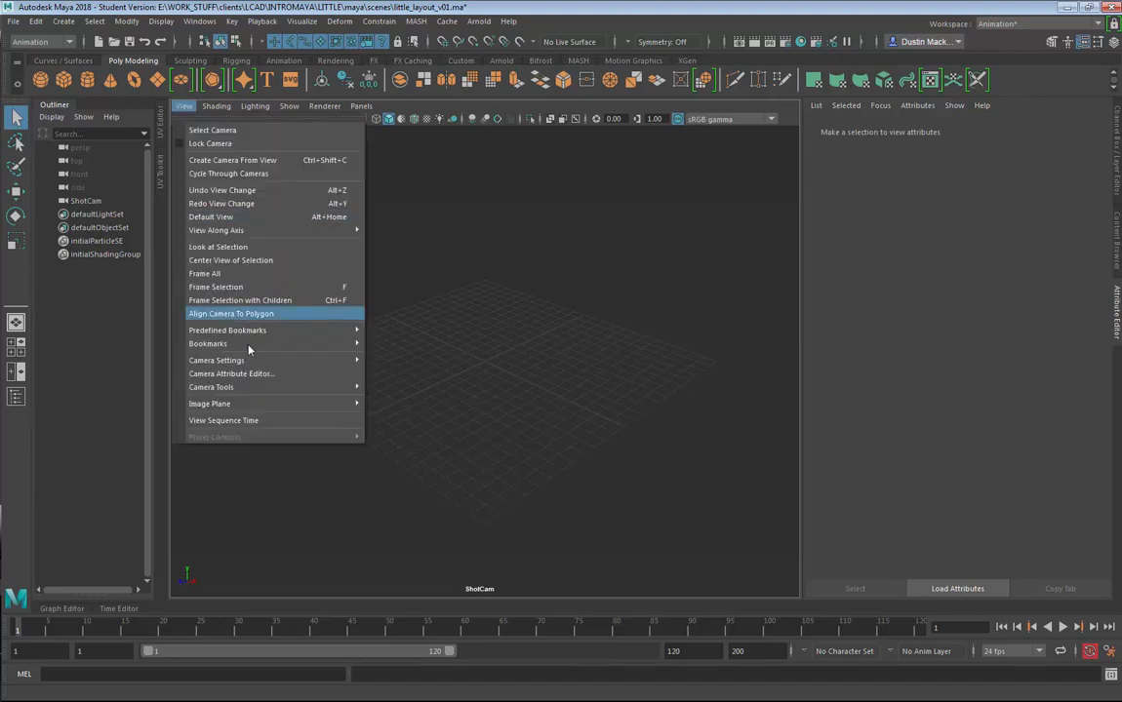
mouse_move(253, 403)
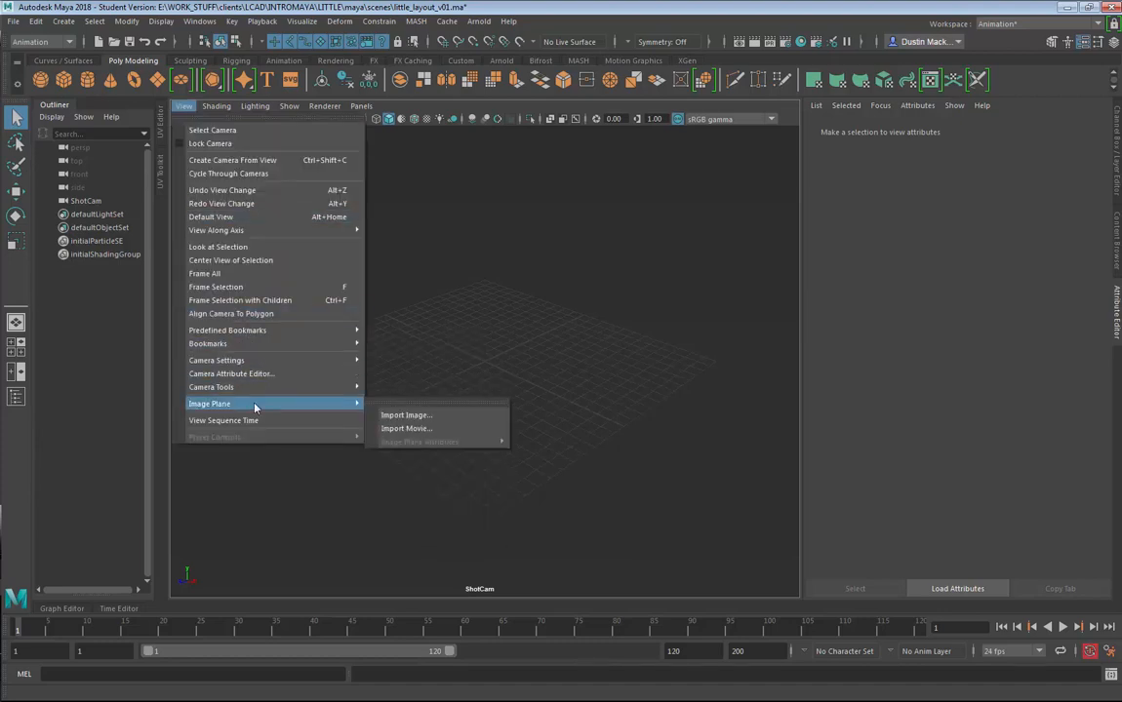
left_click(407, 415)
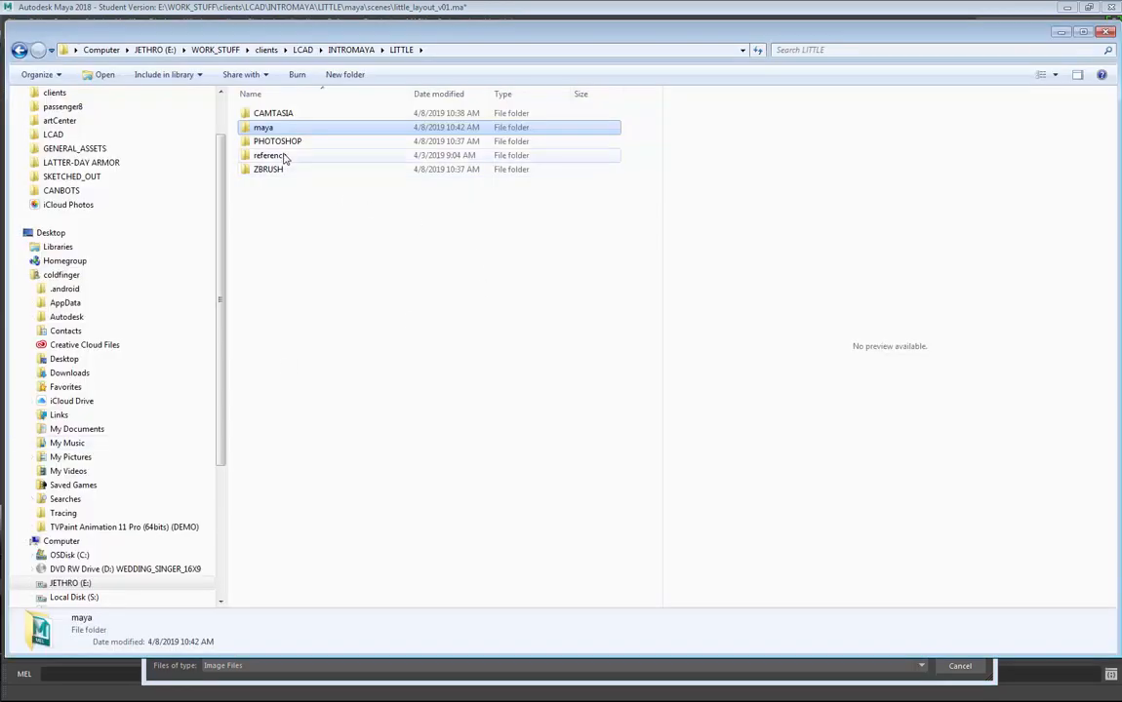
left_click(282, 157)
double_click(284, 158)
left_click(341, 135)
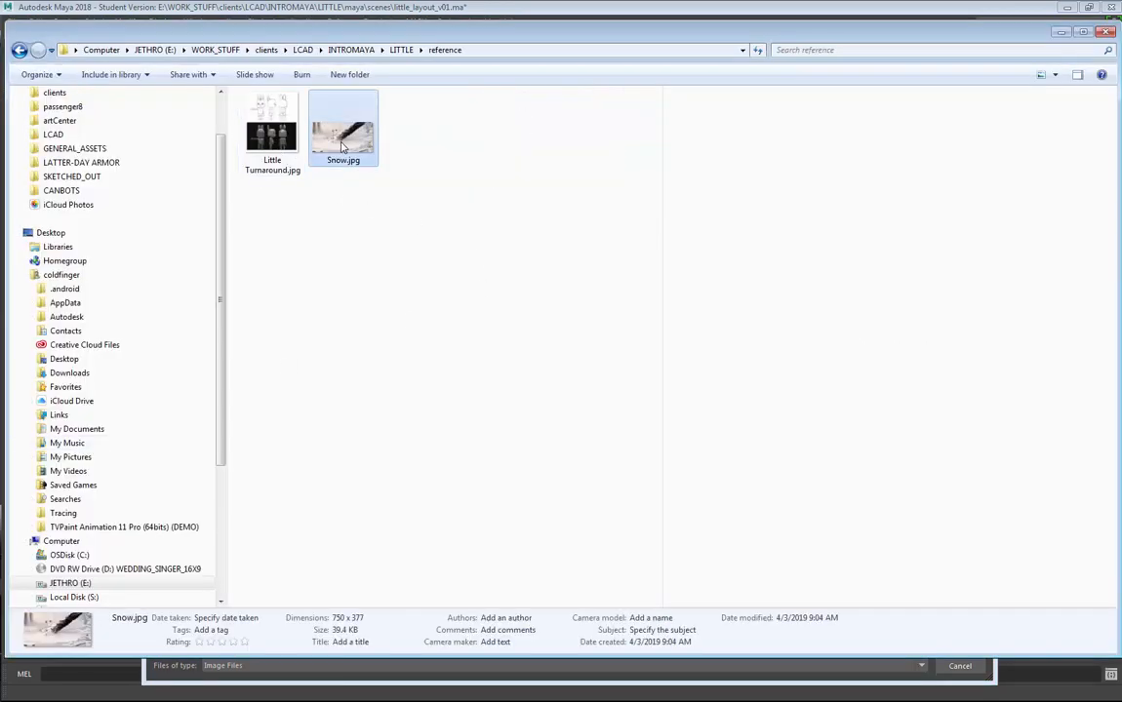
right_click(340, 143)
left_click(231, 458)
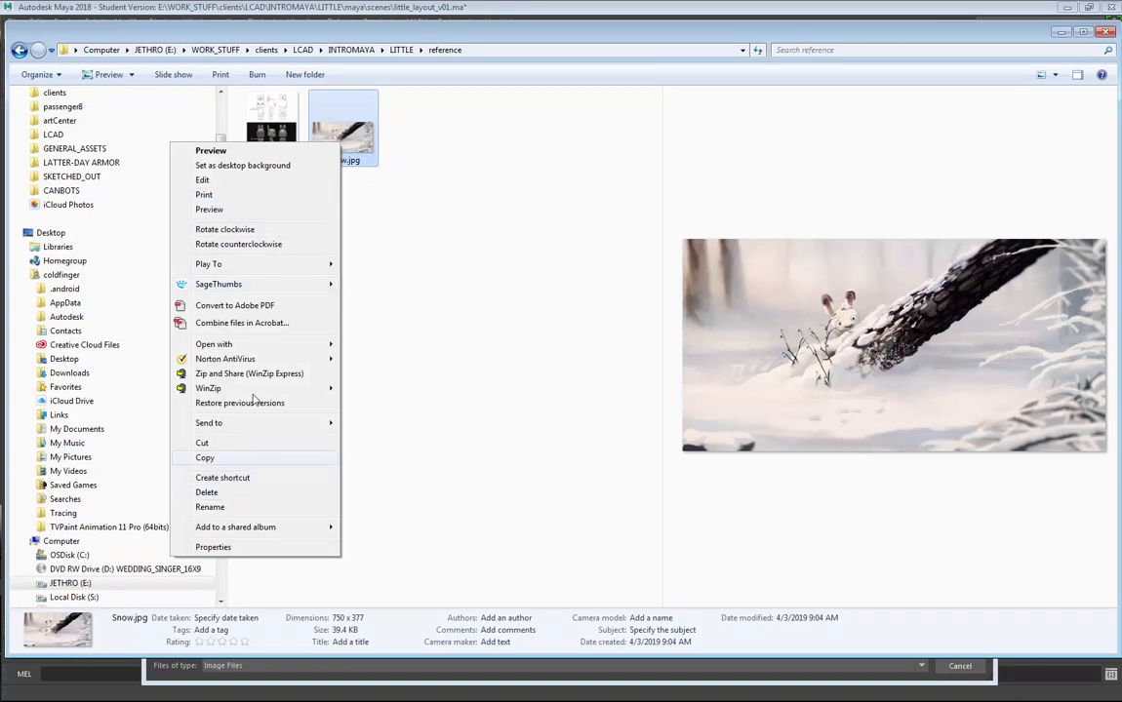
- Paste Snow.jpg into the sourceimages folder inside LITTLE\maya
left_click(400, 51)
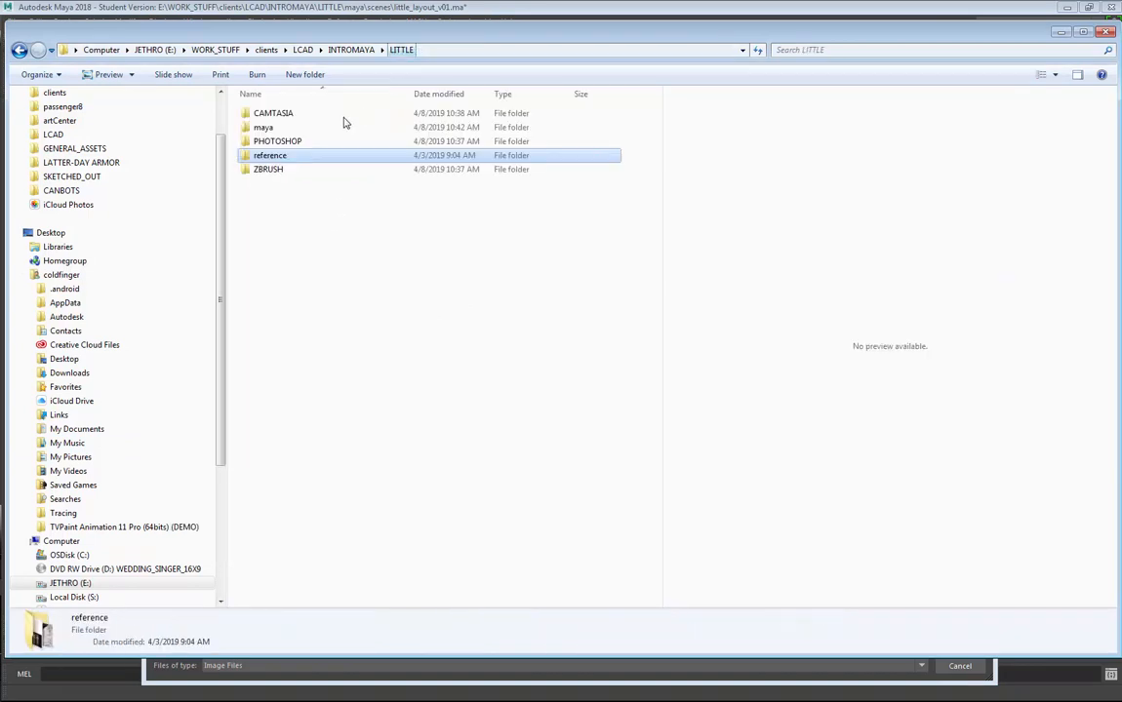
double_click(289, 130)
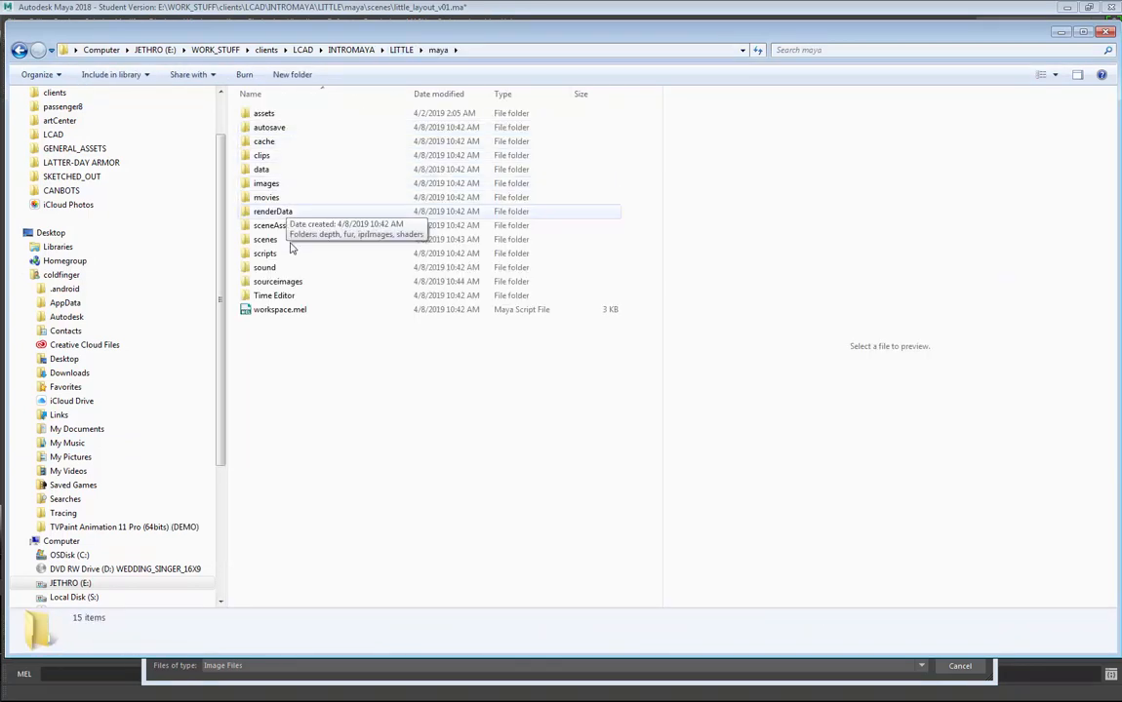
left_click(287, 283)
double_click(288, 283)
right_click(331, 326)
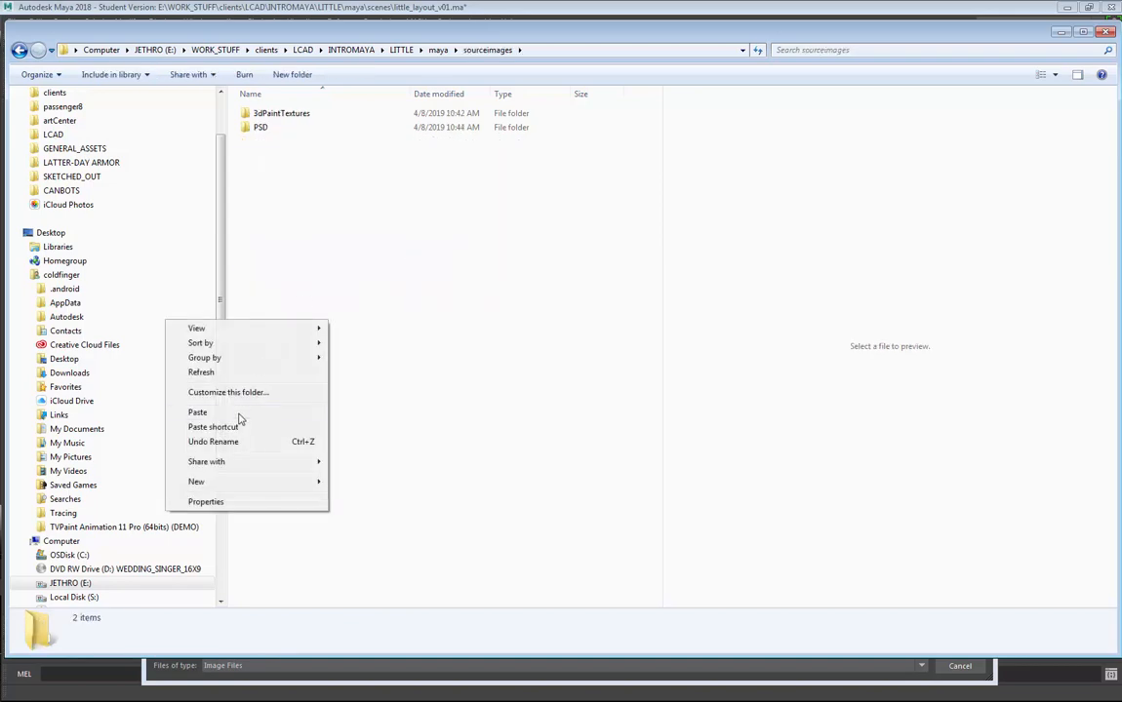
left_click(238, 417)
- Return to Maya's open dialog and import Snow.jpg from sourceimages as ShotCam's image plane
left_click_drag(486, 39, 0, 47)
left_click(273, 137)
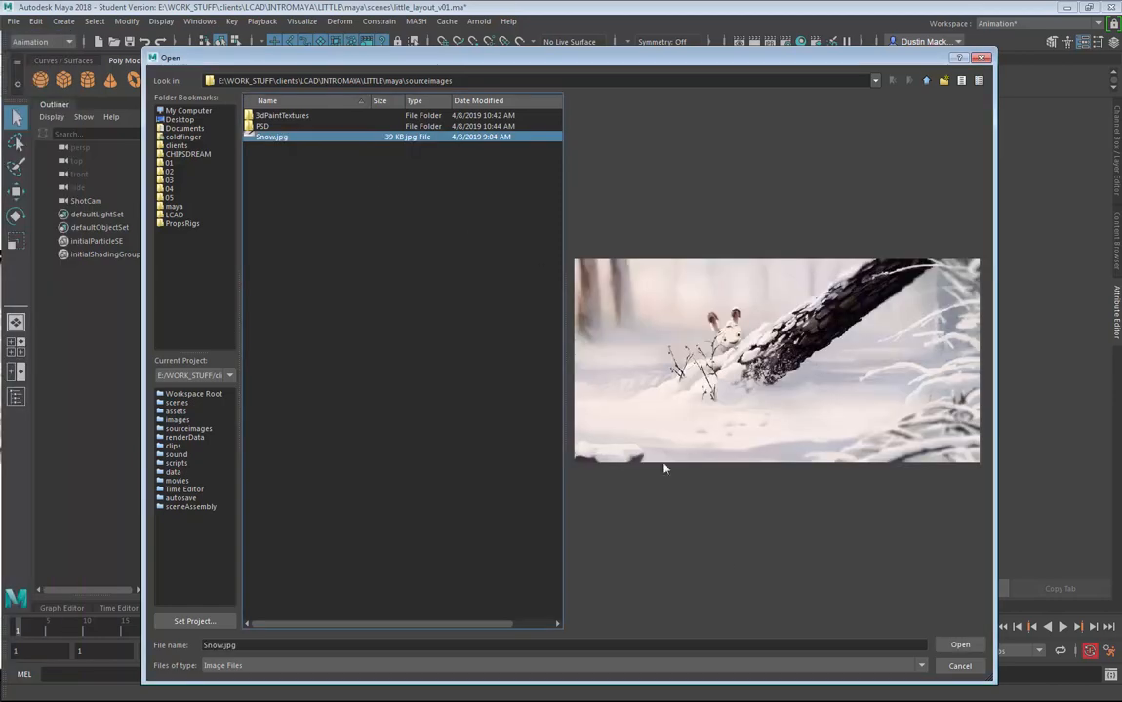
left_click(963, 647)
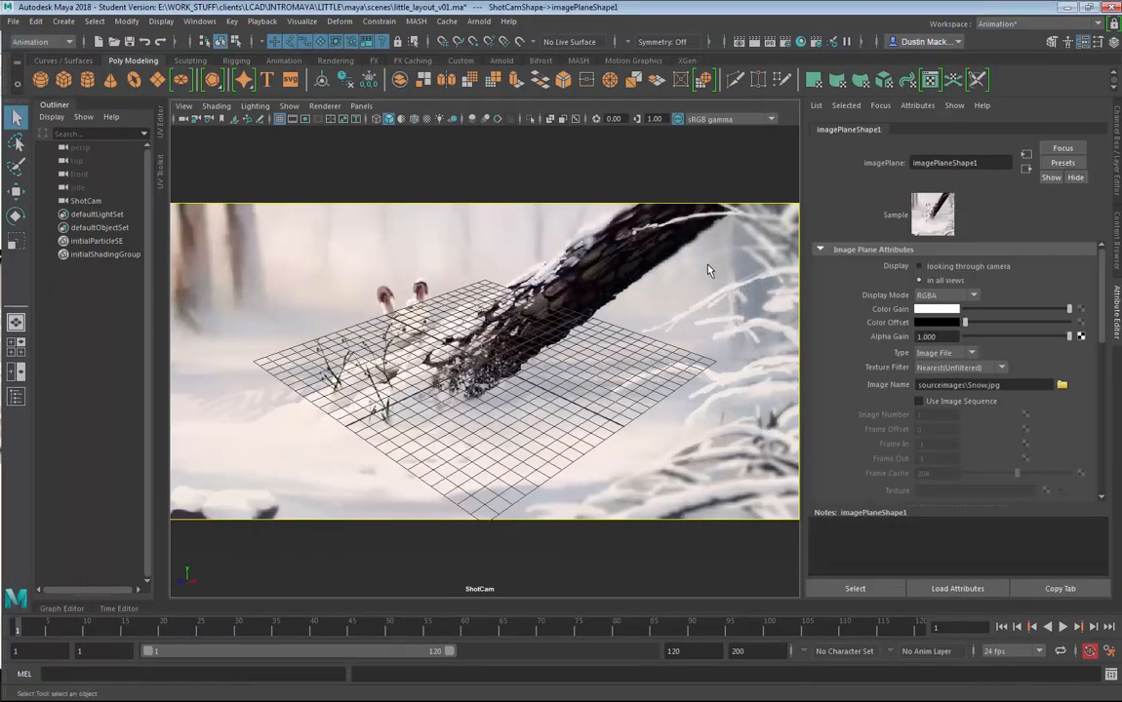
- Switch the viewport to the persp camera and select the ShotCam camera from outside
left_click(361, 106)
mouse_move(370, 120)
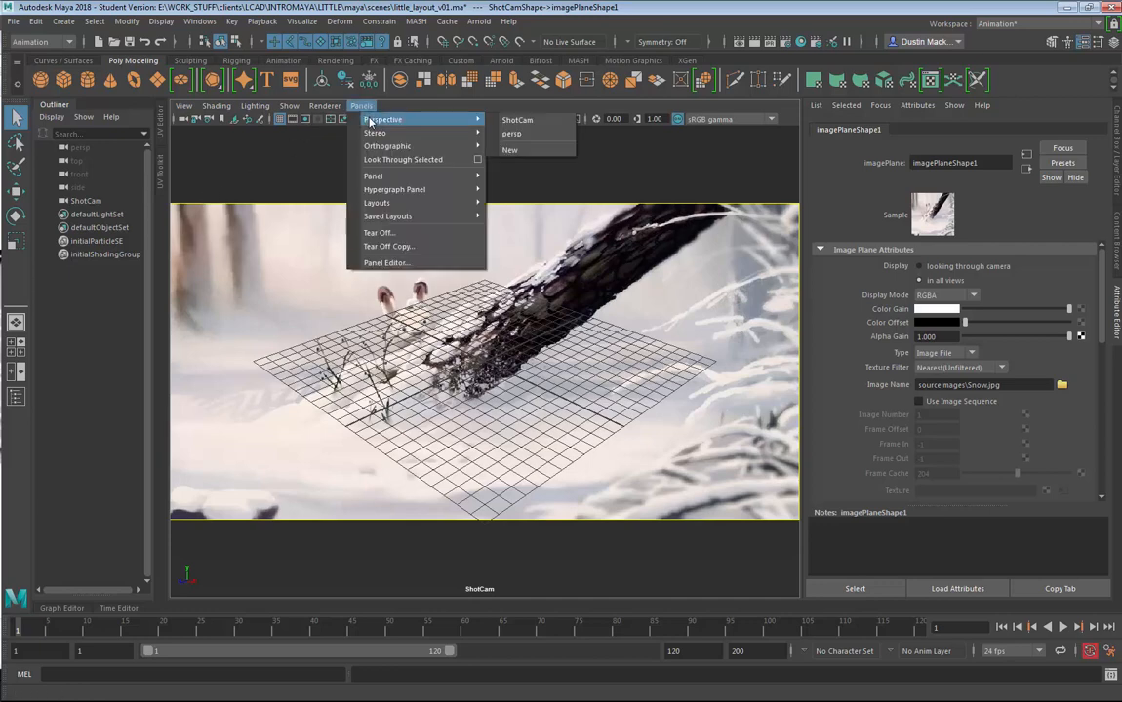
left_click(513, 132)
left_click_drag(688, 292, 502, 330, "alt")
left_click(633, 294)
- Try transforming ShotCam with its attached image plane in the persp view, undoing the changes
key("r")
key("e")
key("ctrl+z")
key("w")
left_click_drag(500, 239, 622, 310)
key("ctrl+z")
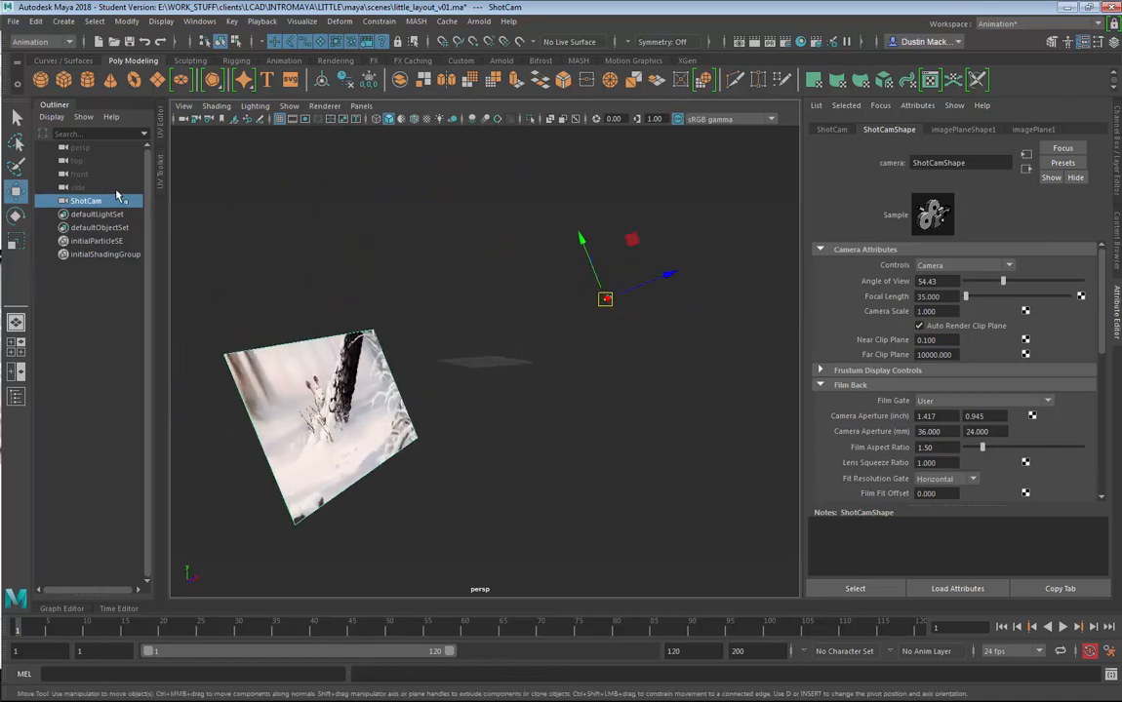
- Reselect ShotCam and set its image plane to display only when looking through camera
key("q")
left_click(699, 252)
left_click_drag(698, 243, 581, 322)
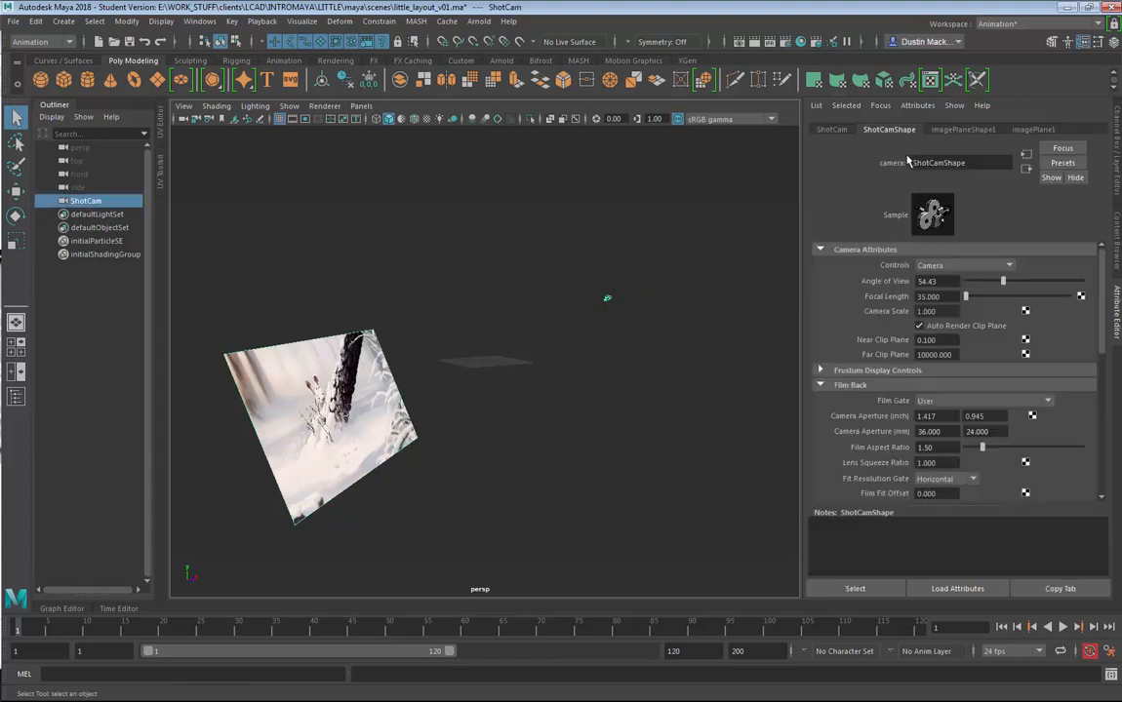
left_click(958, 131)
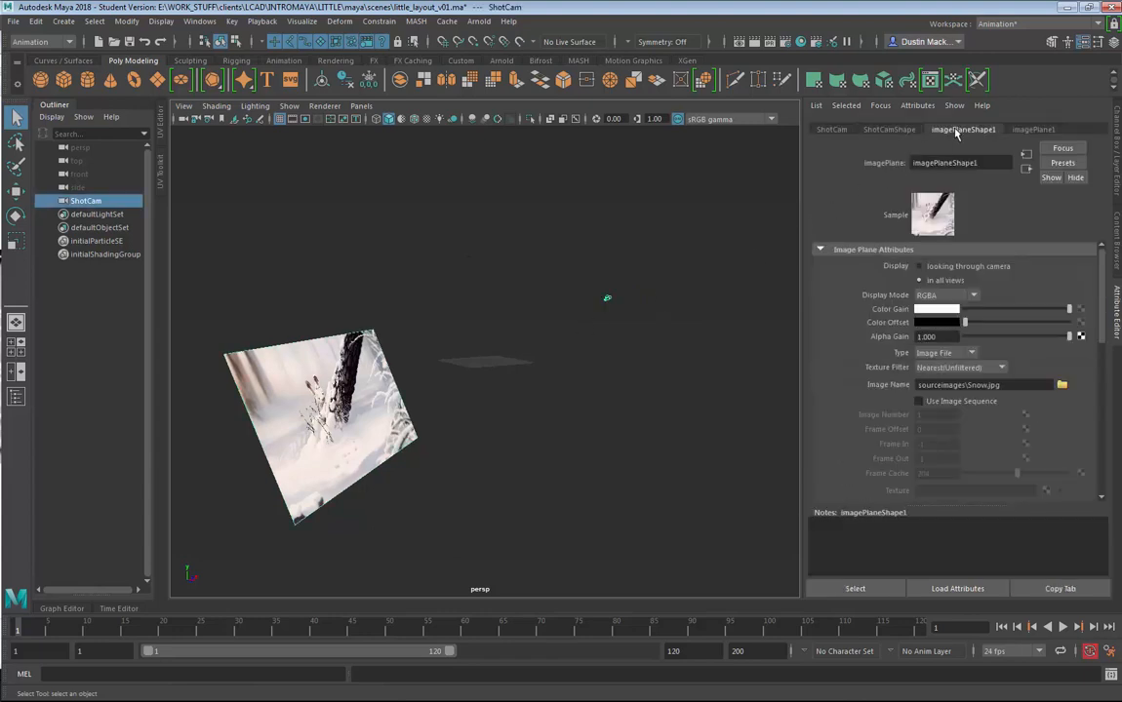
left_click(953, 268)
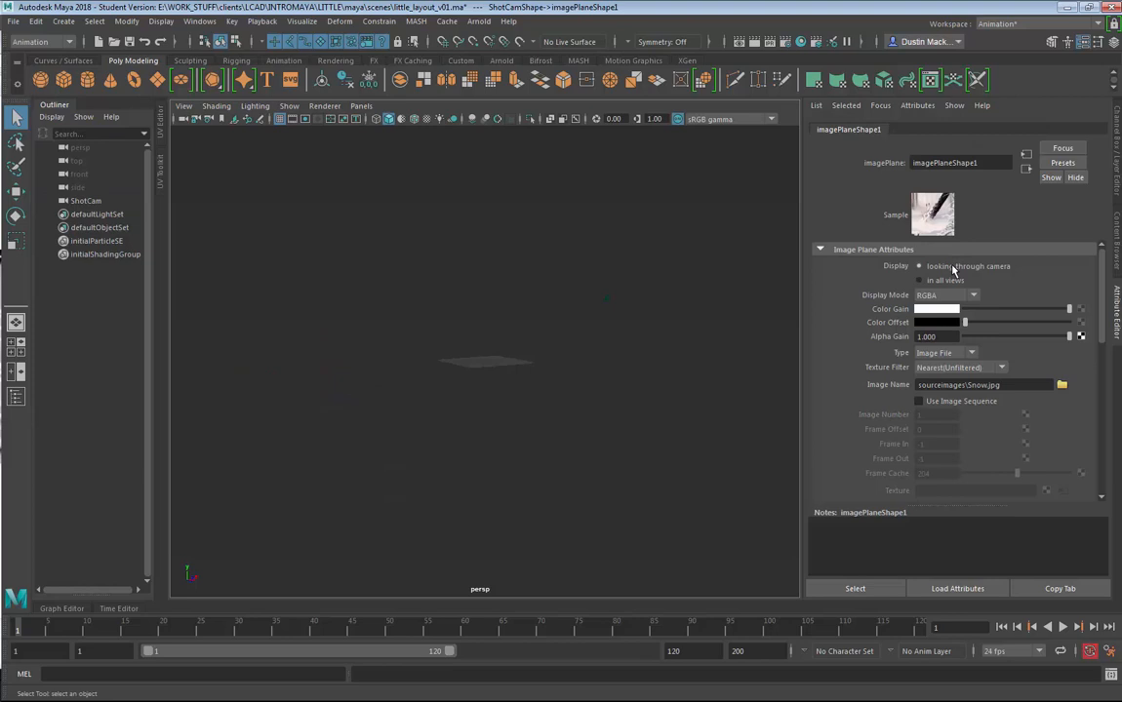
left_click(942, 281)
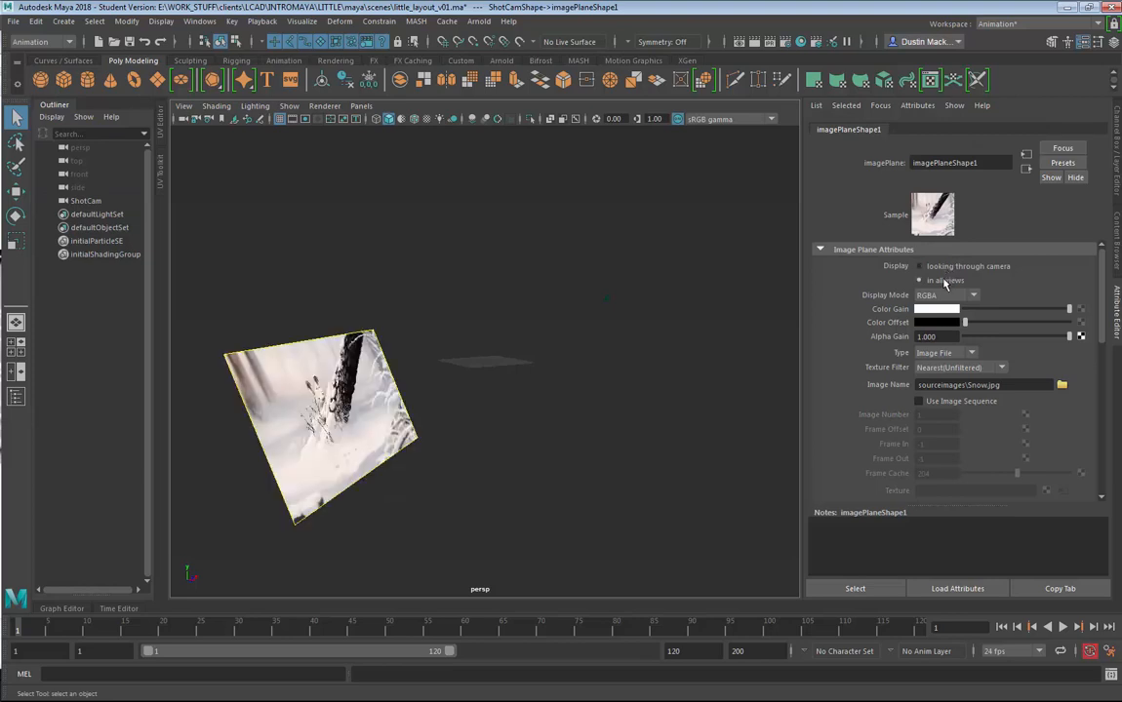
left_click(947, 267)
- Look through ShotCam again and show a narrower Channel Box to enlarge the viewport
left_click(361, 106)
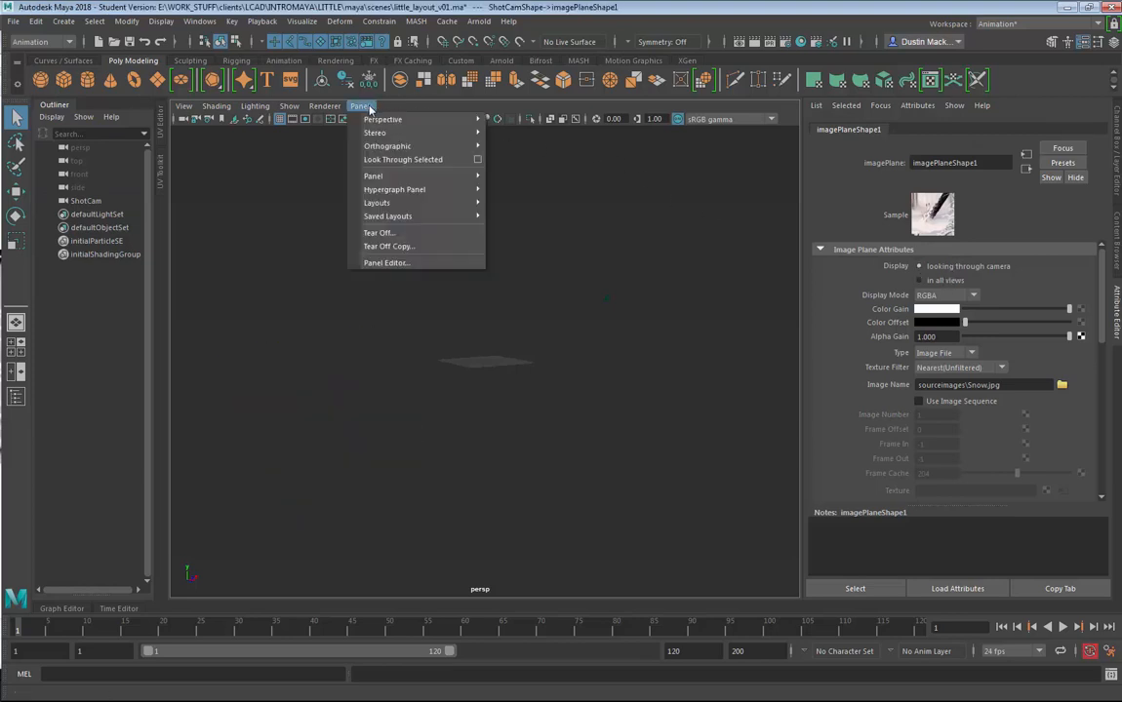
mouse_move(430, 133)
mouse_move(459, 119)
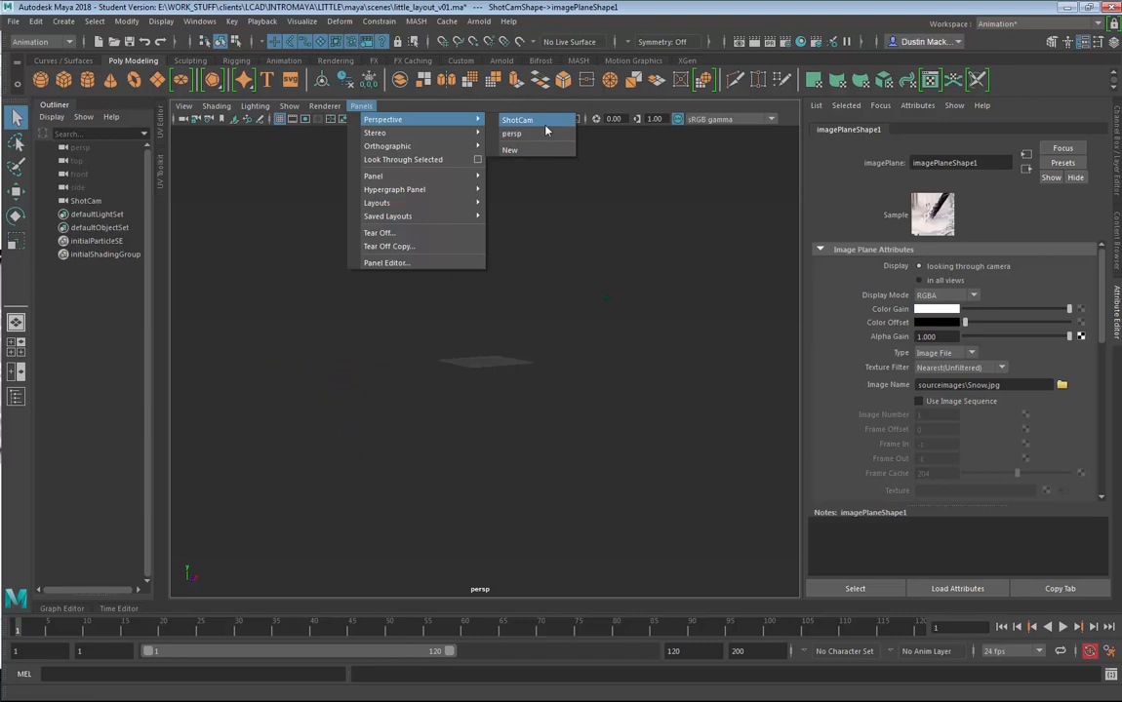
left_click(527, 120)
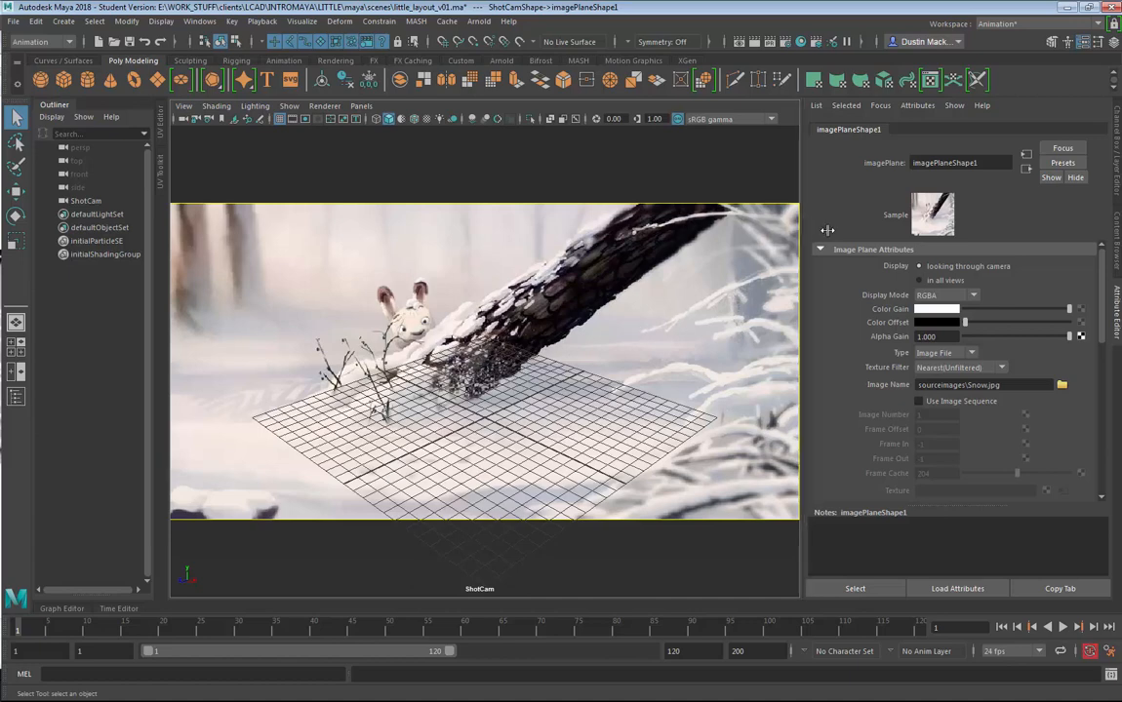
left_click(1118, 185)
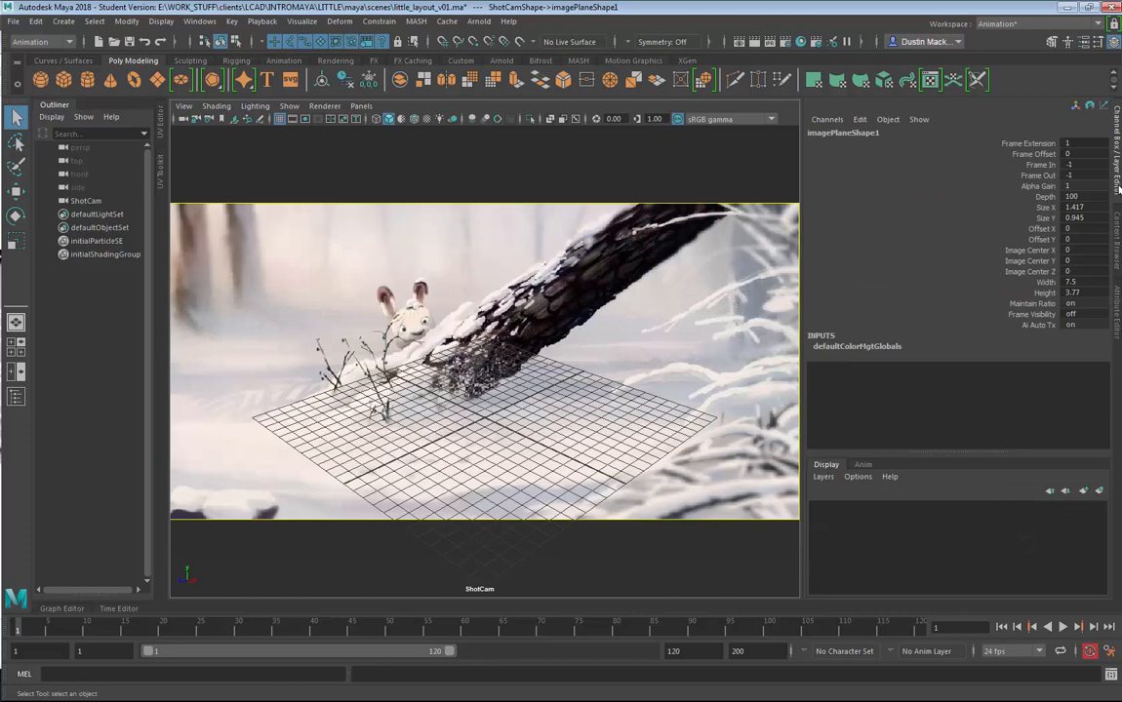
left_click_drag(802, 200, 935, 200)
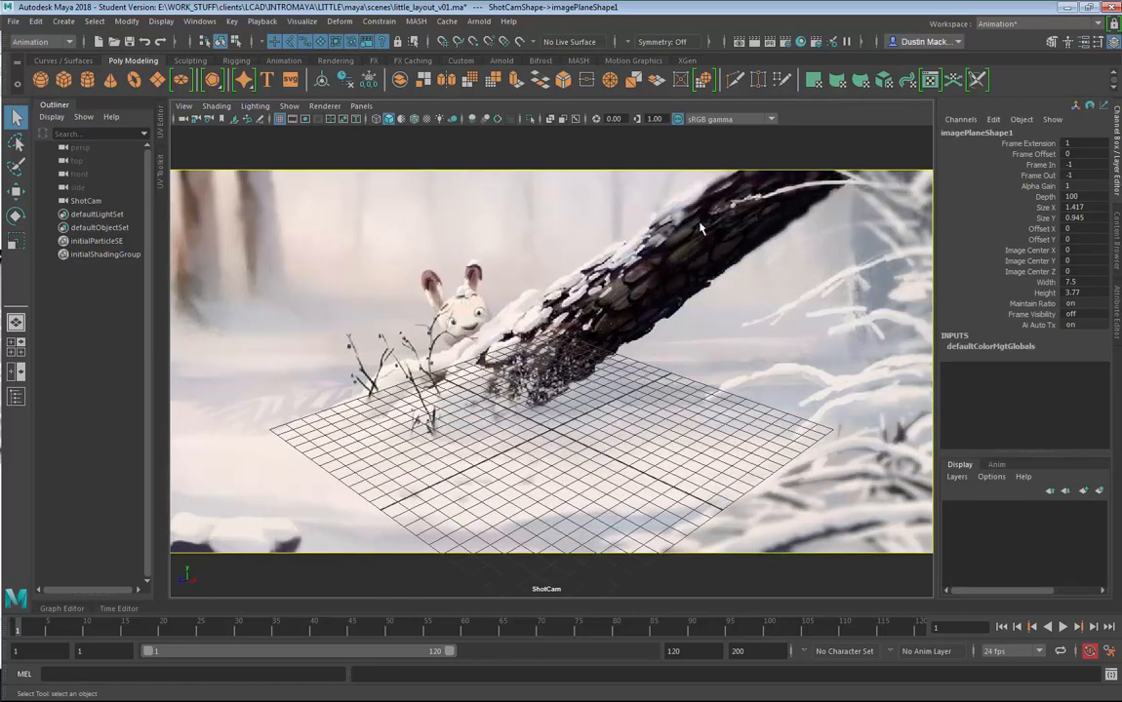
- Turn on the resolution gate for ShotCam and compare the view with the gate mask off and on, leaving it on
left_click(311, 119)
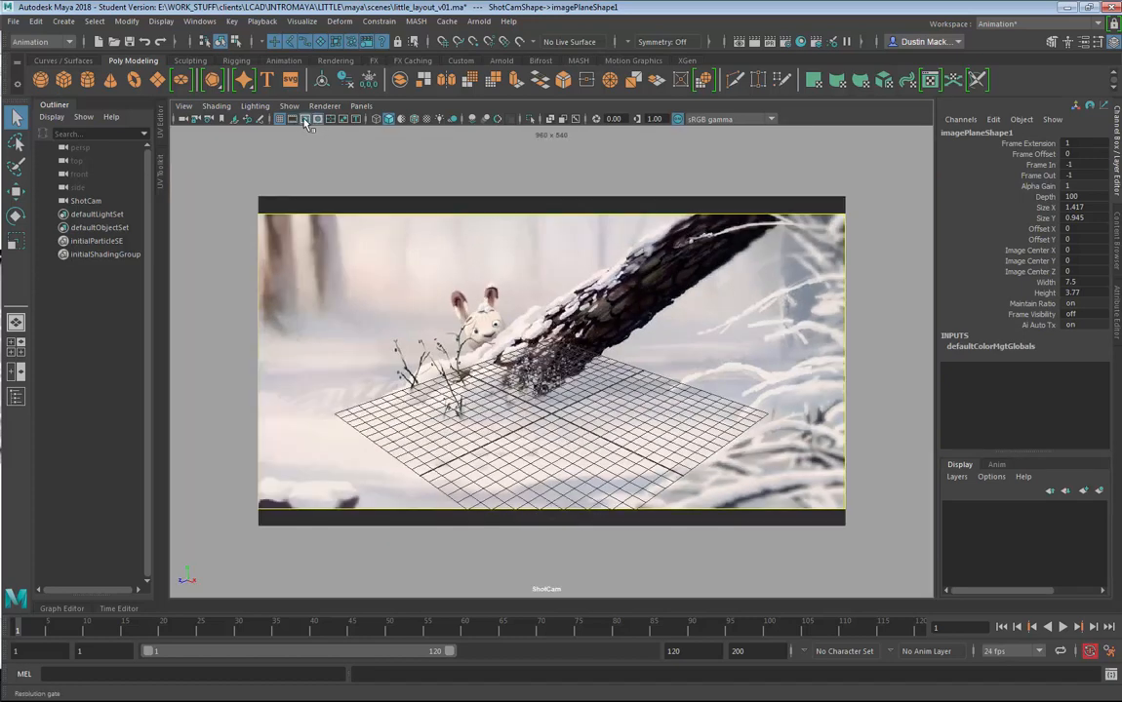
left_click(318, 119)
left_click(319, 119)
left_click(318, 119)
left_click(318, 119)
left_click(318, 119)
left_click(318, 119)
- Switch to the sourceimages folder in Windows Explorer, locate Snow.jpg and launch Photoshop
key("alt+Tab")
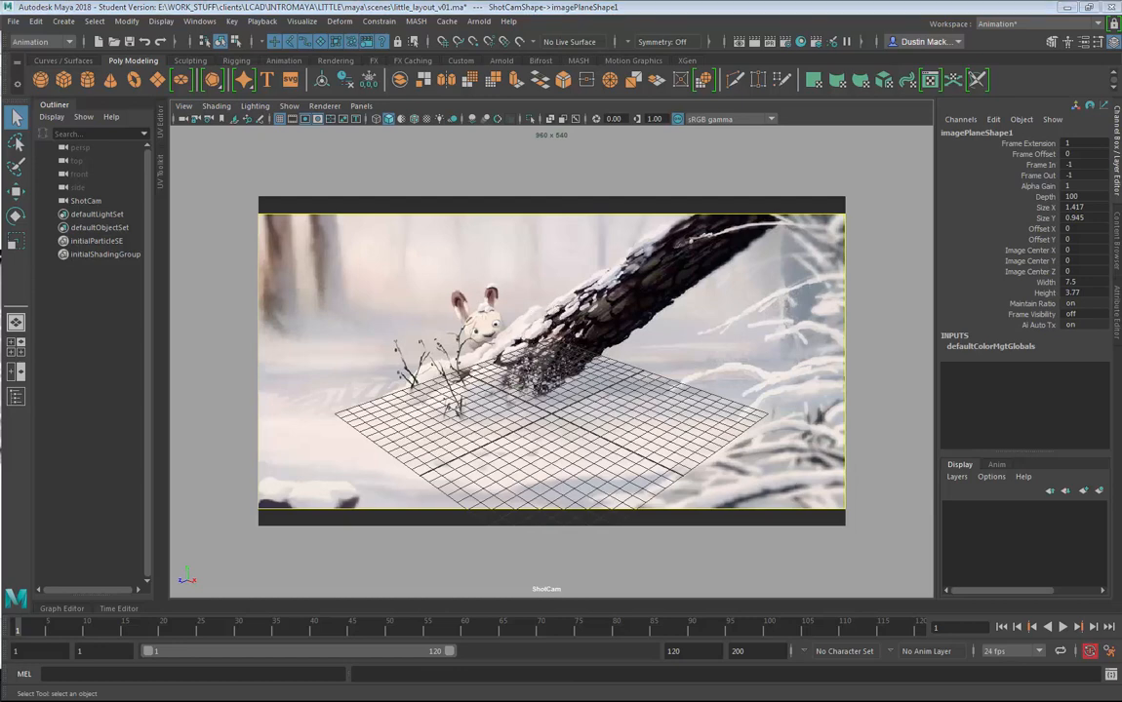
left_click_drag(0, 42, 680, 85)
right_click(163, 193)
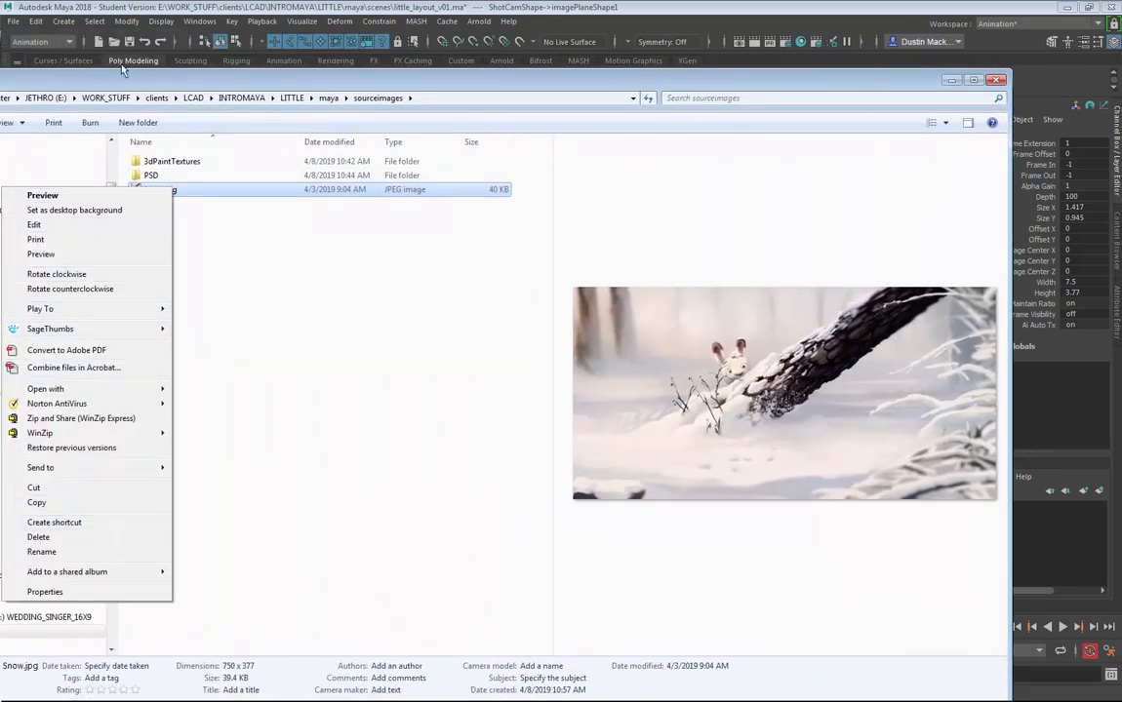
left_click_drag(292, 76, 543, 54)
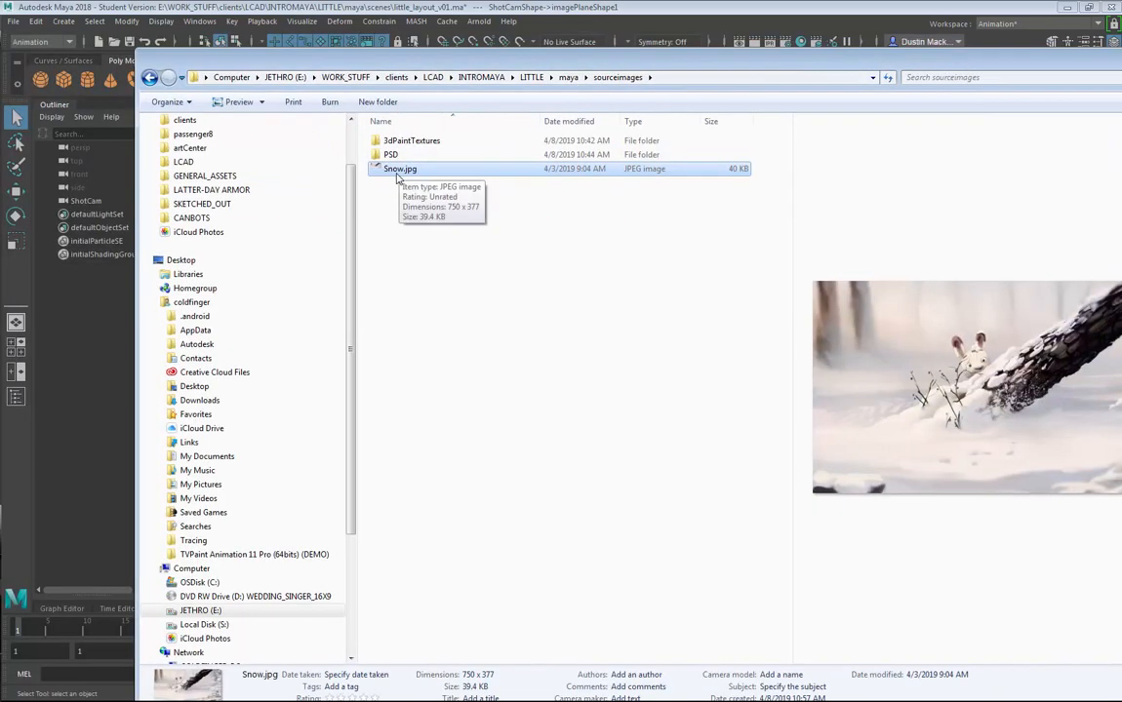
right_click(395, 171)
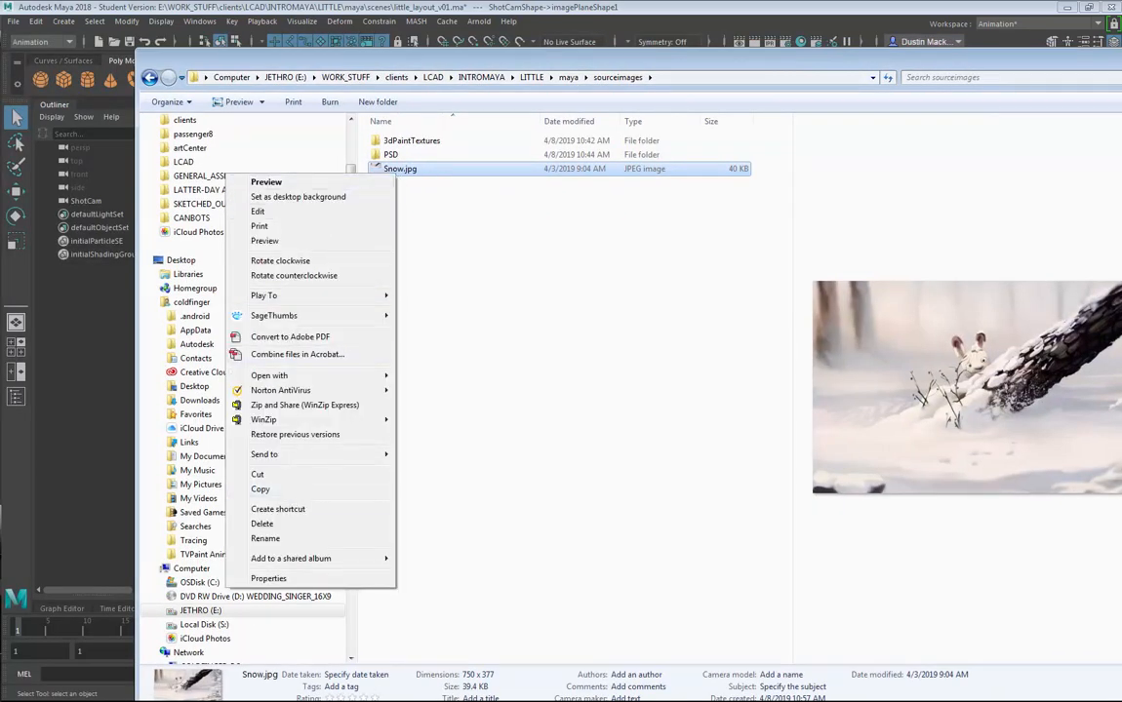
left_click(374, 428)
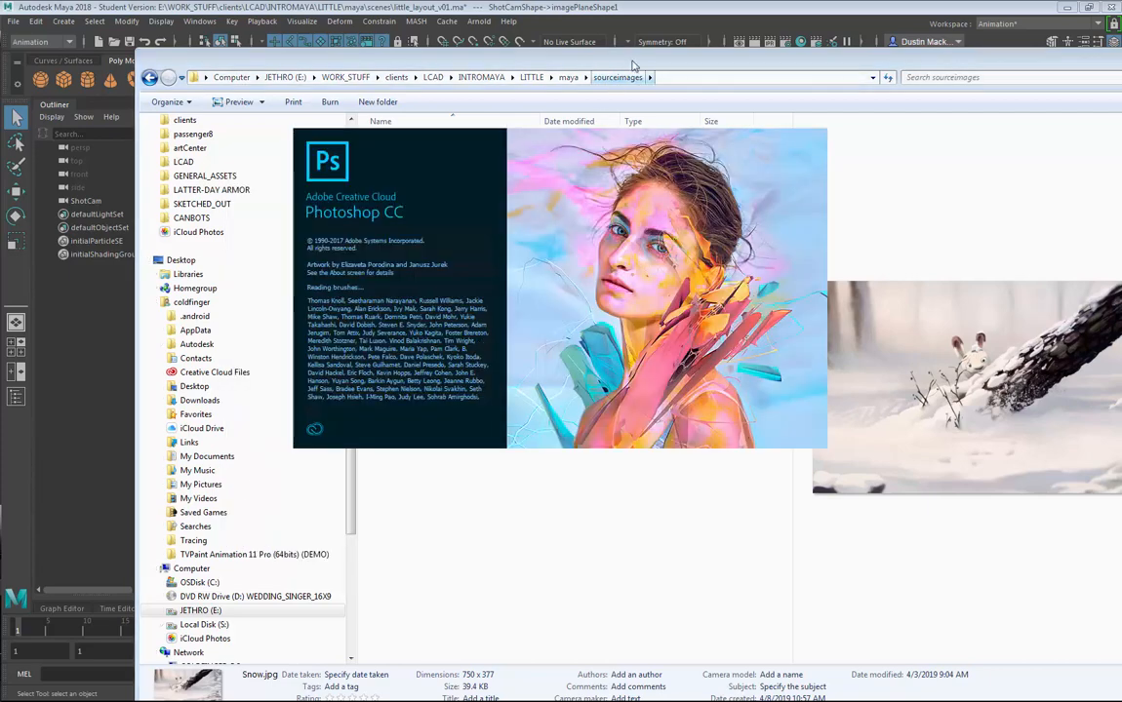
left_click_drag(635, 62, 342, 71)
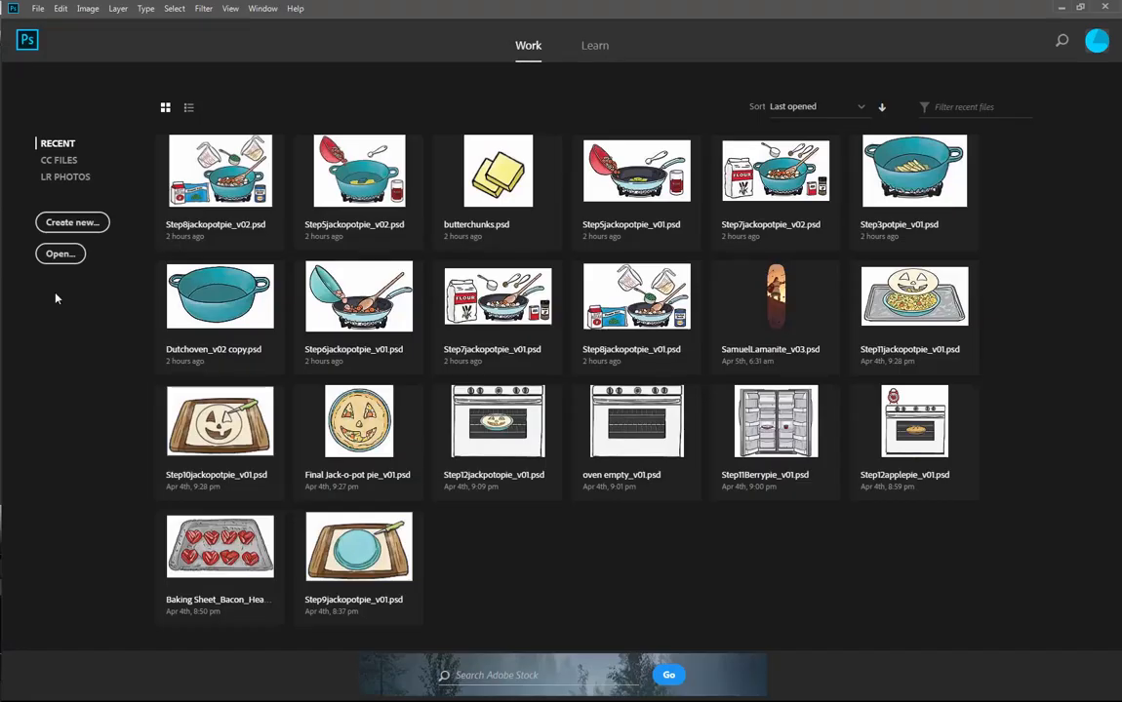
- Open Snow.jpg from E:\WORK_STUFF\clients\LCAD\INTROMAYA\LITTLE\maya\sourceimages in Photoshop and move the Brushes panel clear of the image
left_click(39, 9)
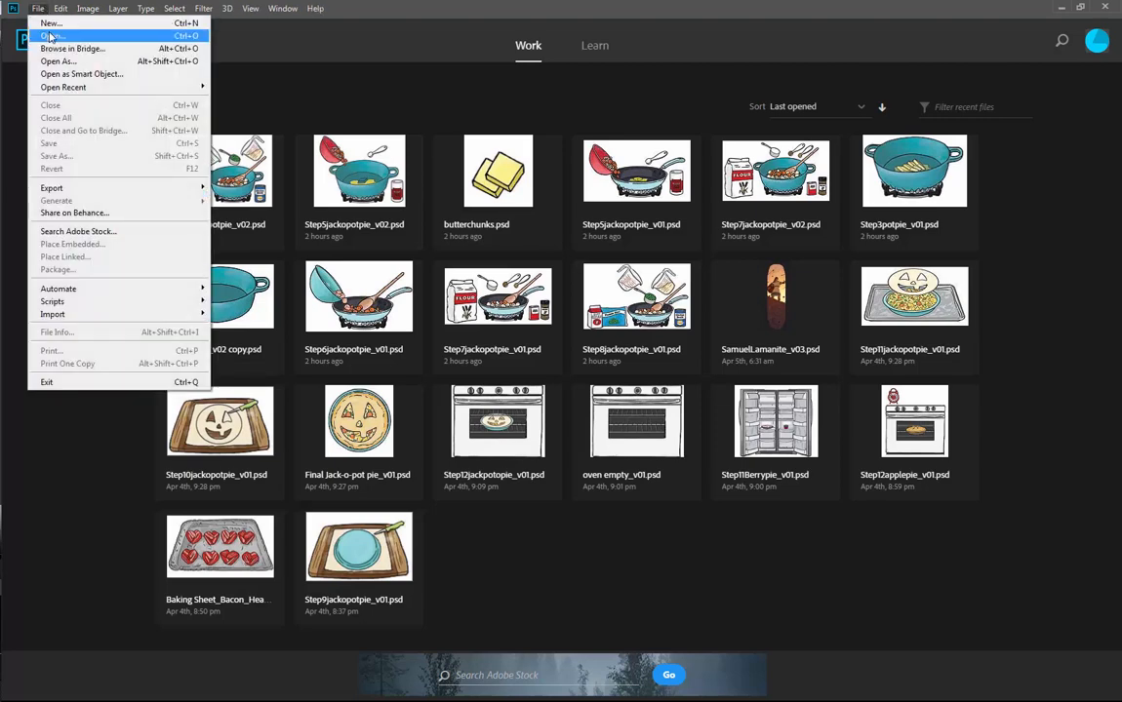
left_click(49, 32)
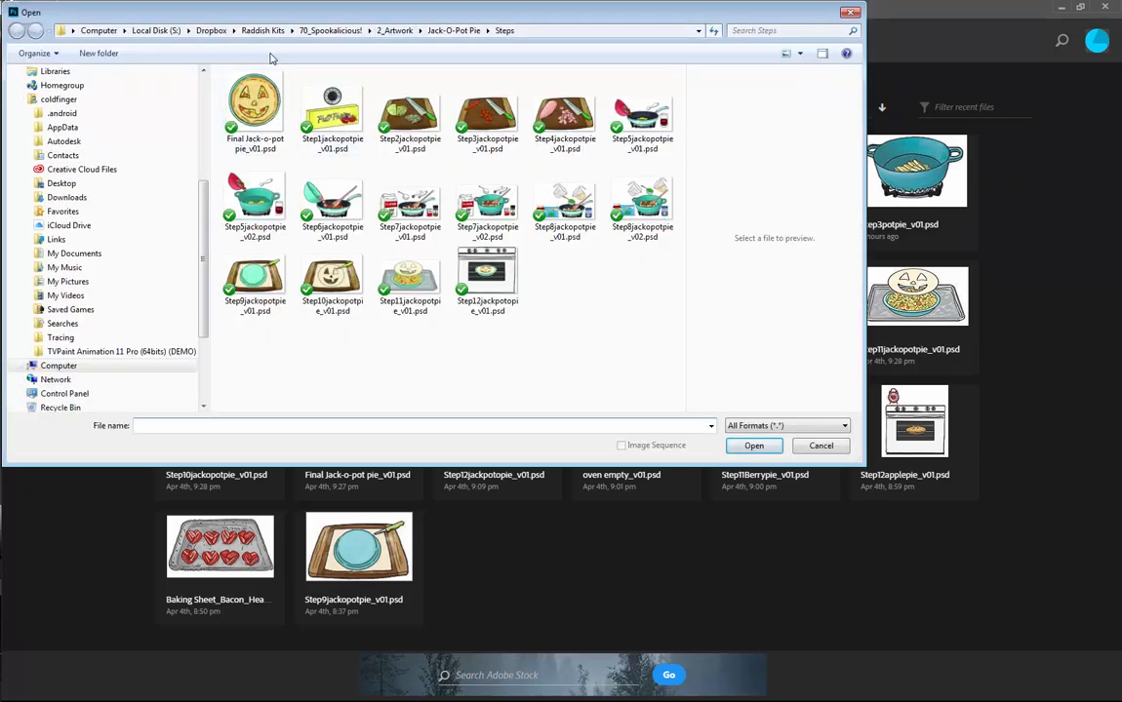
left_click(532, 30)
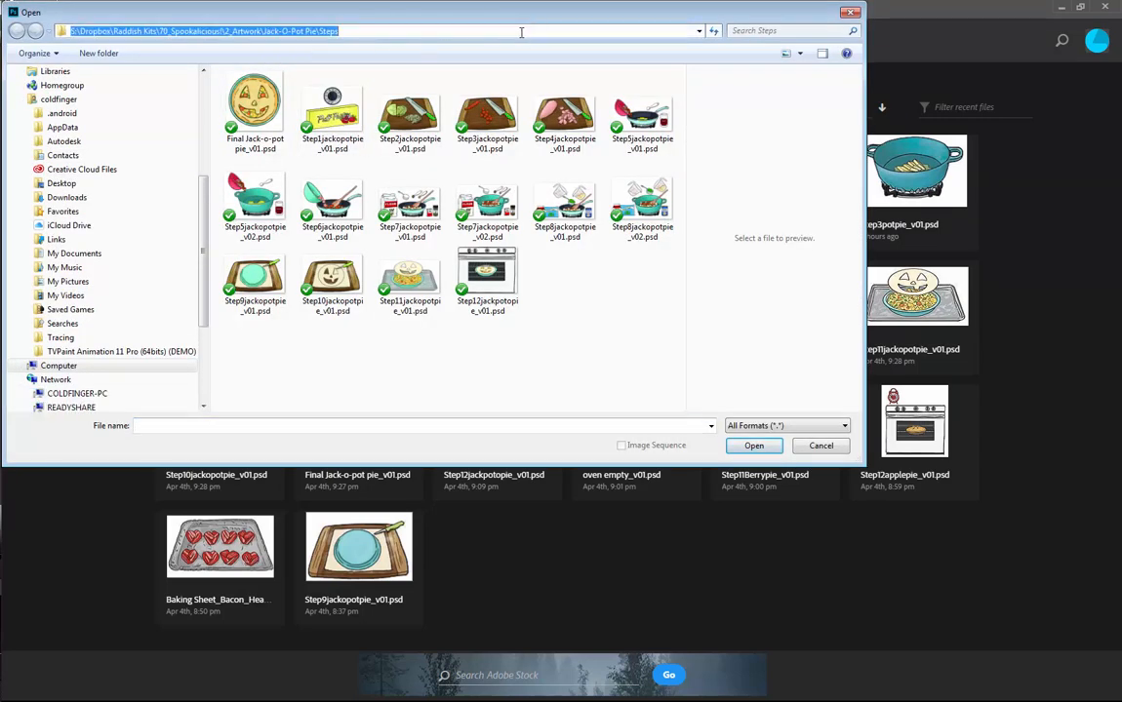
type("E:\\WORK_STUFF\\clients\\LCAD\\INTROMAYA\\LITTLE\\maya\\sourceimages")
key("Return")
left_click(517, 120)
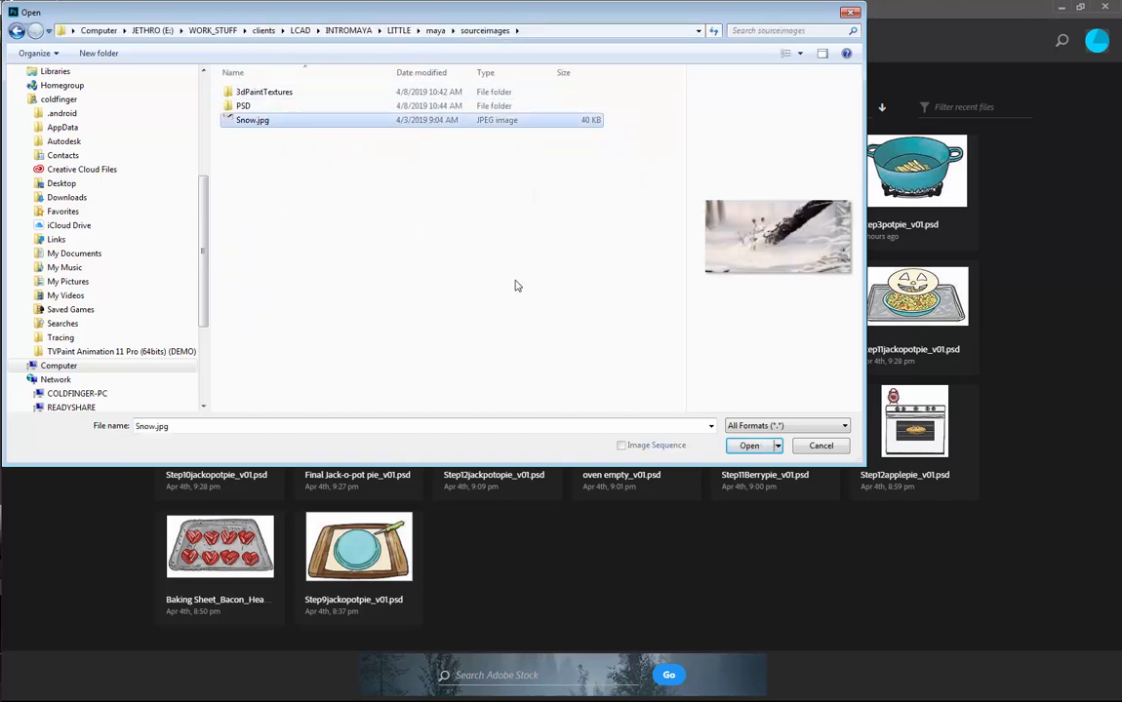
left_click(750, 449)
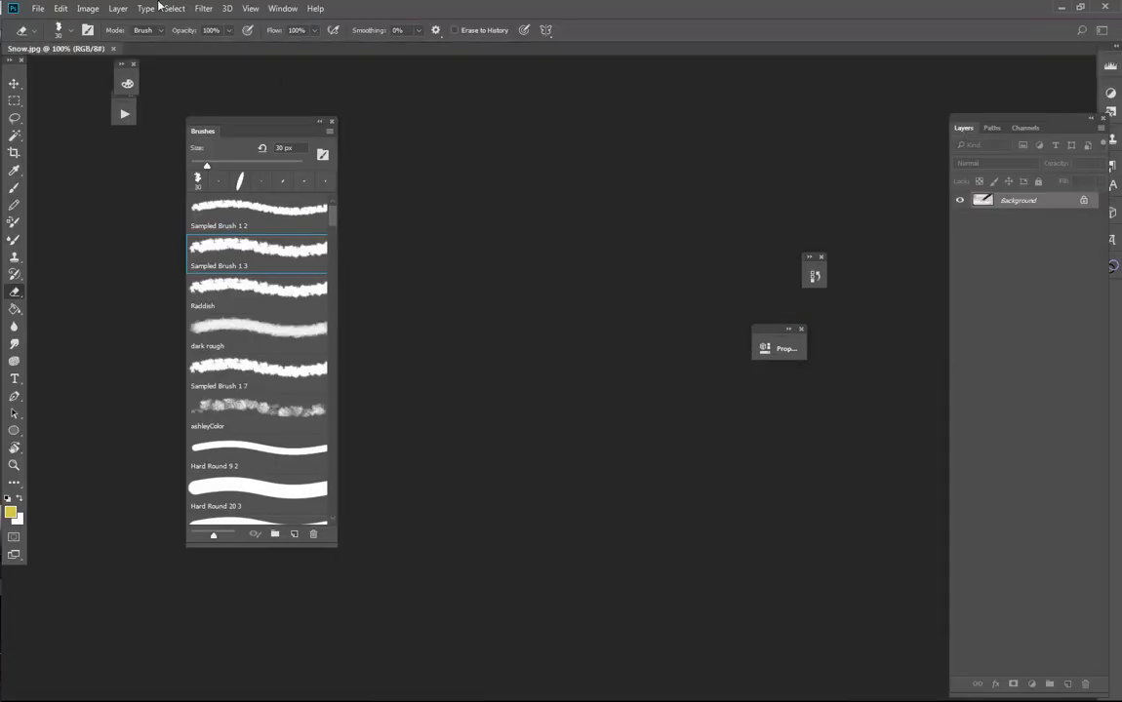
left_click_drag(181, 127, 50, 130)
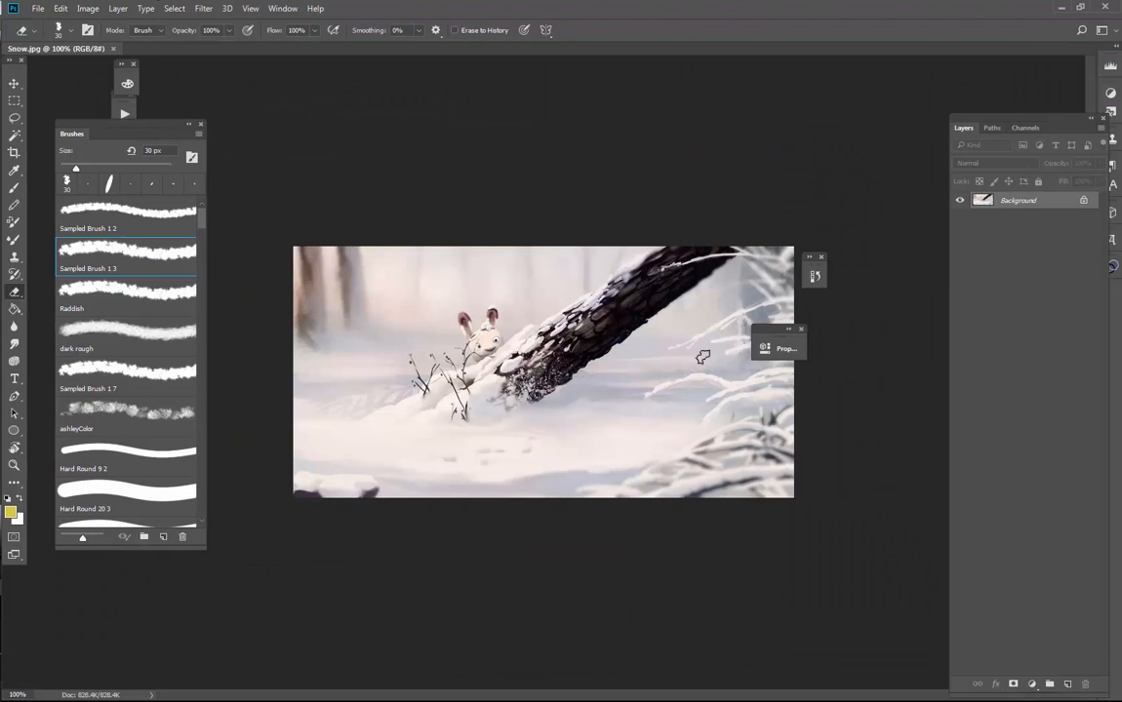
- Check the pixel width and height of Snow.jpg in the Image Size dialog
left_click(88, 7)
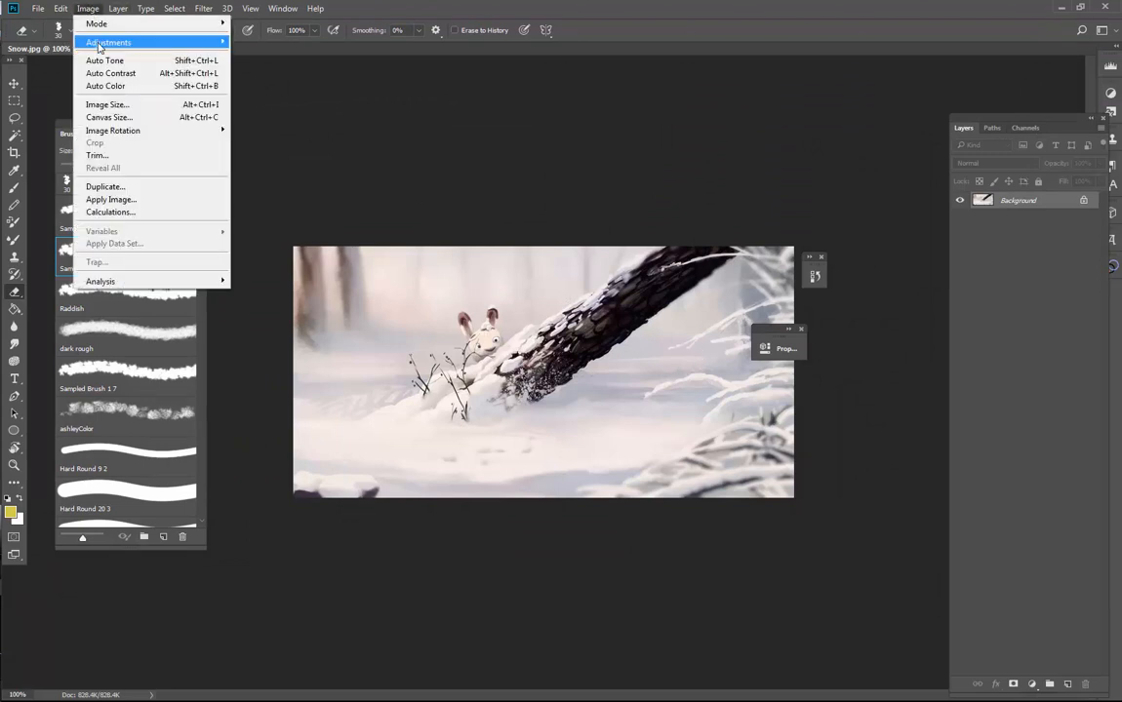
mouse_move(210, 42)
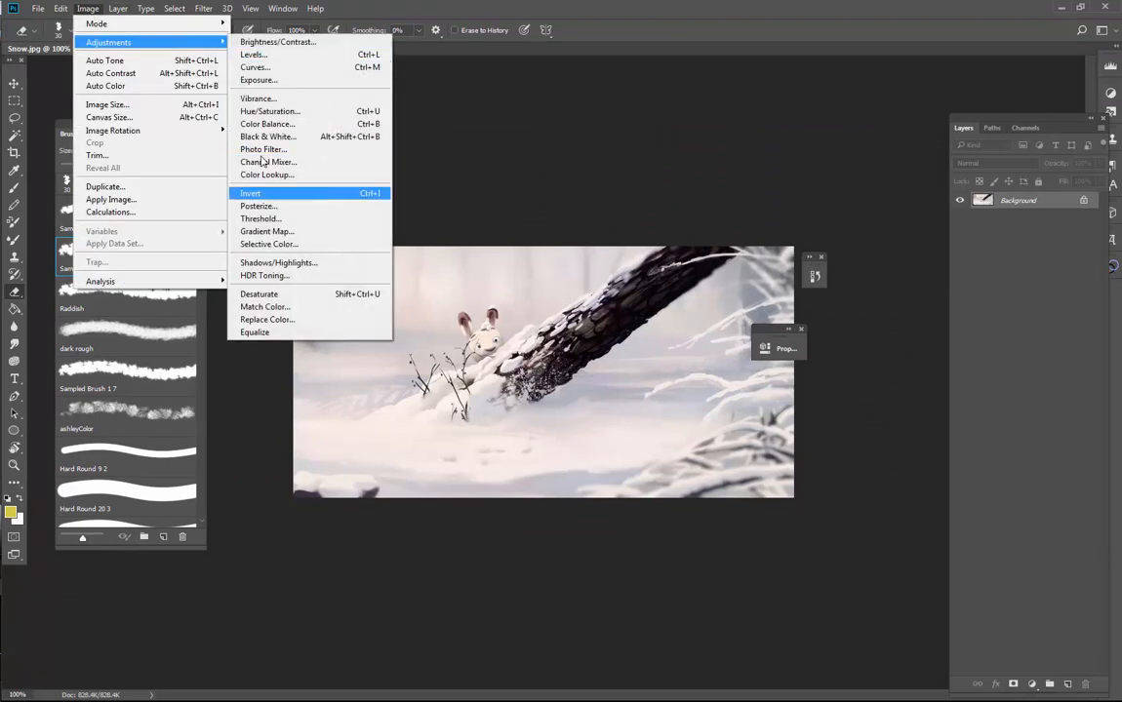
left_click(85, 9)
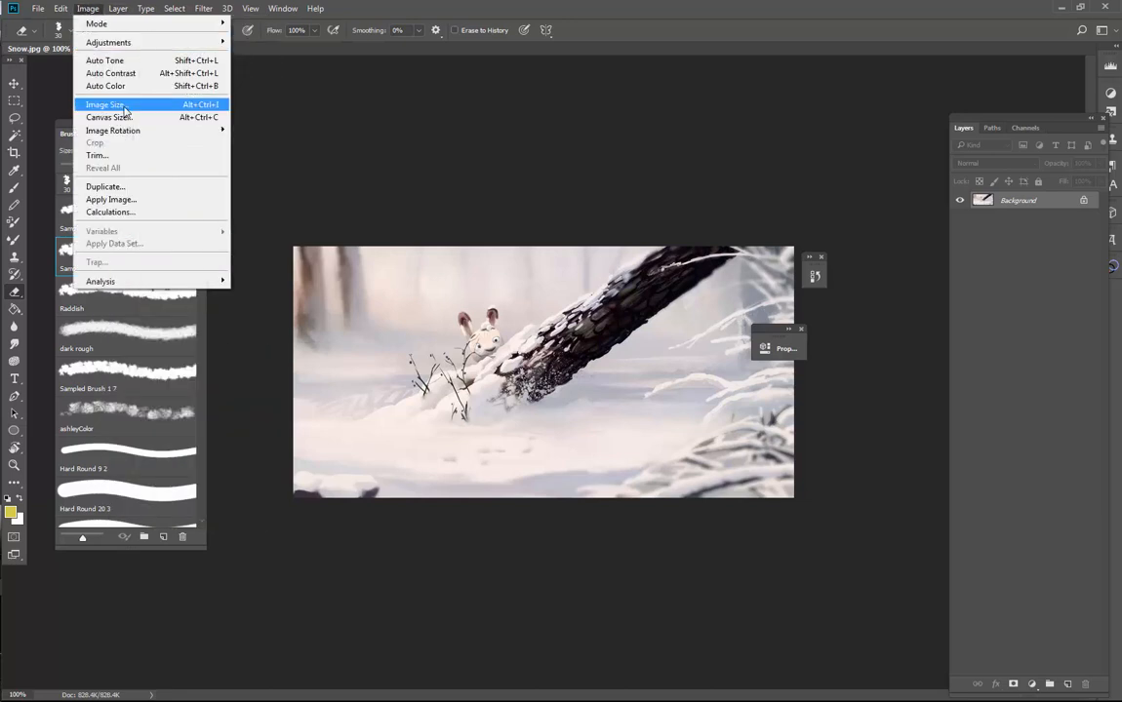
left_click(106, 105)
left_click_drag(458, 432, 426, 153)
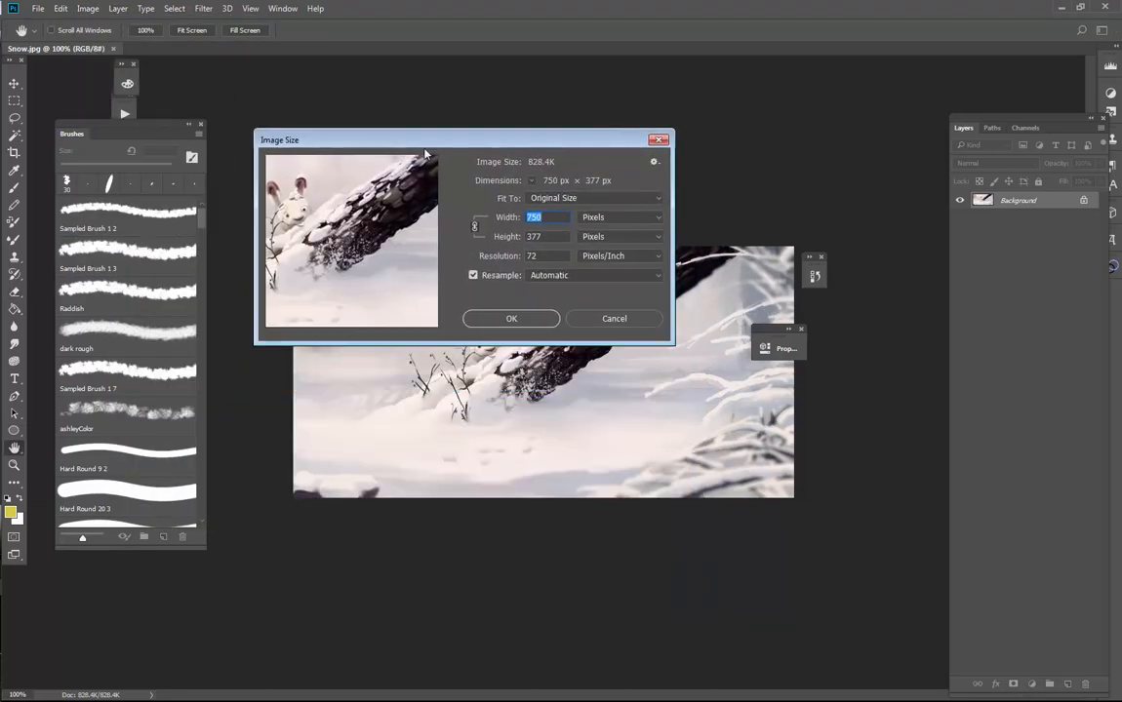
left_click(555, 236)
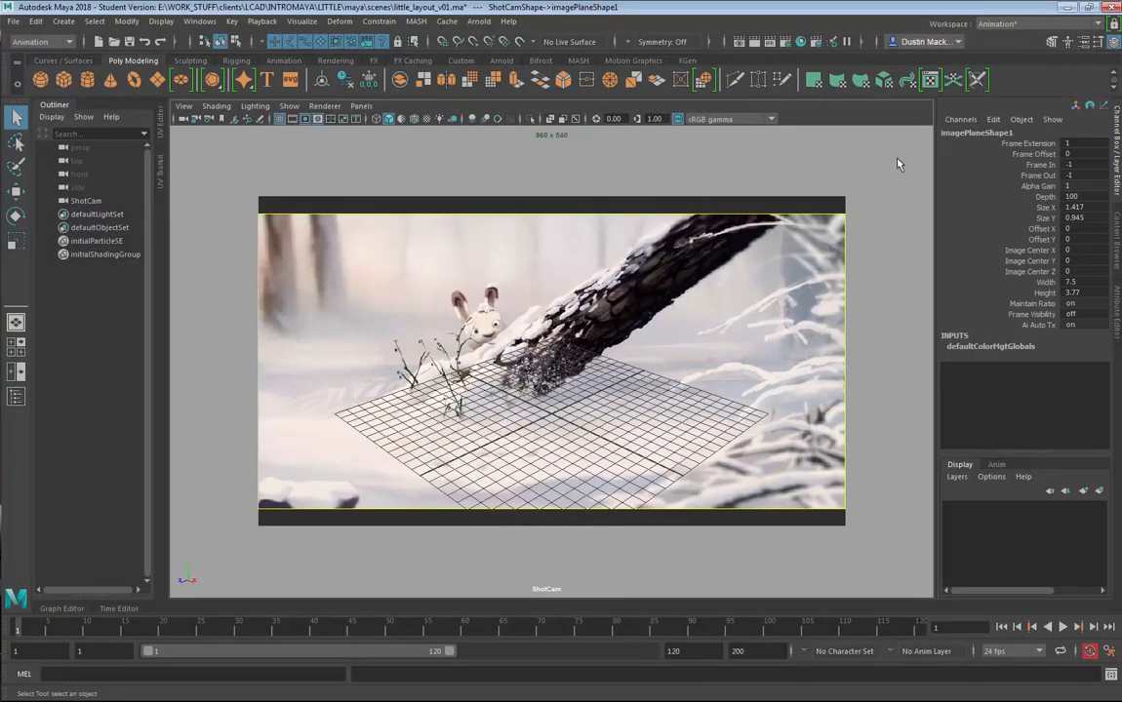
- Back in Maya, set the render image size to 750 x 377 pixels in the Render Settings
left_click(798, 47)
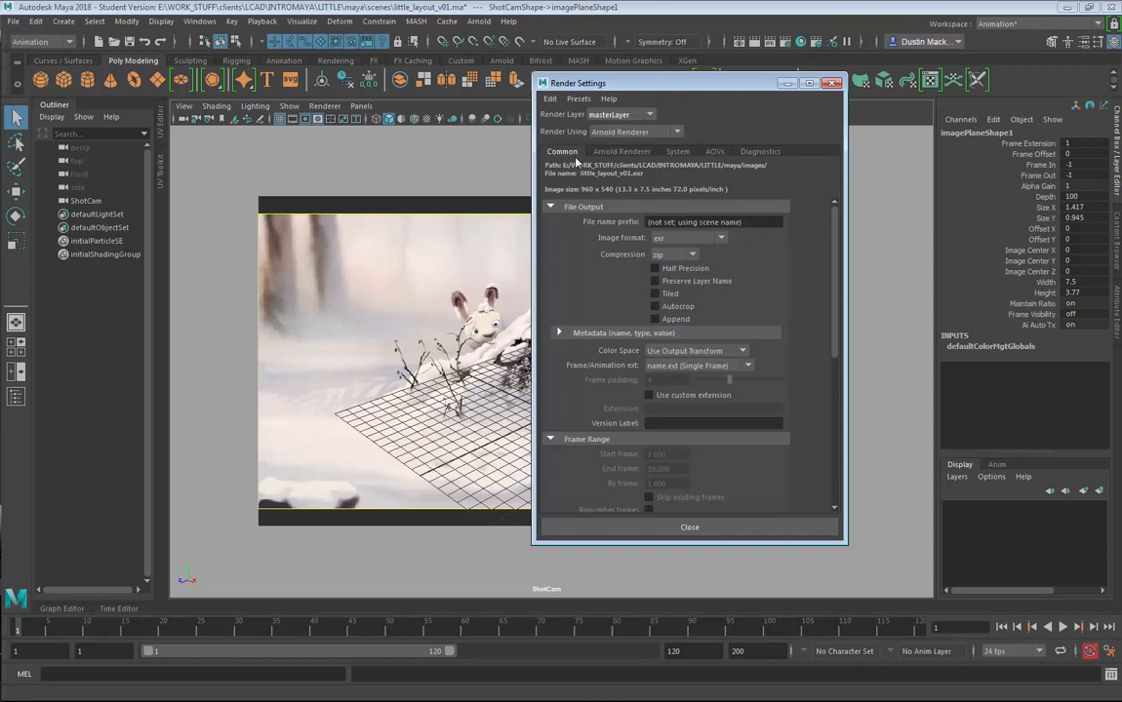
left_click(551, 207)
left_click(552, 222)
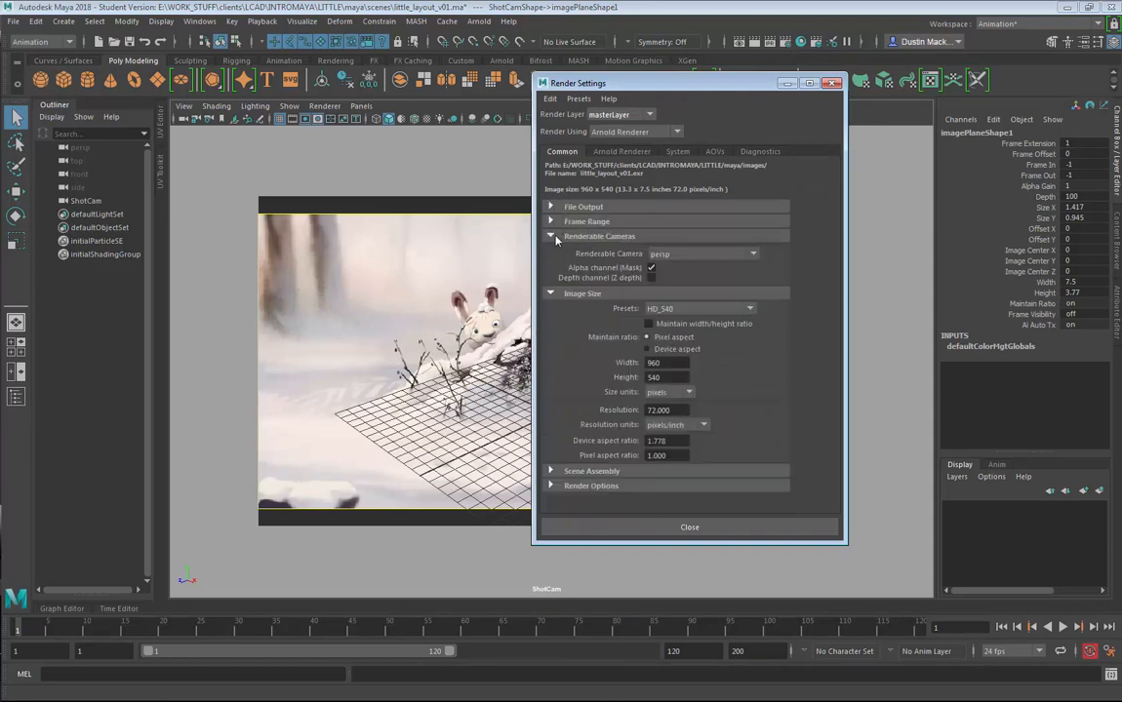
left_click(552, 237)
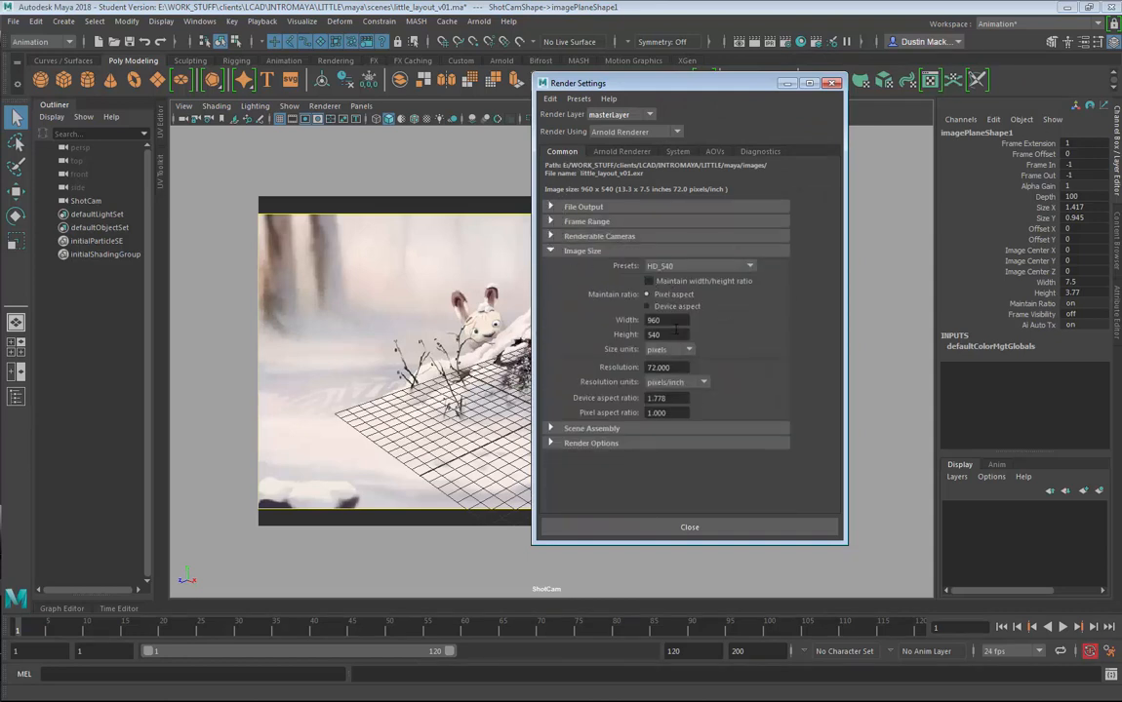
double_click(677, 321)
key("Tab")
type("377")
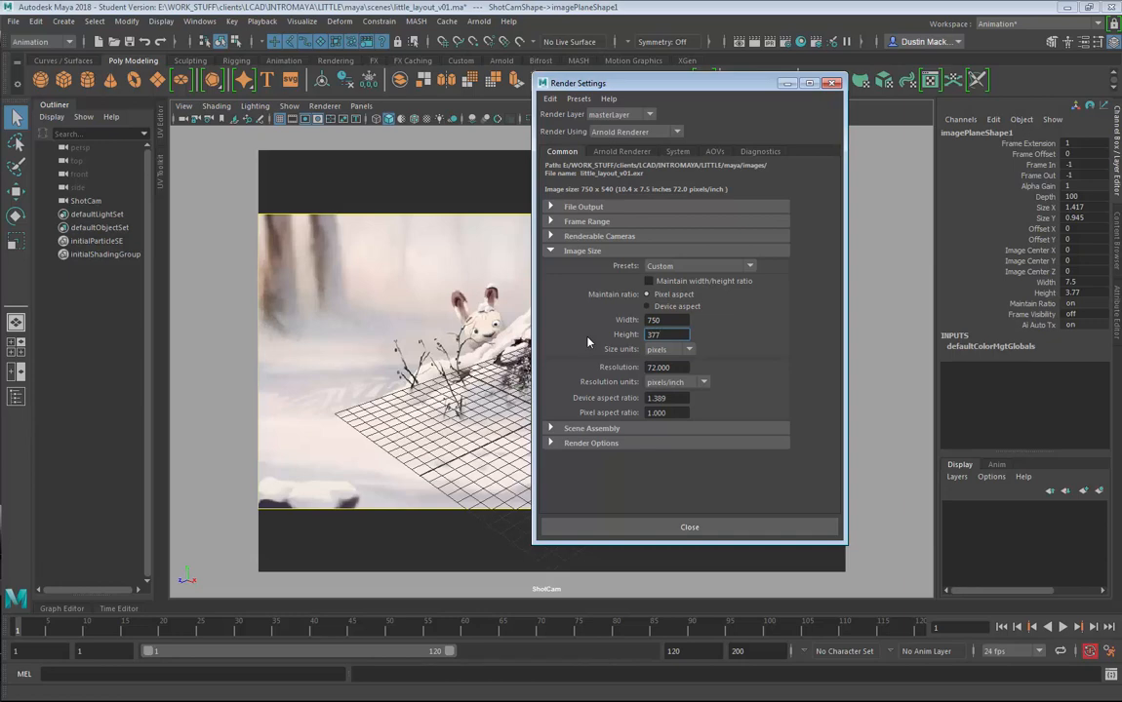
key("Return")
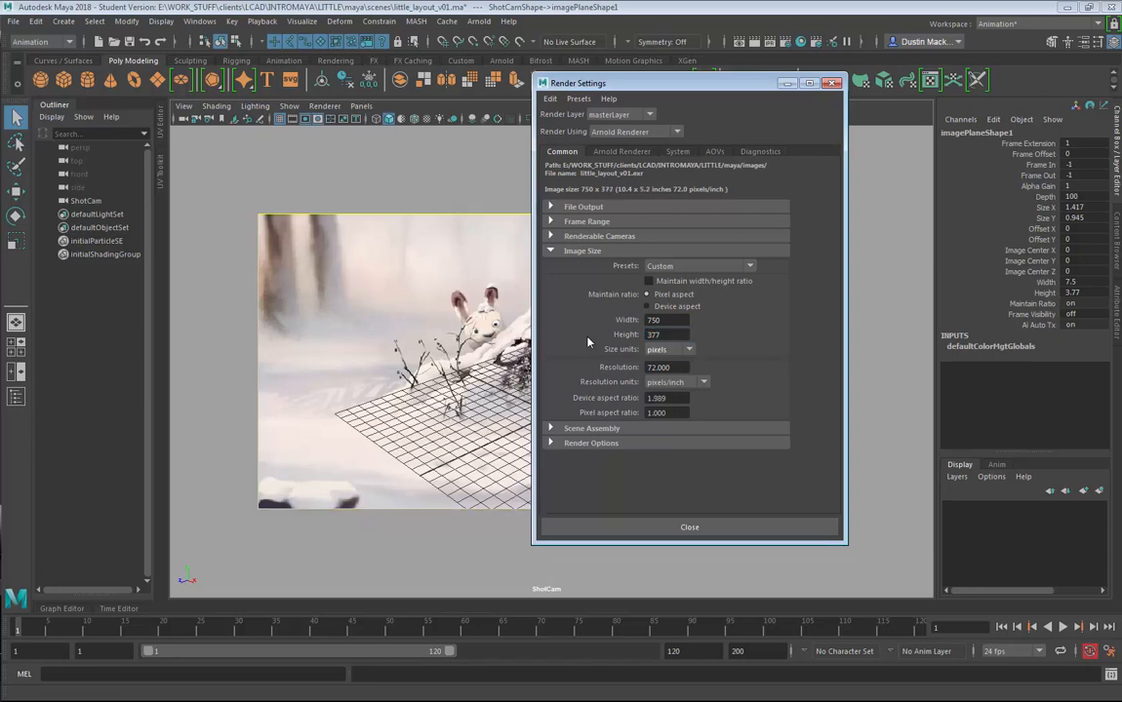
- Compare ShotCam's film gate with the resolution gate and check the render's device aspect ratio, leaving the resolution gate displayed
left_click_drag(673, 87, 488, 119)
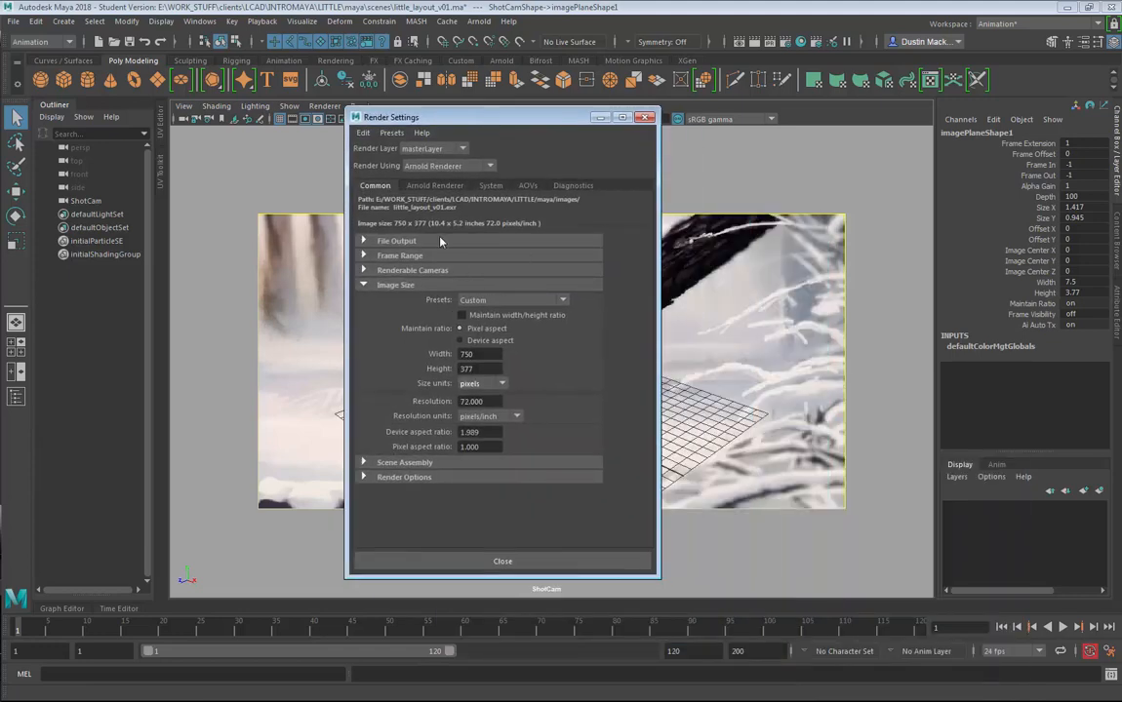
left_click_drag(396, 117, 753, 123)
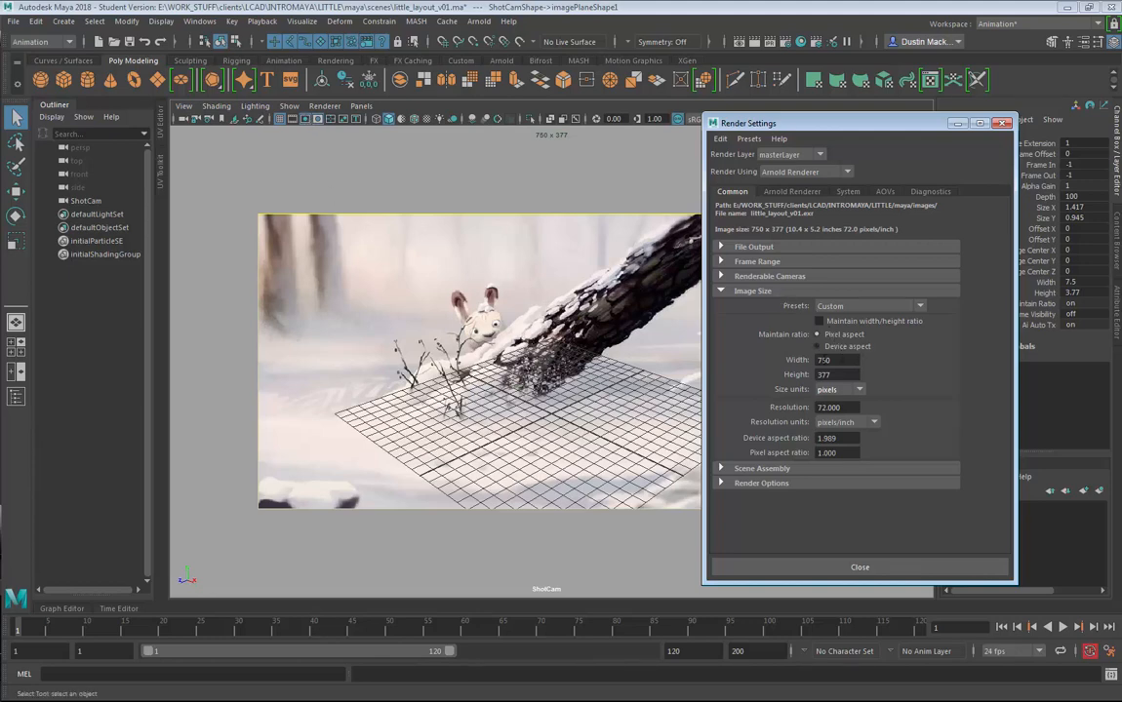
left_click_drag(841, 360, 780, 370)
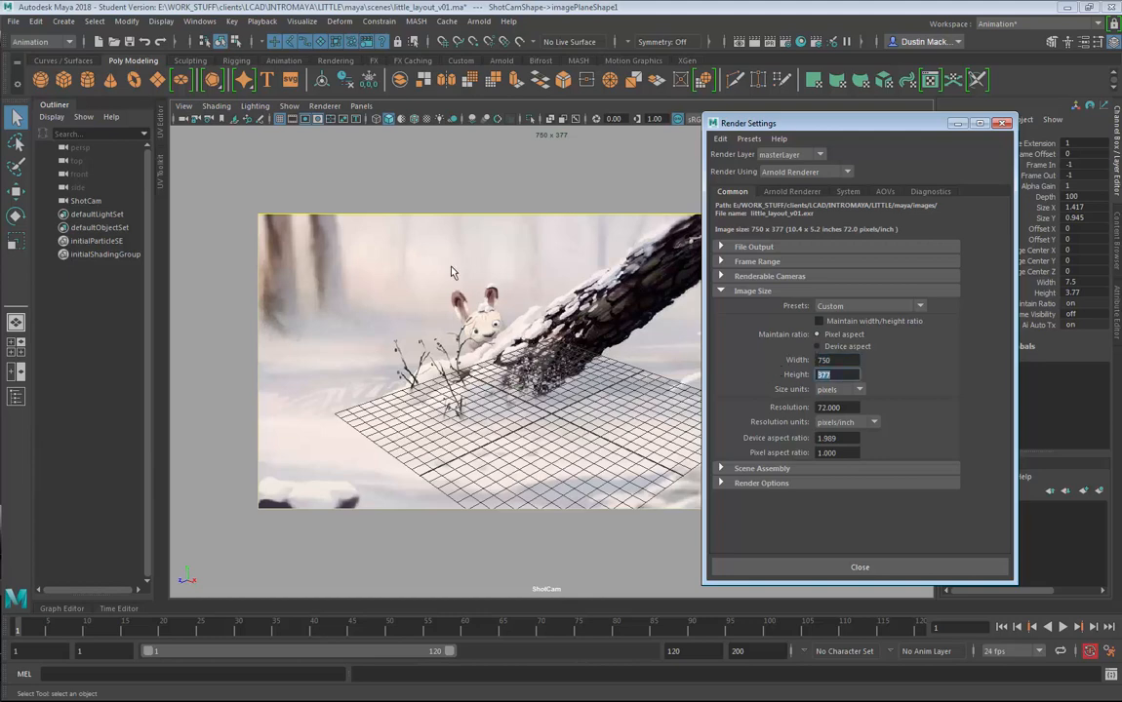
left_click(291, 120)
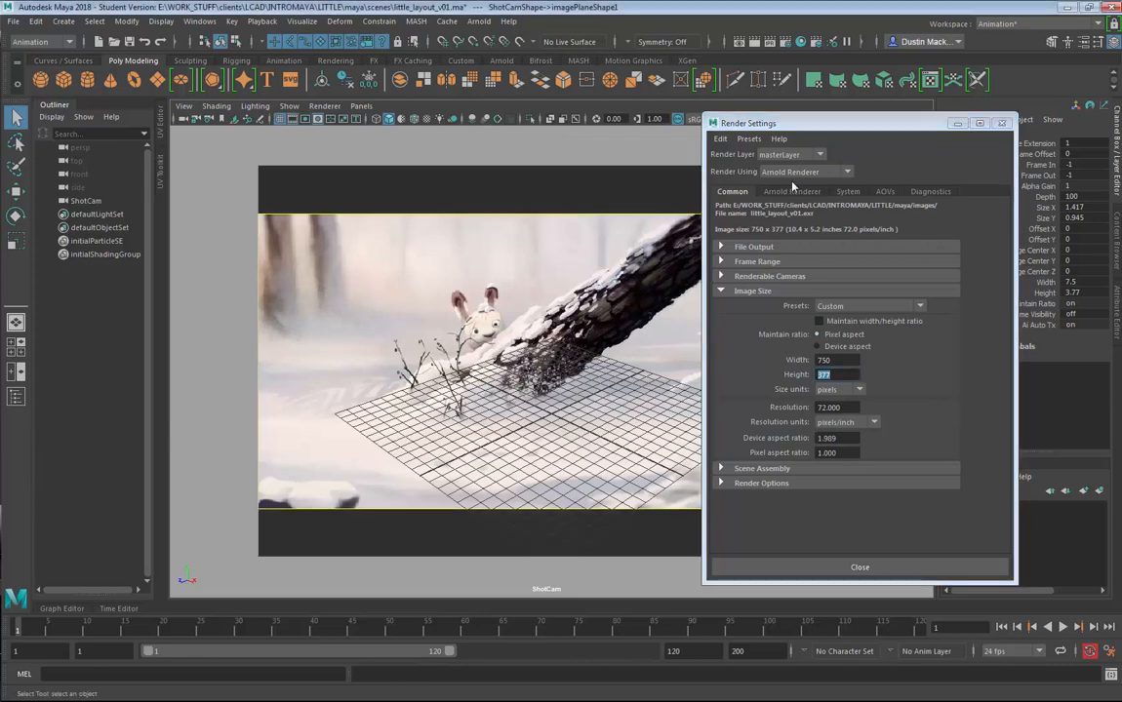
left_click_drag(802, 124, 288, 129)
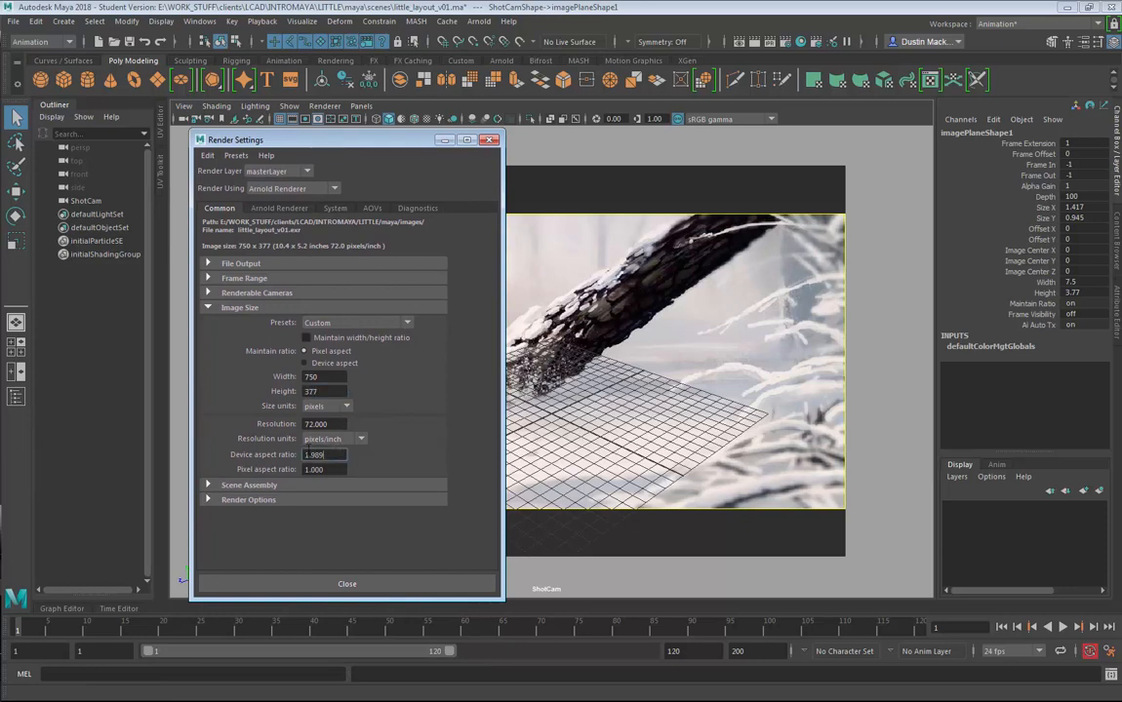
left_click(331, 455)
left_click(305, 120)
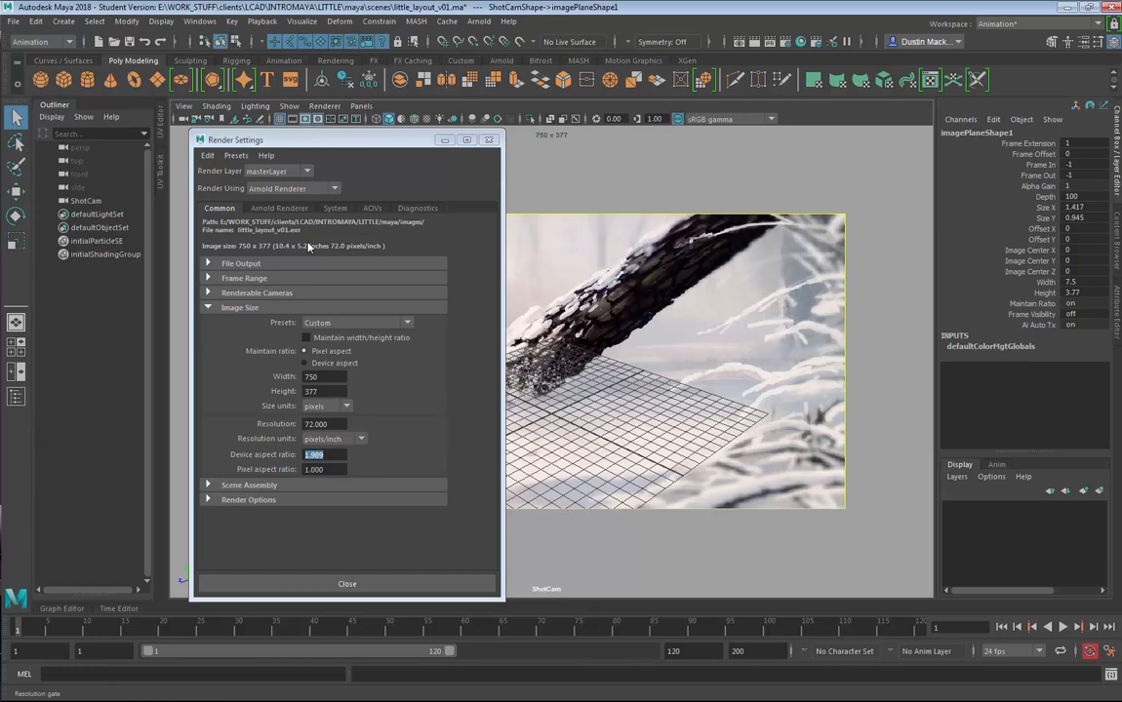
left_click(334, 425)
left_click(331, 455)
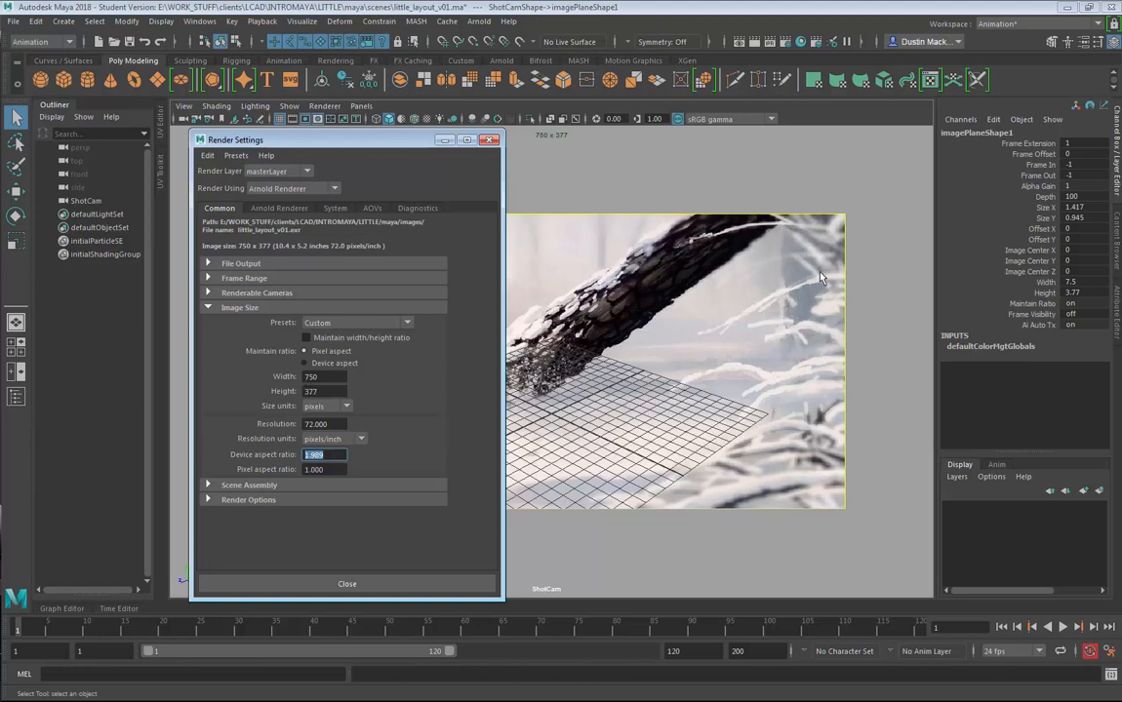
- Select ShotCam and set its Film Aspect Ratio to 1.989 in the camera shape's Film Back attributes
left_click(91, 201)
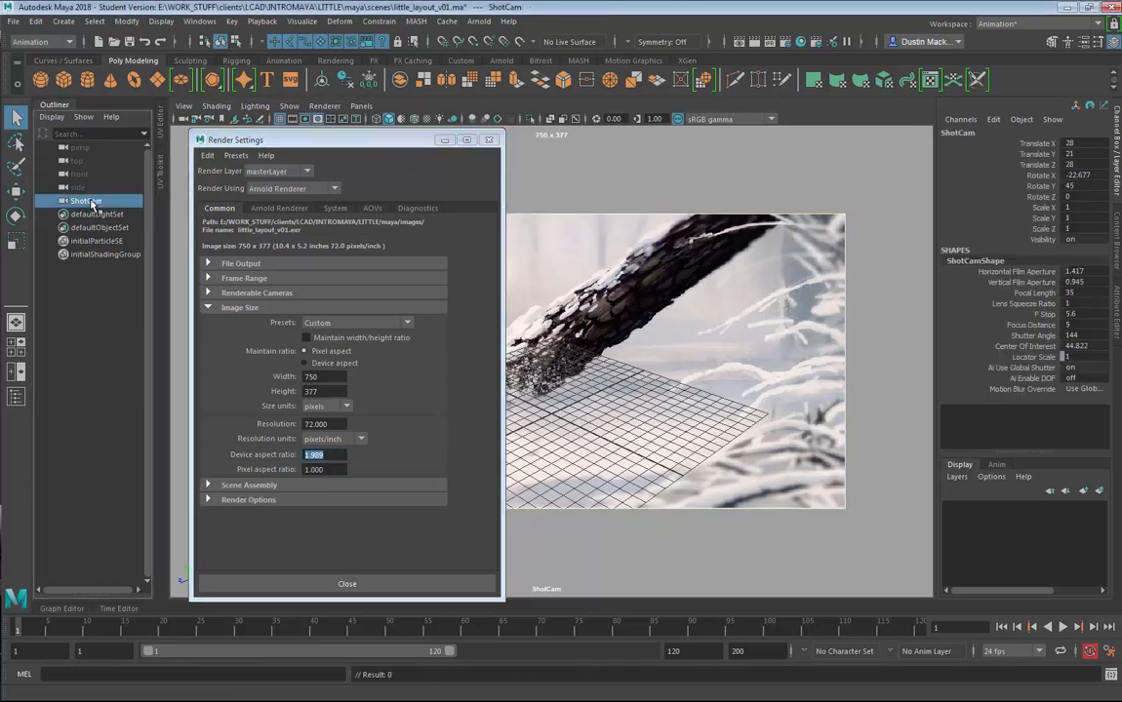
left_click(1116, 322)
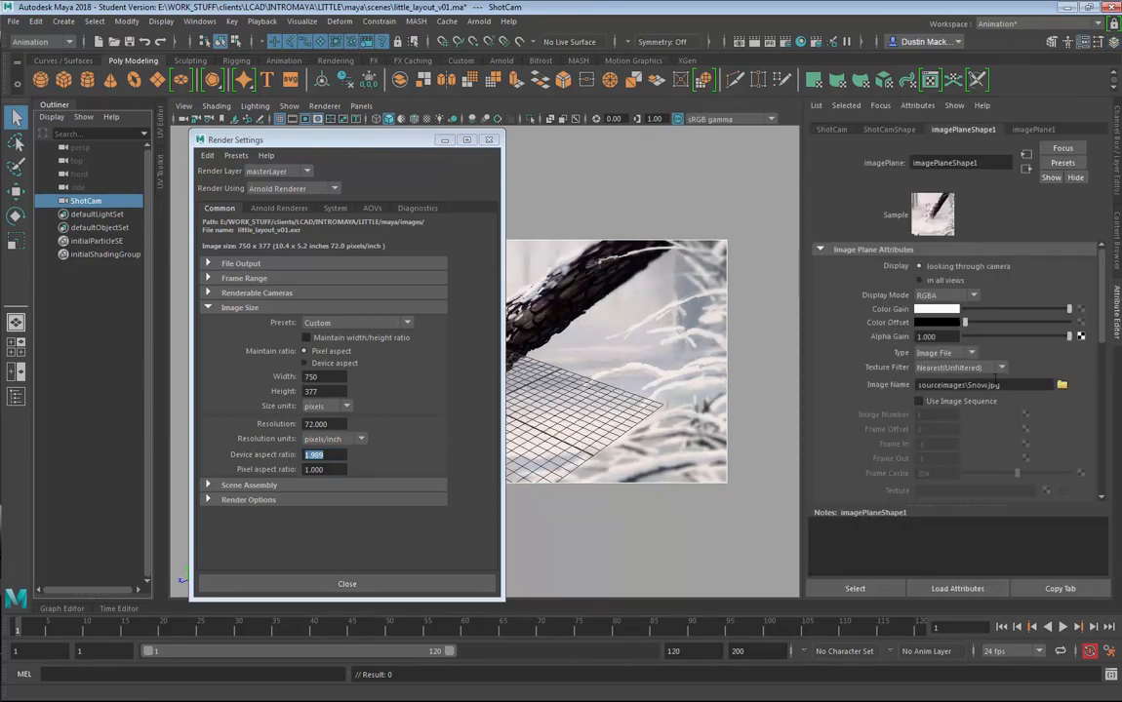
left_click(881, 131)
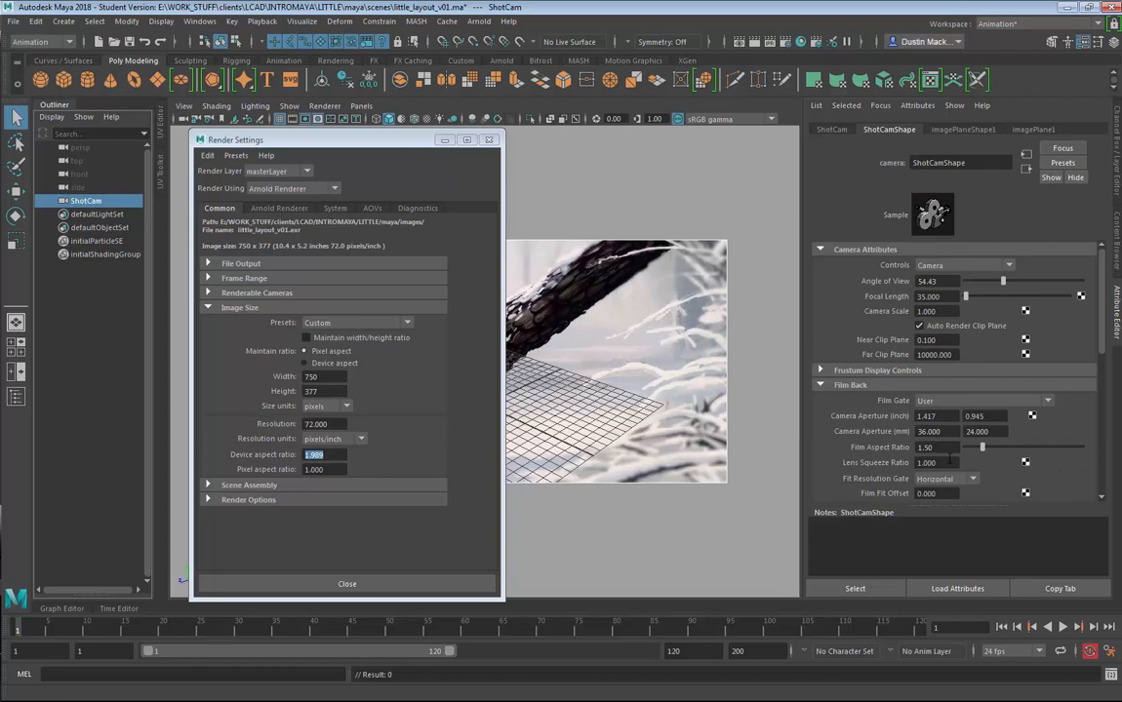
left_click(922, 448)
left_click_drag(338, 456, 286, 456)
type("1.8")
type("89")
key("Return")
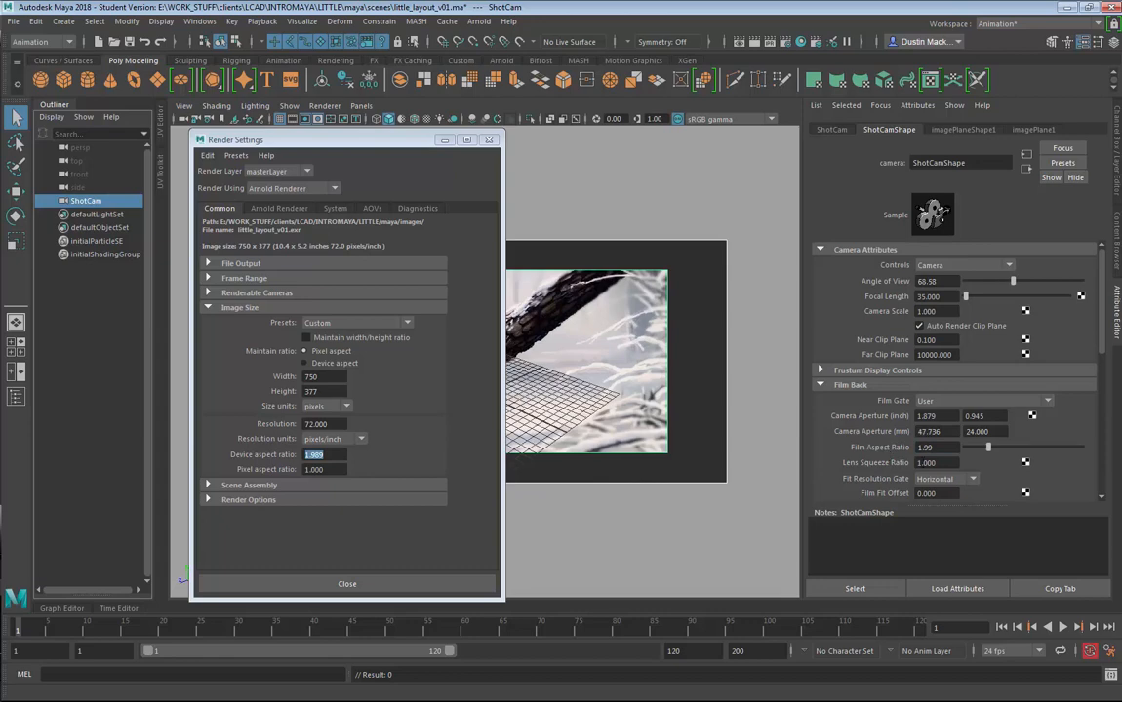
- Move the Render Settings window clear of the viewport and check ShotCam's film gate against the resolution gate
left_click_drag(388, 130, 1035, 130)
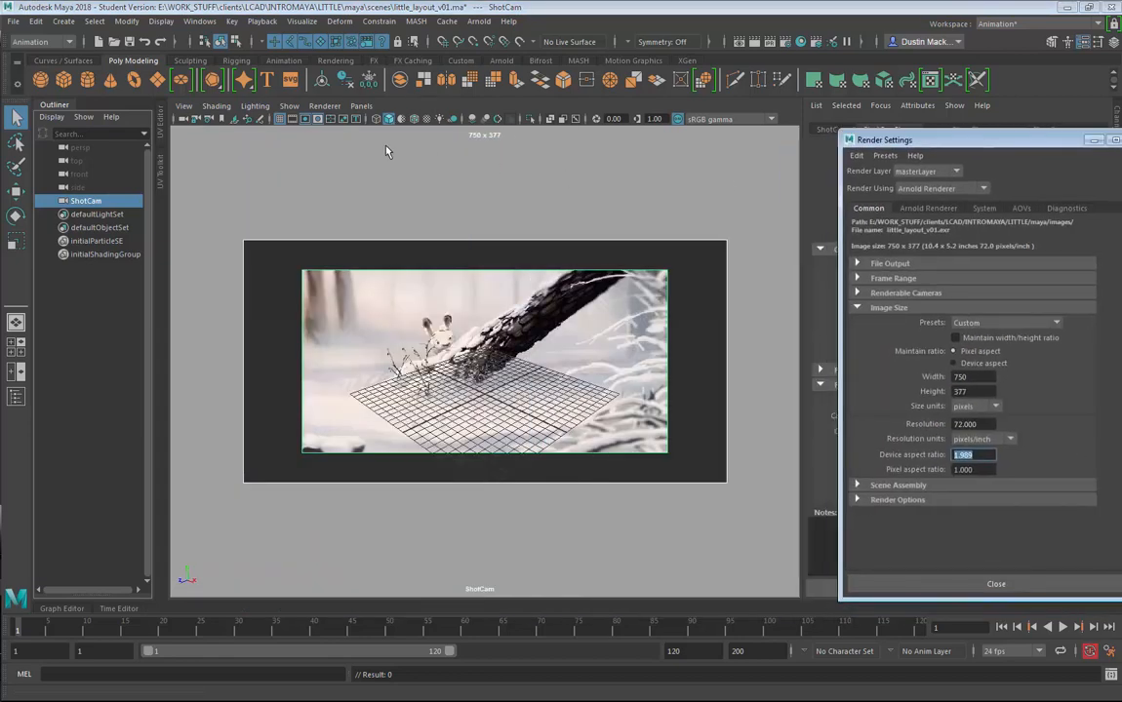
left_click(294, 119)
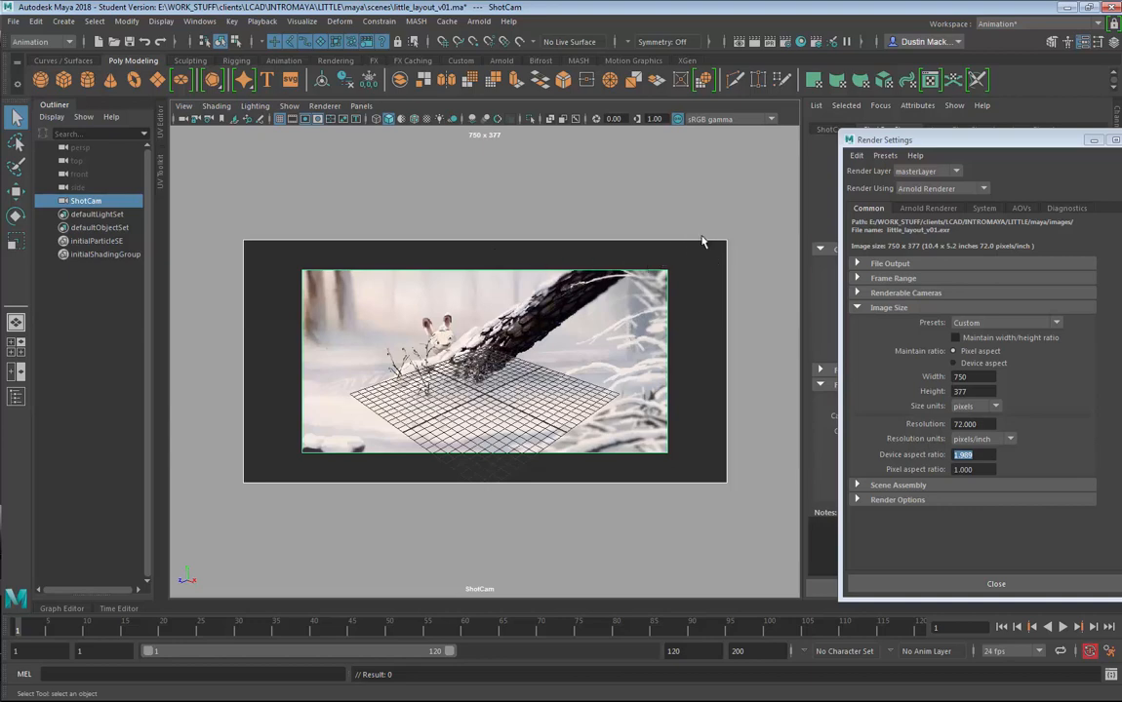
- Close the Render Settings and fit ShotCam's image plane to the resolution gate and film gate in its Placement attributes
left_click_drag(979, 140, 715, 139)
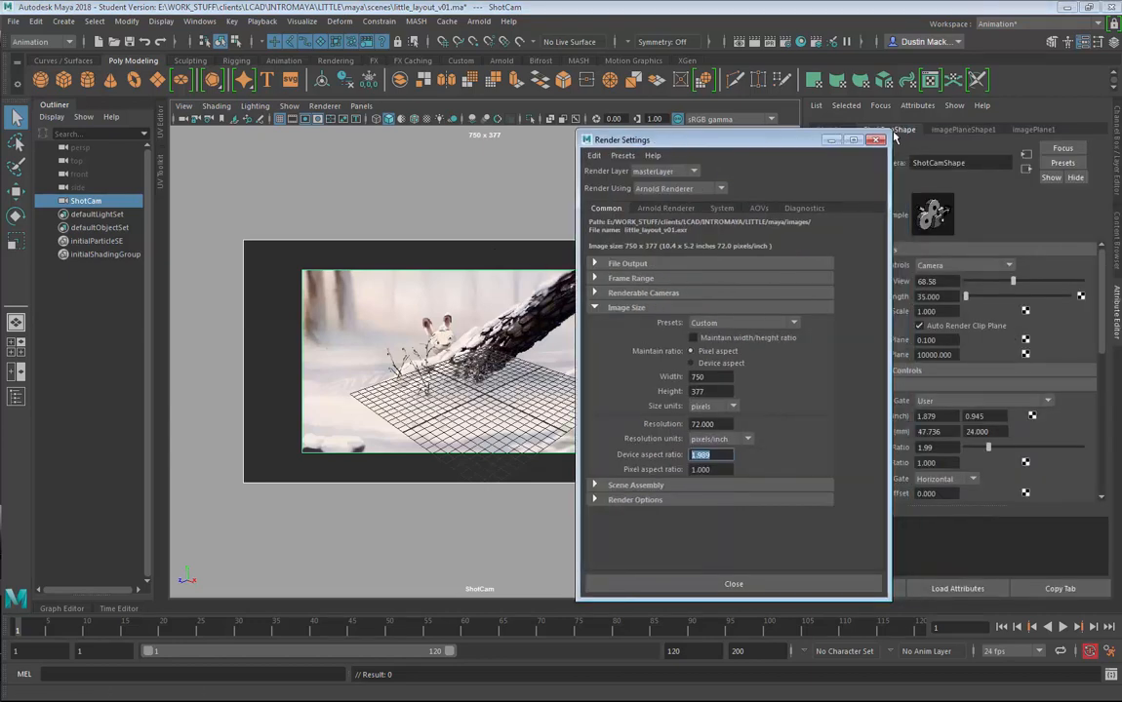
left_click(879, 140)
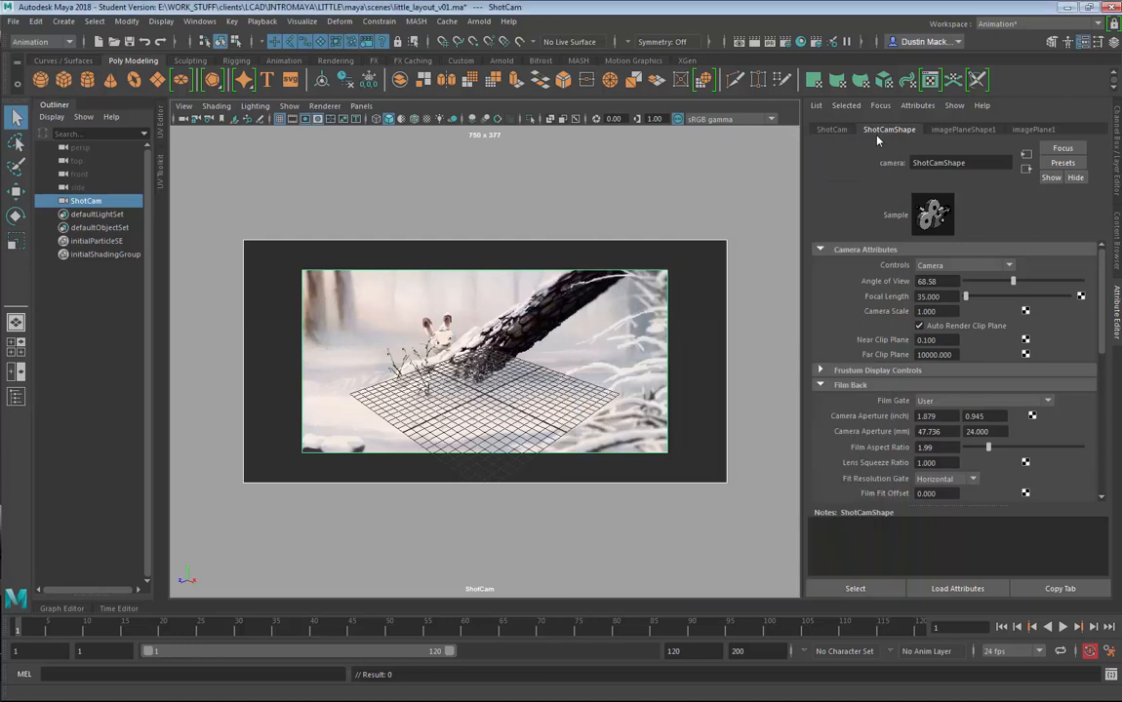
left_click(961, 129)
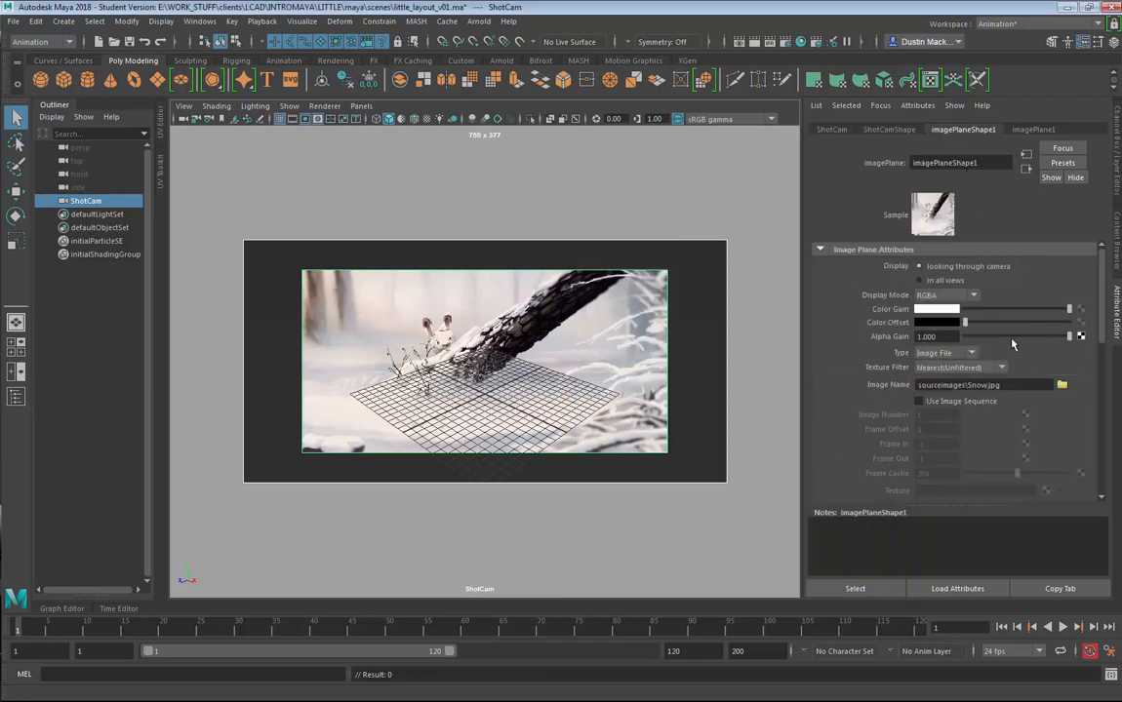
scroll(1012, 345, "down", 5)
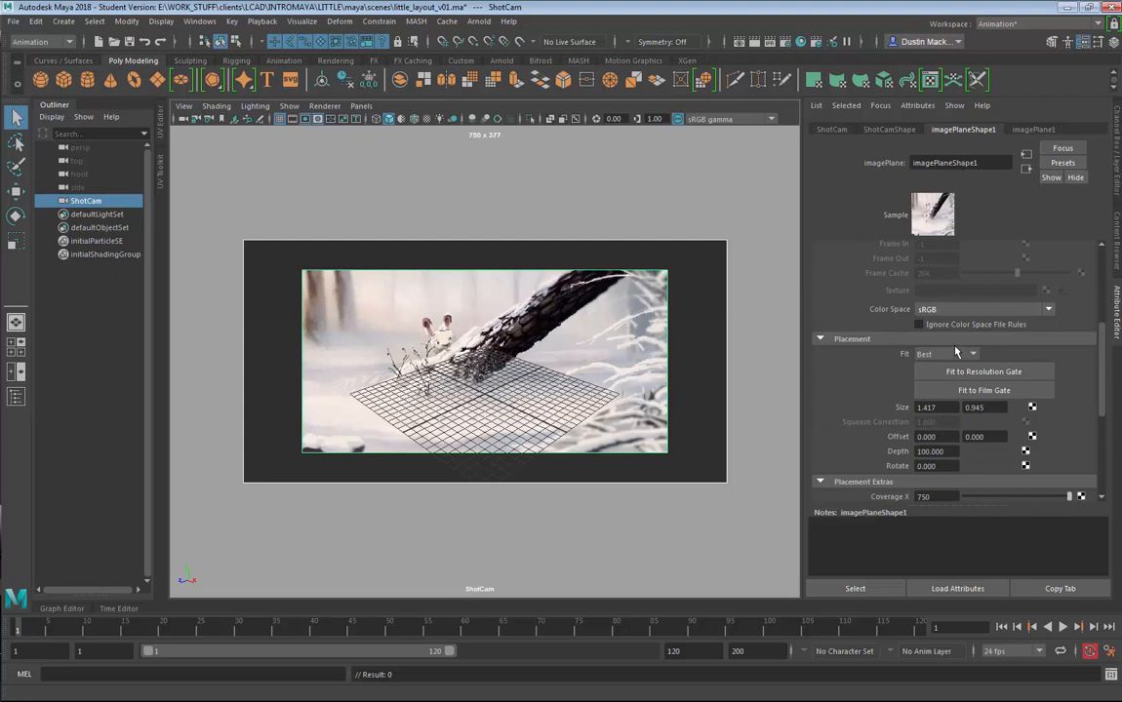
left_click(943, 355)
left_click(939, 384)
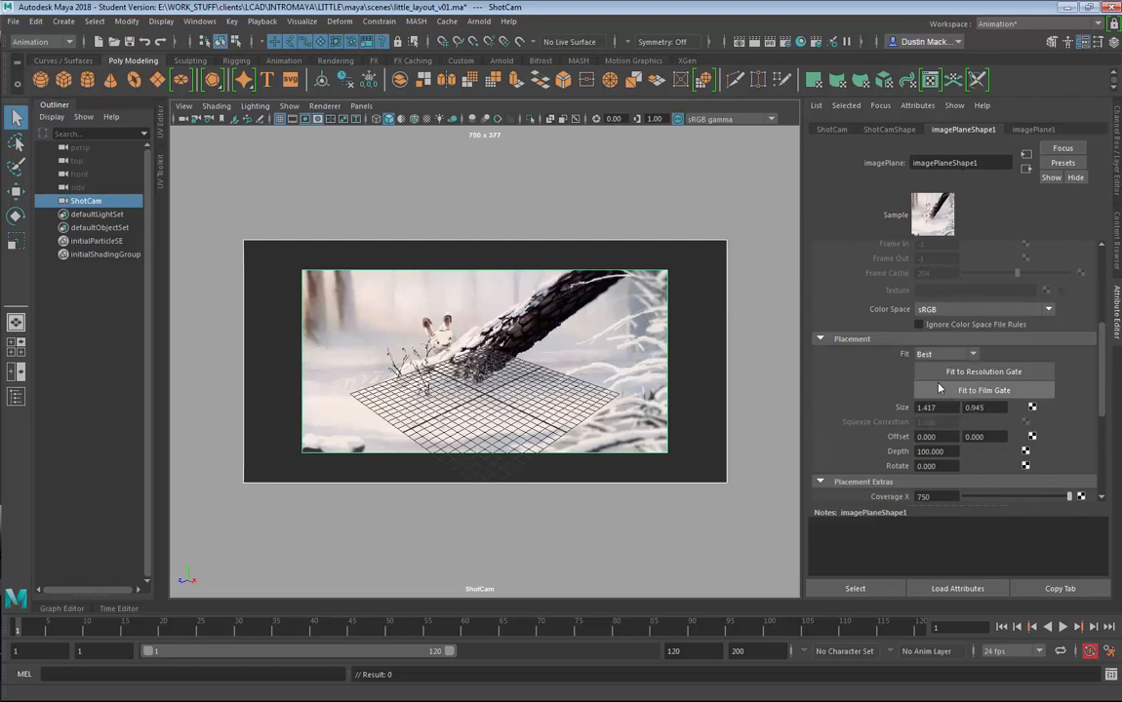
left_click(988, 375)
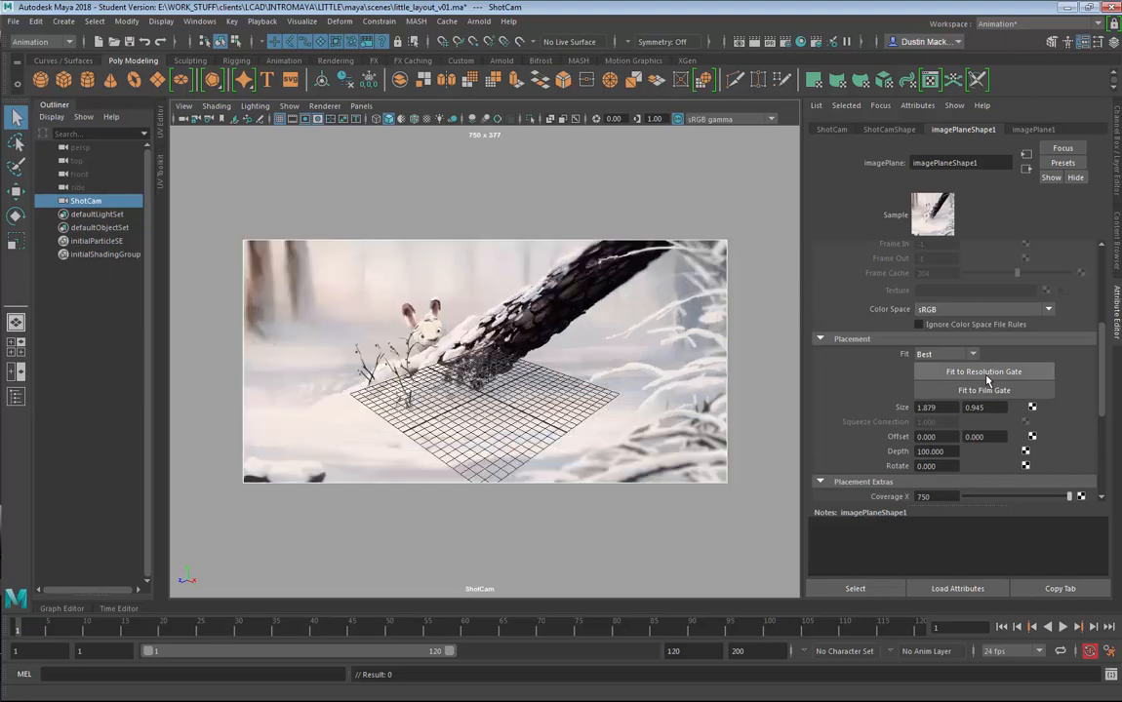
left_click(985, 394)
left_click(988, 391)
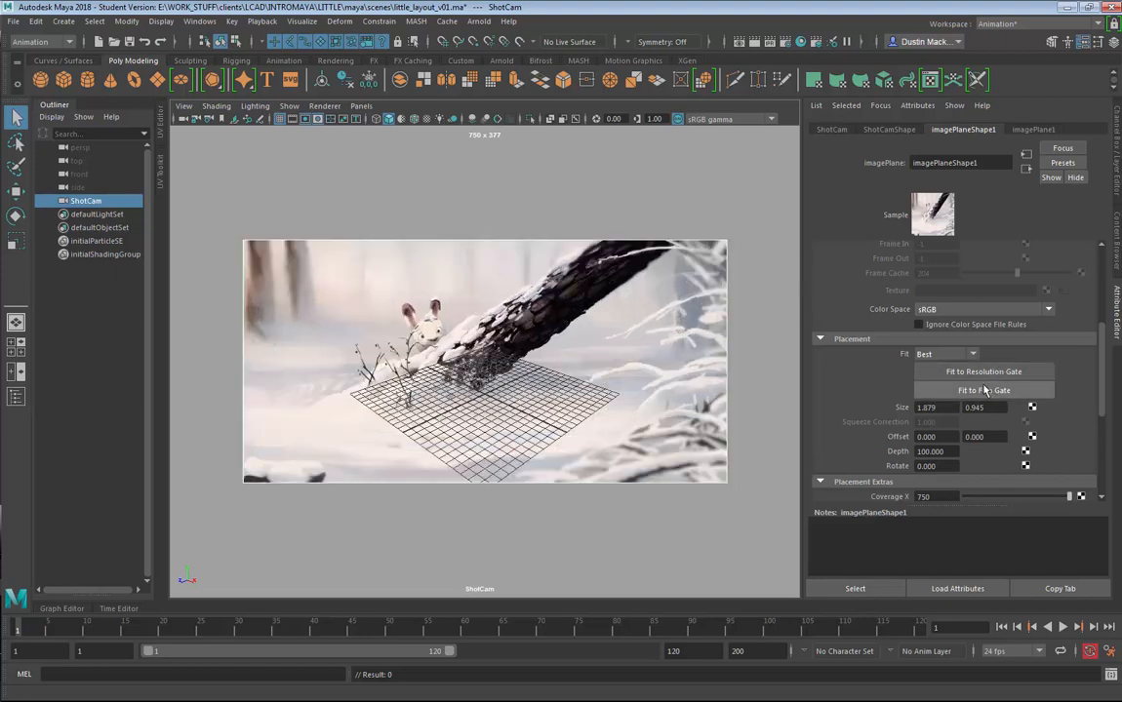
left_click(987, 391)
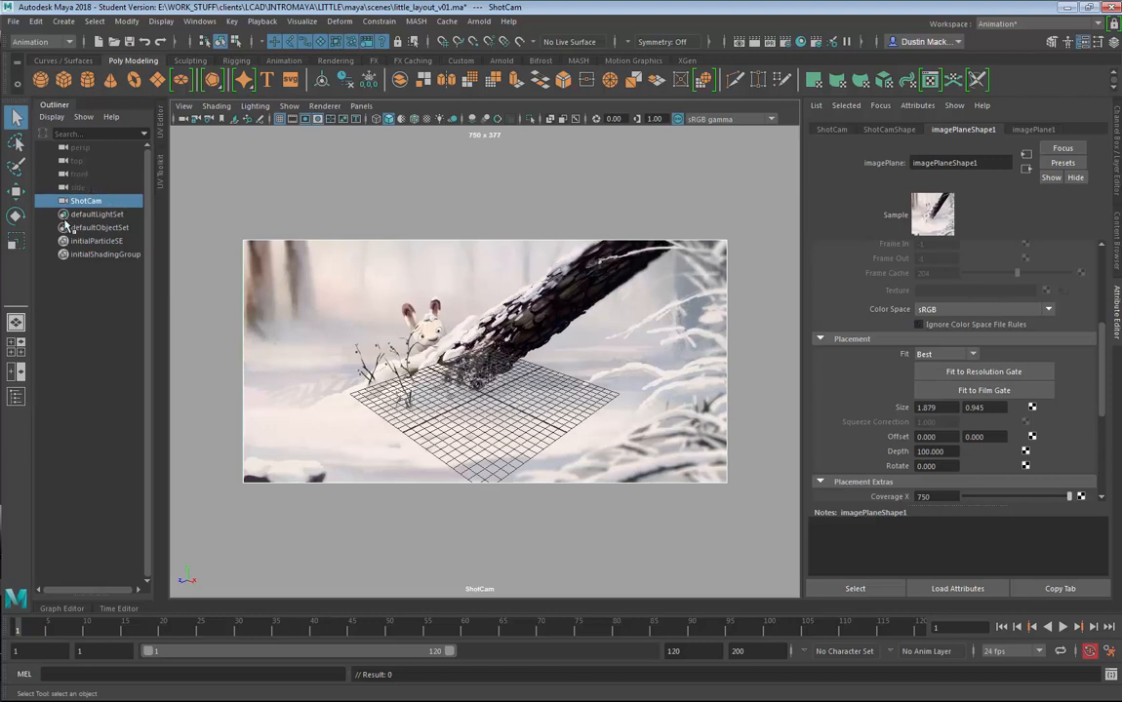
- Reopen the attributes of ShotCam's image plane from the viewport and check the image file path it references
left_click(184, 106)
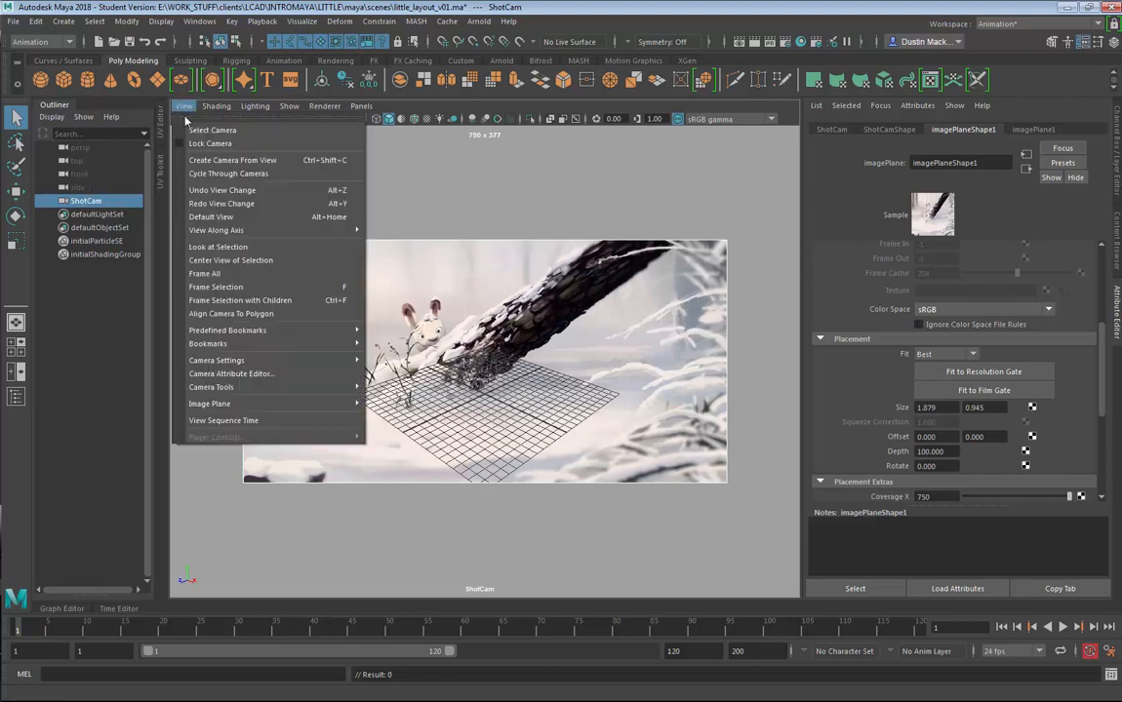
mouse_move(292, 404)
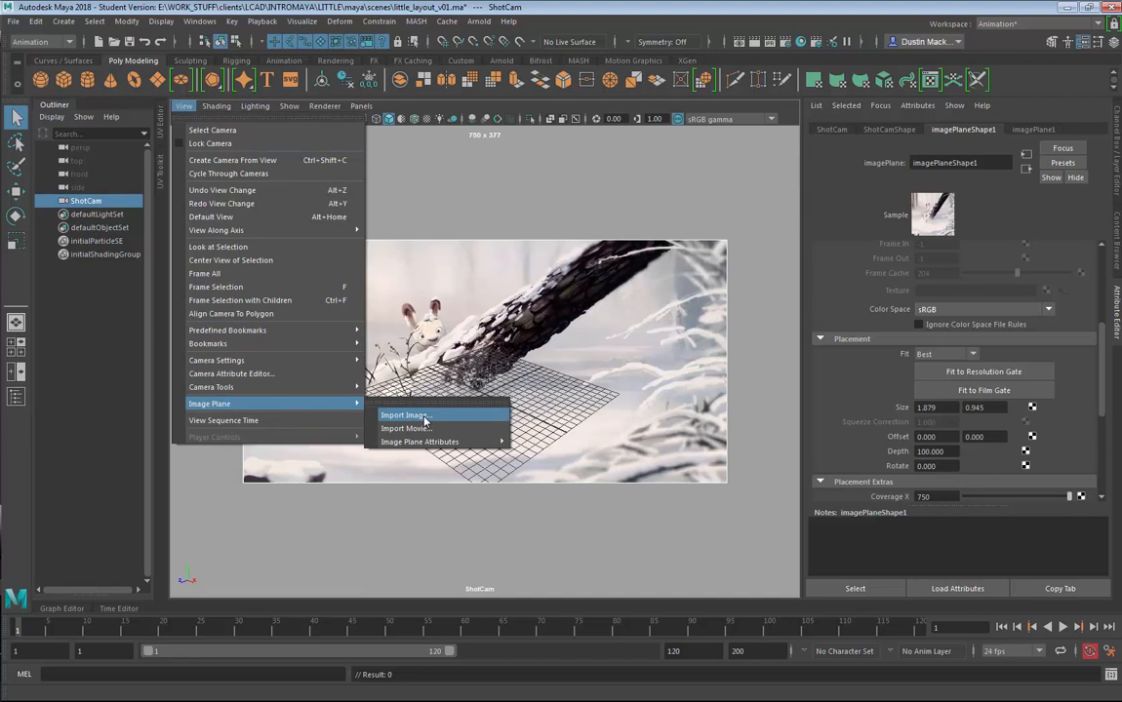
left_click(469, 199)
left_click(573, 289)
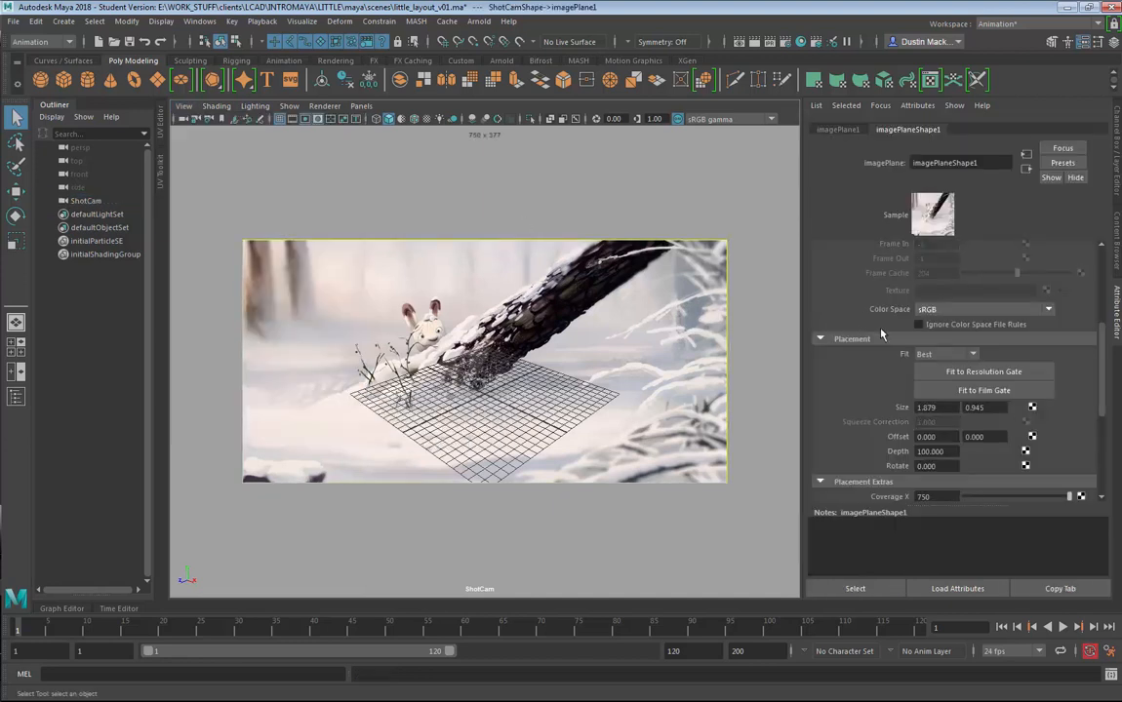
left_click_drag(1099, 358, 1109, 270)
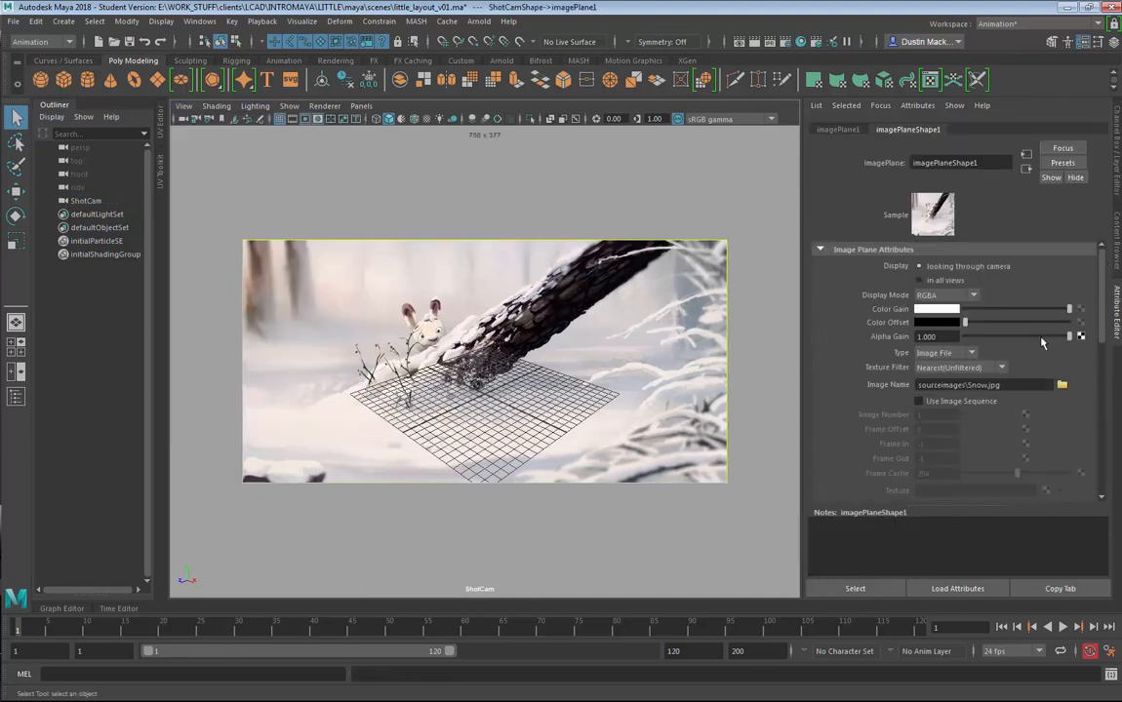
left_click_drag(927, 386, 963, 386)
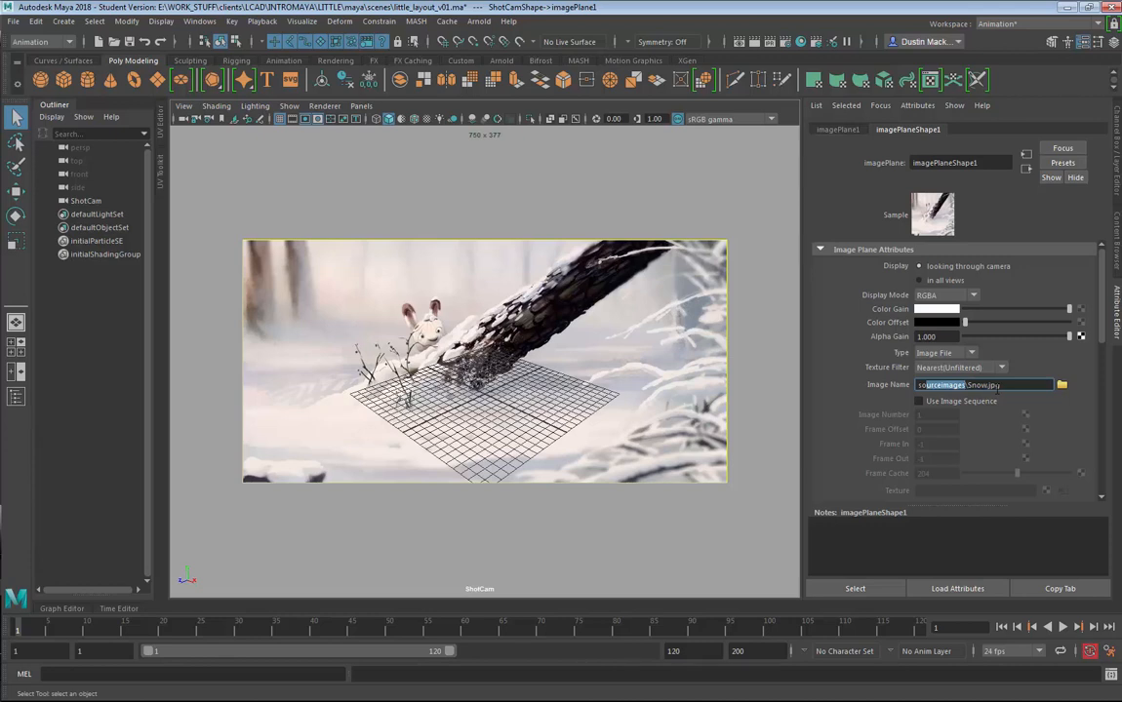
left_click_drag(1017, 385, 918, 385)
left_click(1011, 385)
- Switch the viewport to the perspective camera and set ShotCam's image plane to display in all views
left_click_drag(503, 339, 591, 385, "alt")
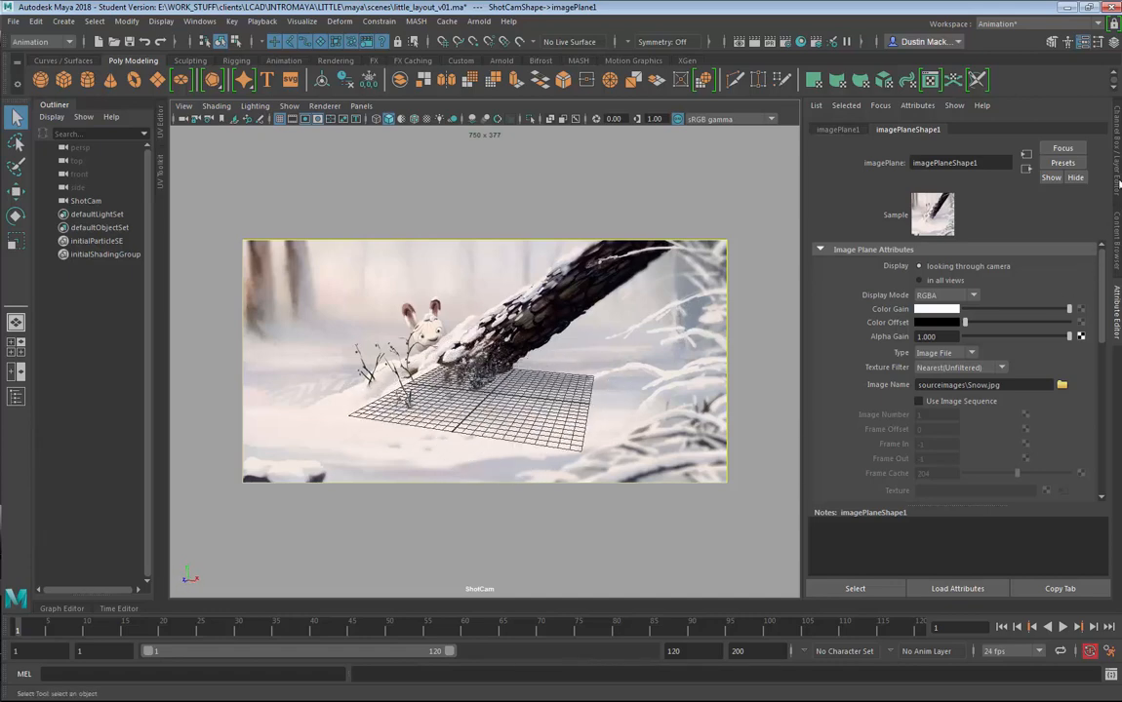
key("ctrl+a")
left_click_drag(734, 359, 635, 303, "alt")
key("space")
left_click_drag(681, 345, 646, 370, "alt")
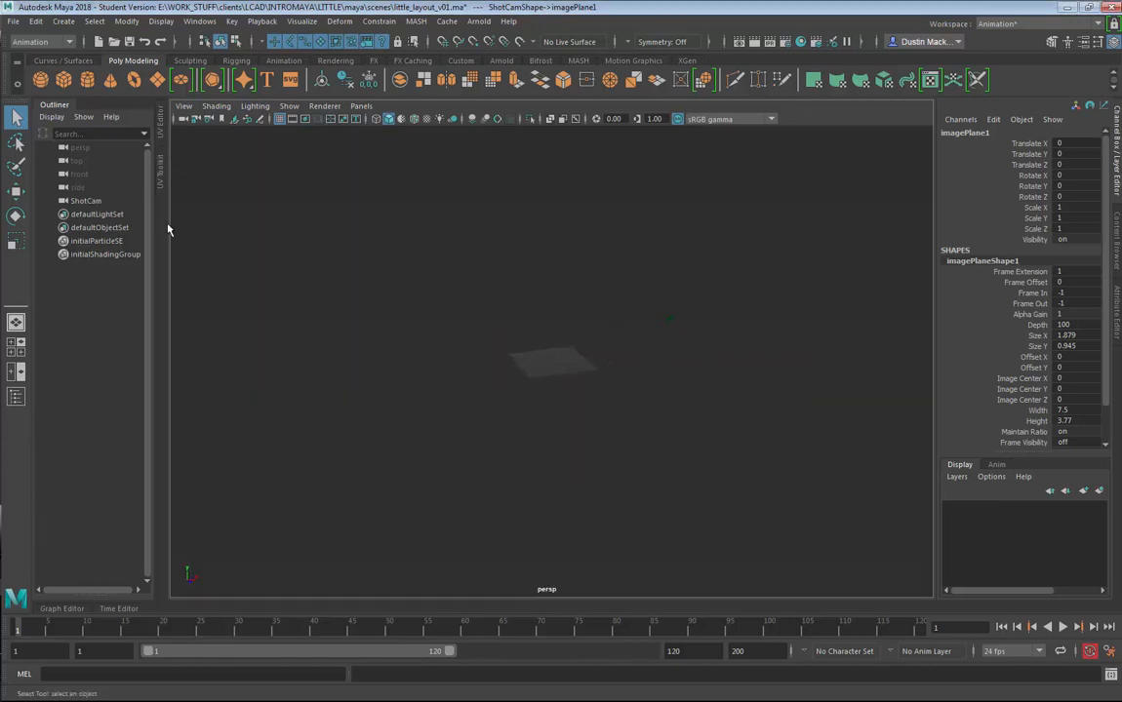
left_click(101, 201)
left_click(1119, 283)
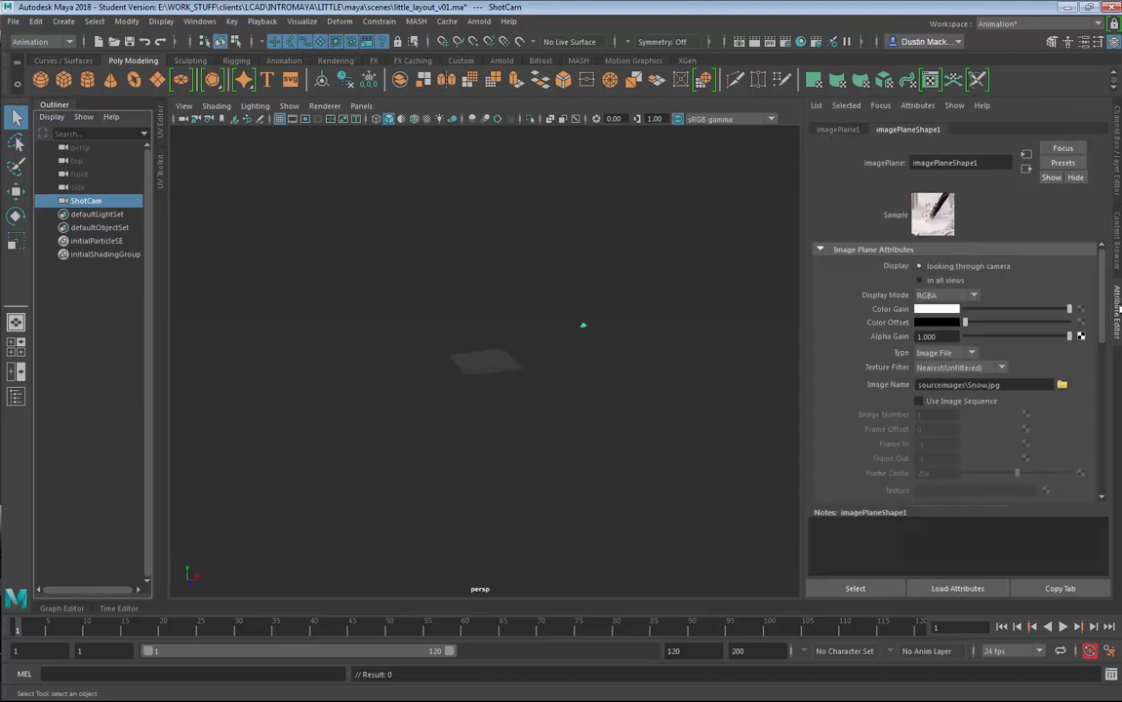
left_click(942, 280)
- Try rotating ShotCam in the perspective view to see its image plane follow, and undo the rotation
left_click_drag(575, 298, 424, 313, "alt")
key("e")
key("w")
key("ctrl+z")
key("e")
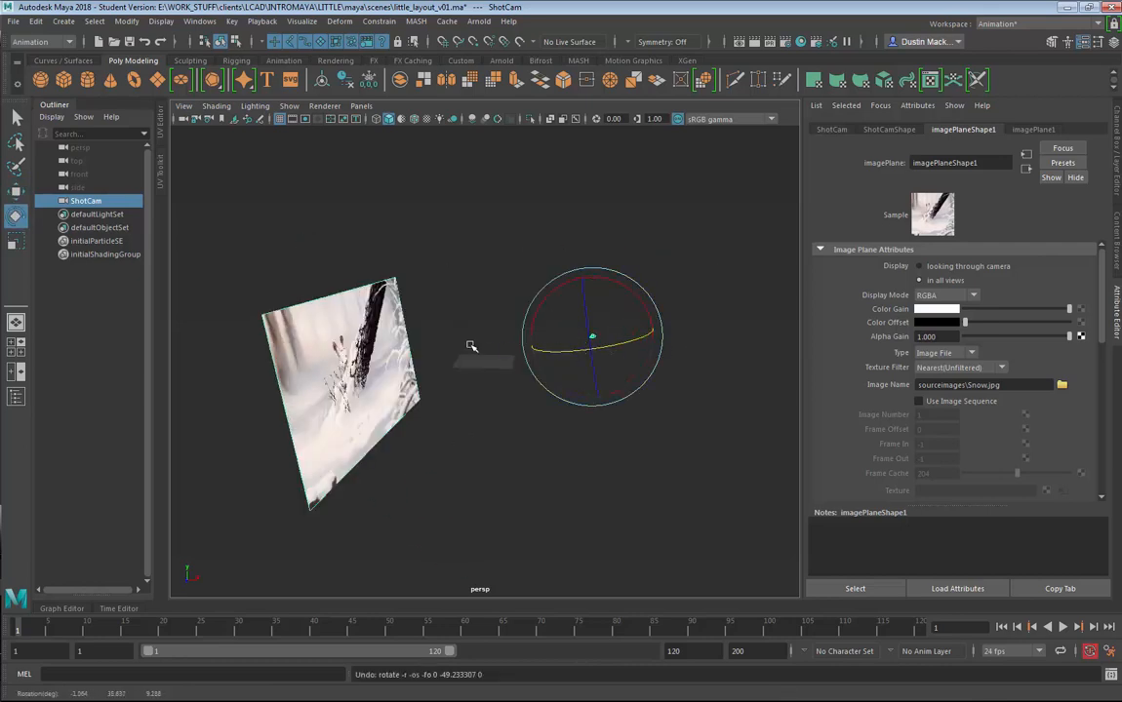
- Look through ShotCam again and orbit it until the grid lies nearly flat and square to the view
left_click(313, 298)
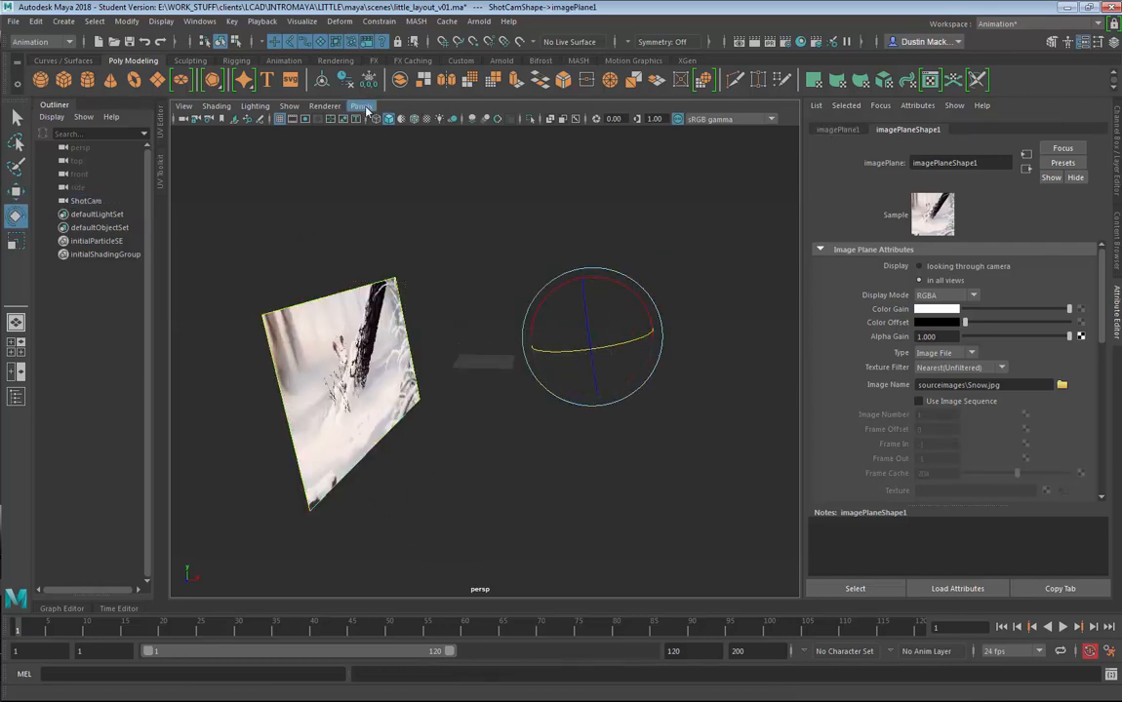
left_click(360, 106)
mouse_move(444, 119)
left_click(535, 126)
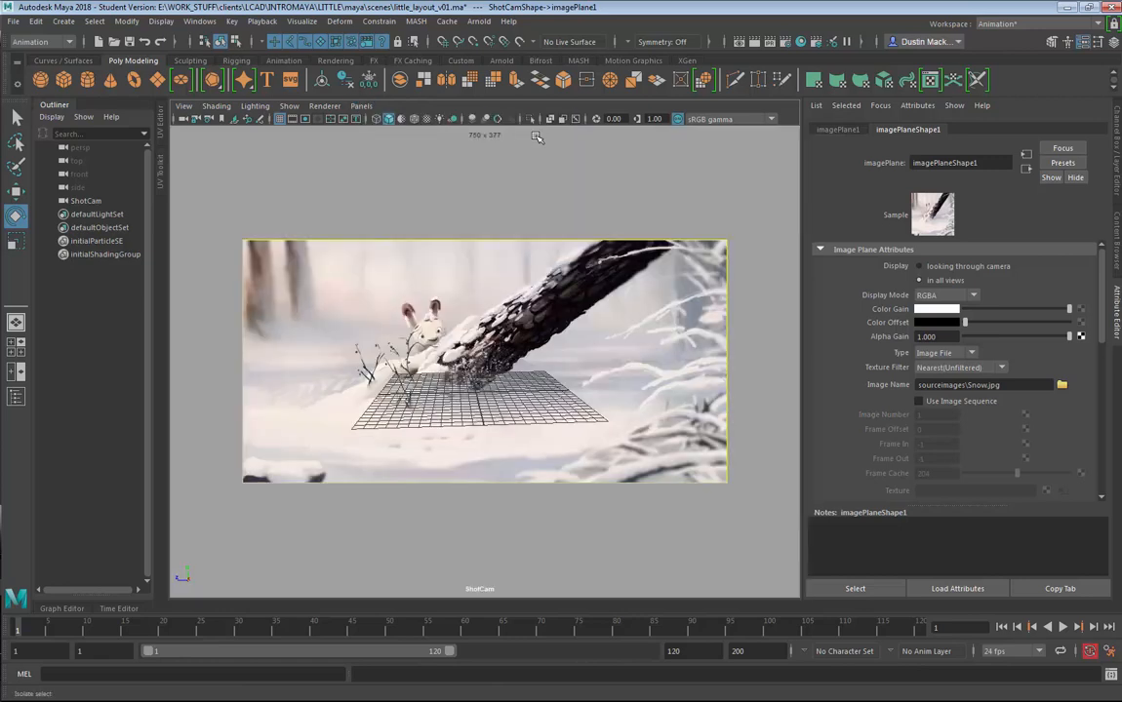
left_click_drag(630, 415, 637, 419, "alt")
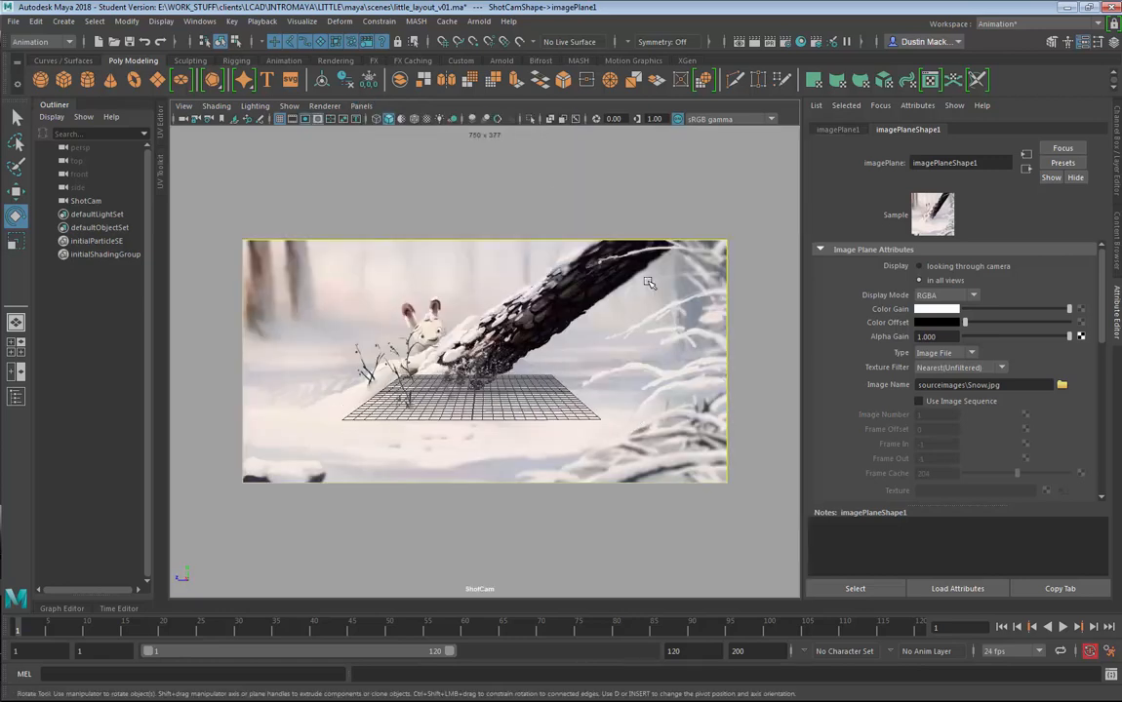
left_click_drag(524, 364, 545, 360)
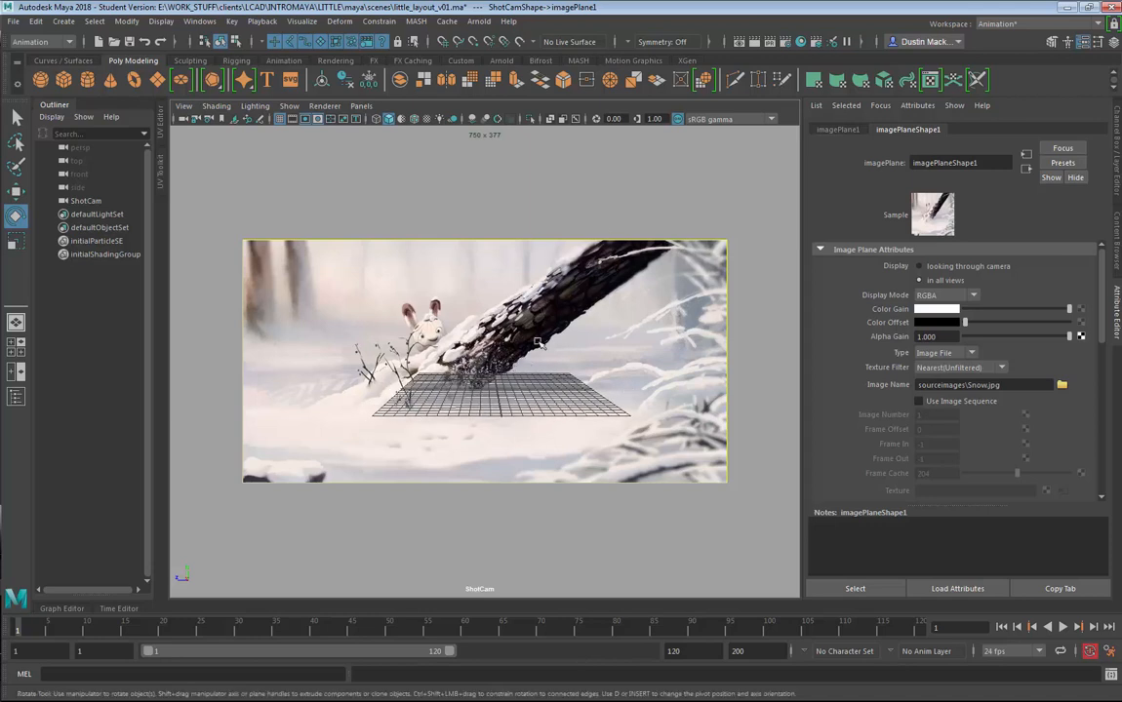
- Dolly ShotCam back and fine-tune its orbit and tracking to line the grid up with the snowy ground below the trunk
right_click_drag(556, 383, 483, 386, "alt")
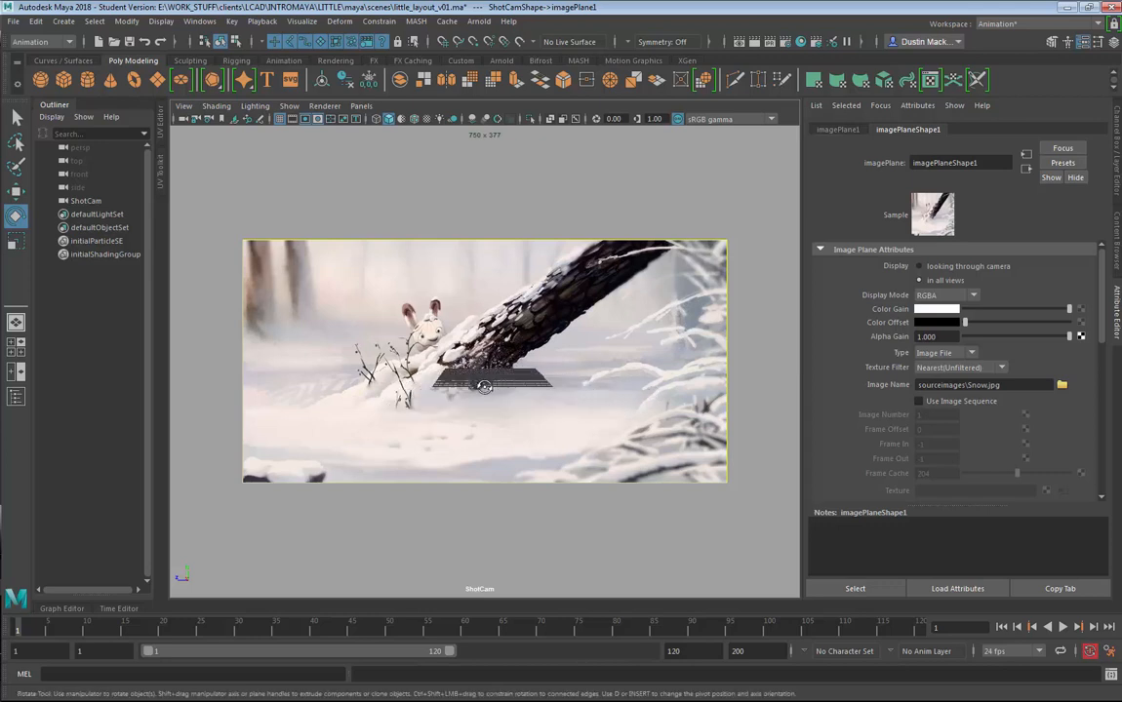
left_click_drag(483, 387, 499, 388, "alt")
middle_click_drag(550, 372, 536, 380, "alt")
left_click_drag(537, 379, 556, 394, "alt")
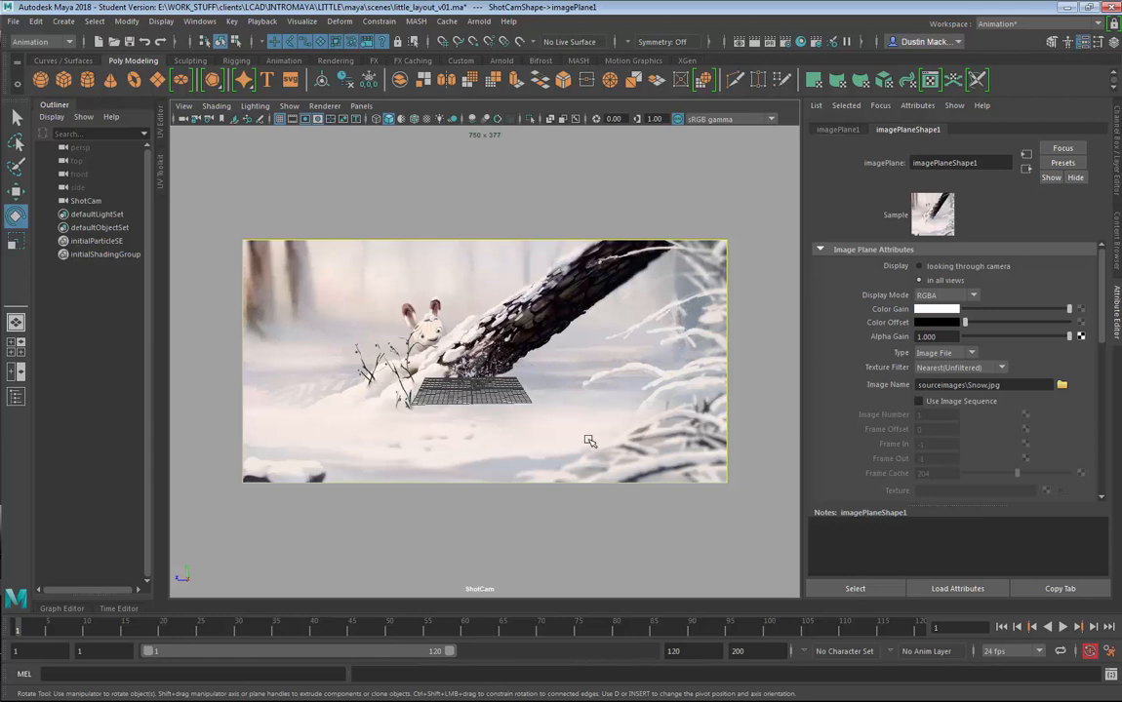
key("alt")
left_click_drag(561, 428, 556, 430, "alt")
middle_click_drag(556, 429, 558, 428, "alt")
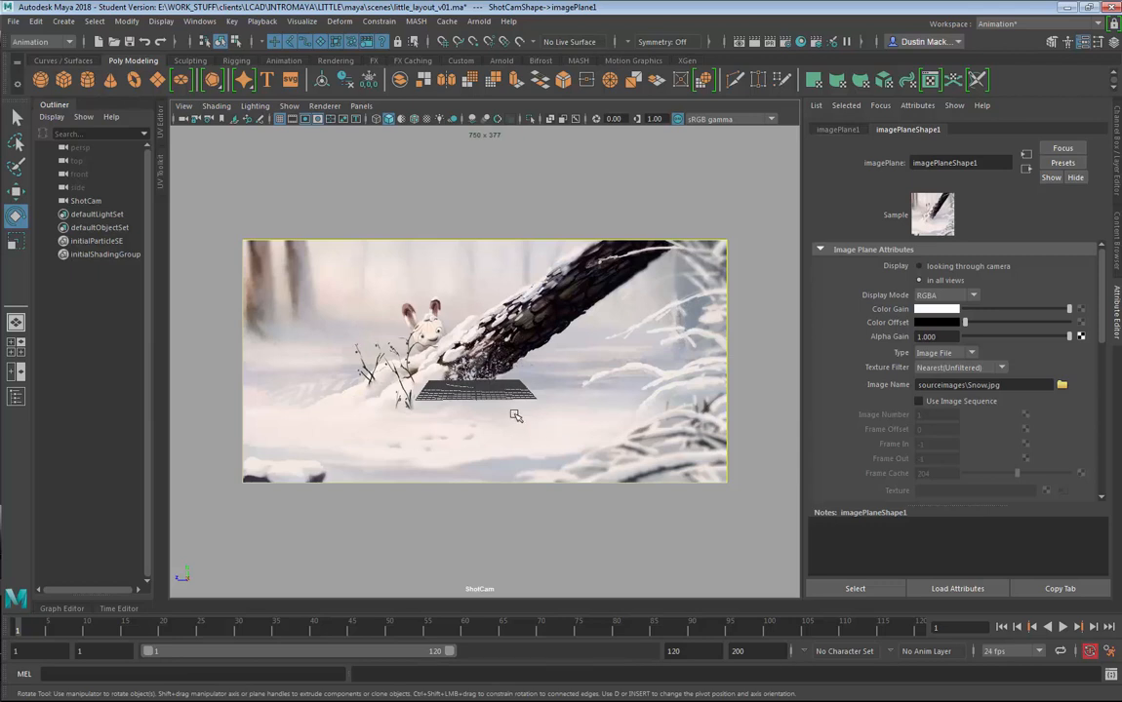
mouse_move(514, 408)
left_mouse_down("alt")
mouse_move(503, 414)
mouse_move(504, 464)
mouse_move(506, 406)
left_mouse_up("alt")
middle_click_drag(506, 406, 508, 413, "alt")
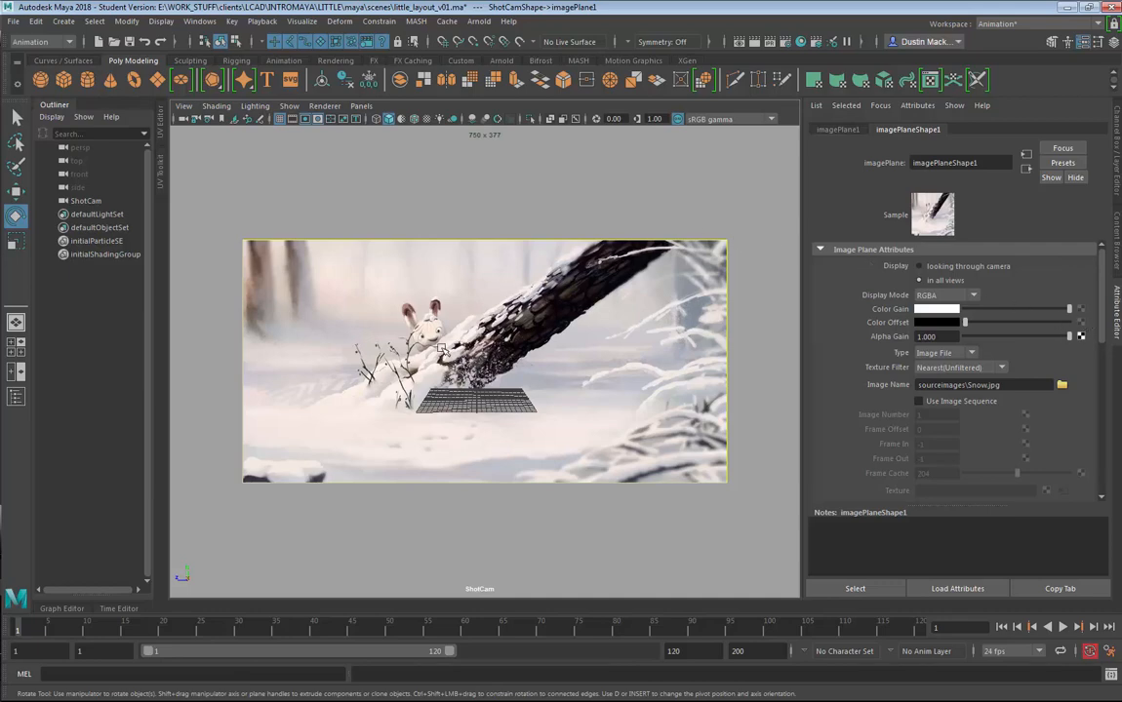
- Set ShotCam's Focal Length to 18 and move the camera around the grid to examine the wide-angle perspective
left_click_drag(381, 341, 615, 356)
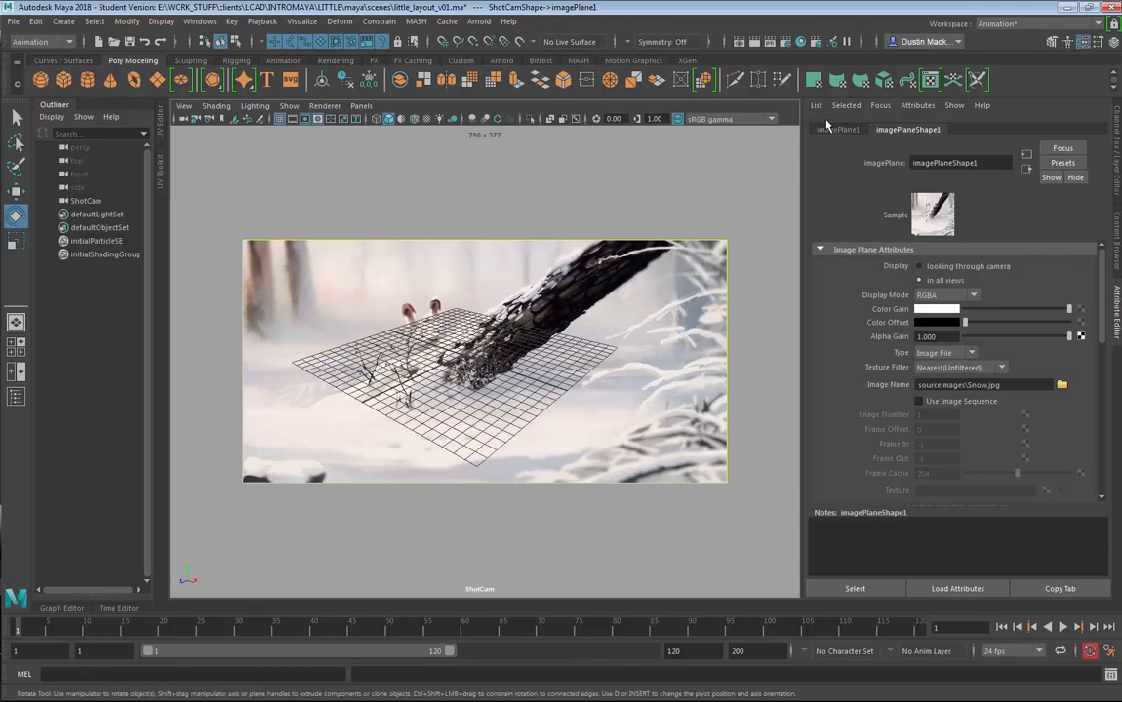
left_click(186, 119)
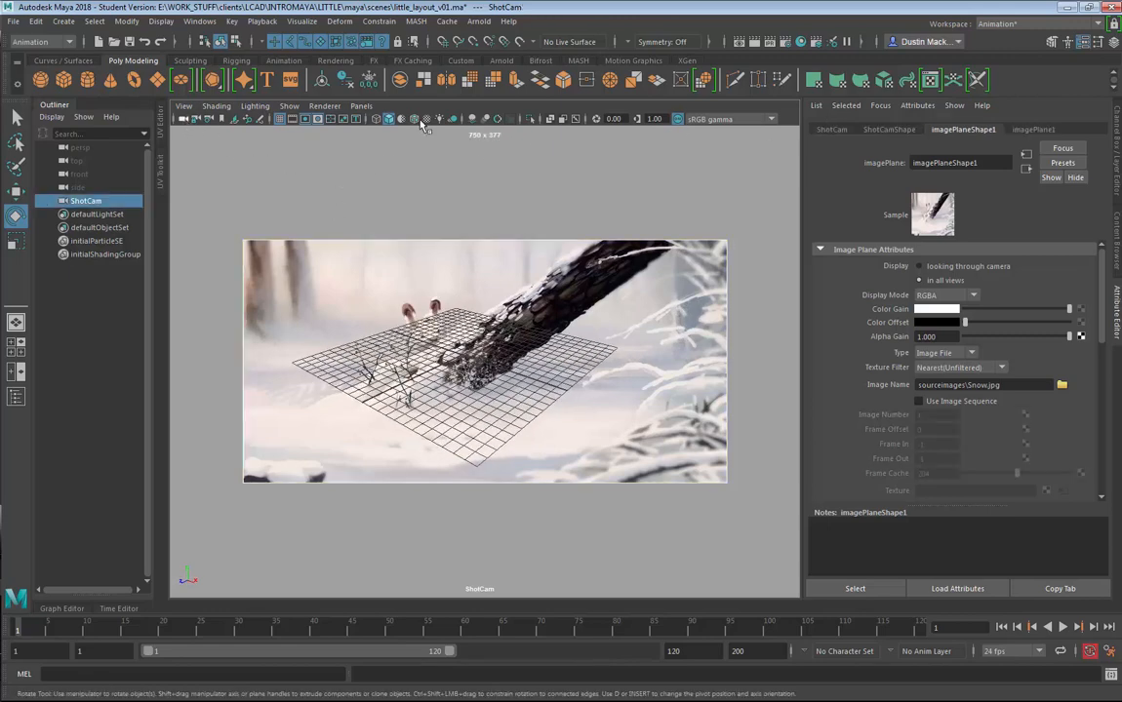
left_click(892, 130)
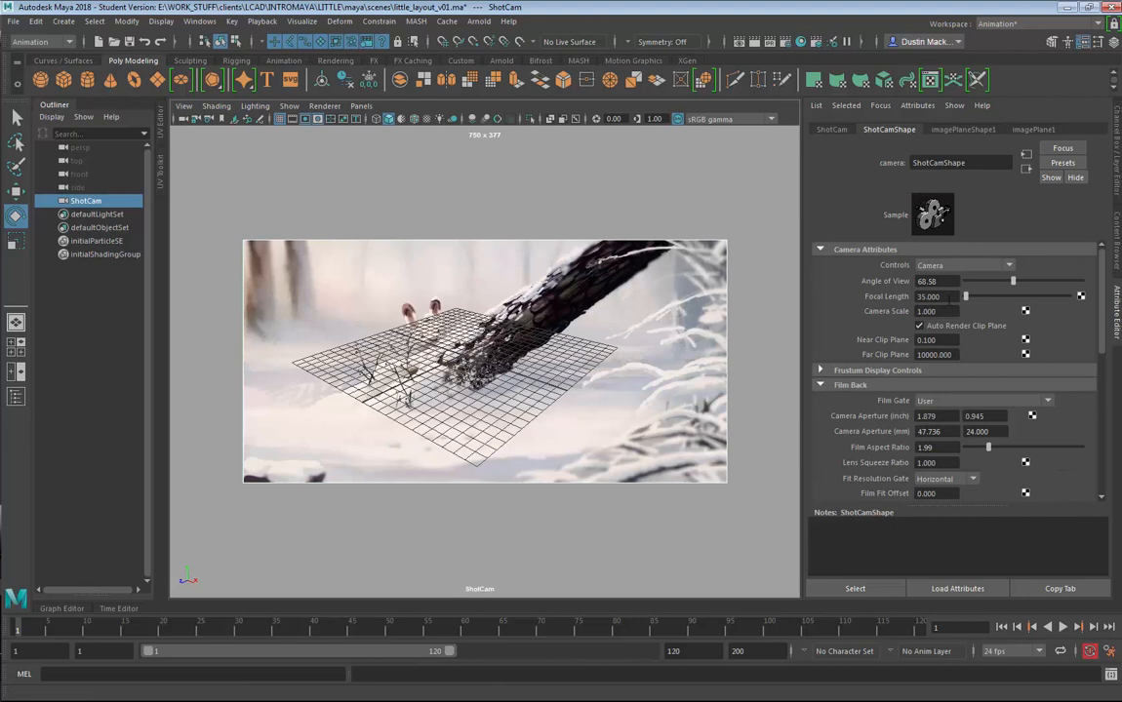
left_click_drag(946, 297, 893, 297)
type("18")
key("Return")
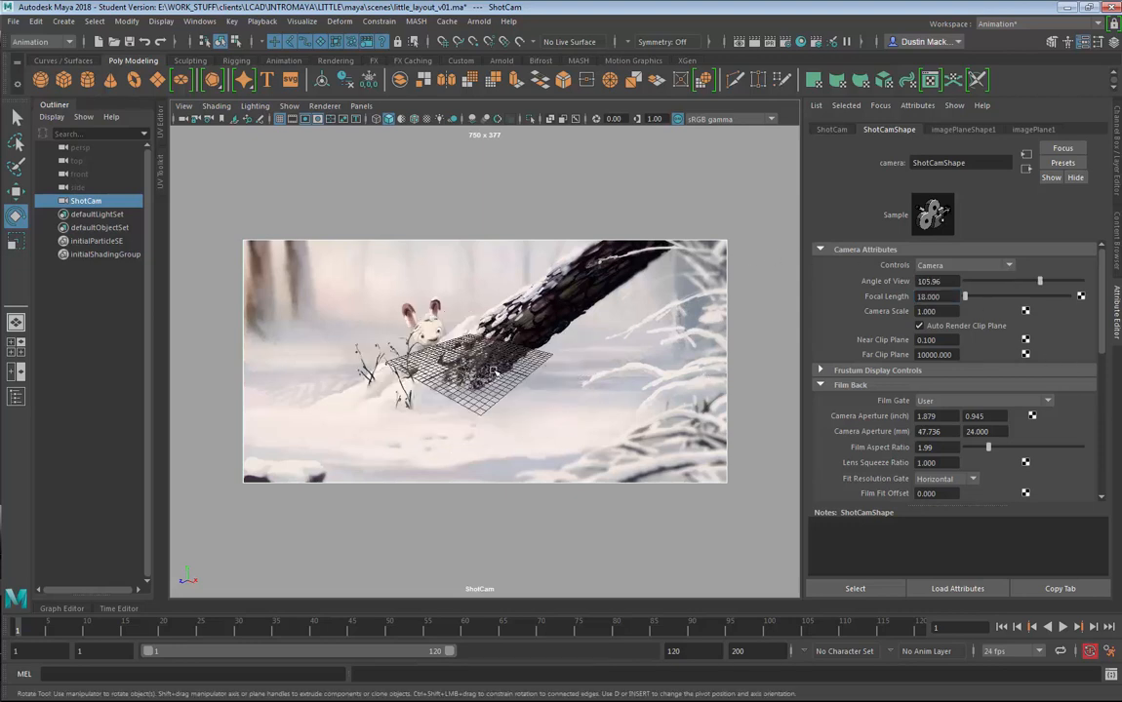
left_click_drag(460, 378, 617, 403)
right_click_drag(618, 403, 519, 381, "alt")
left_click_drag(480, 371, 361, 292, "alt")
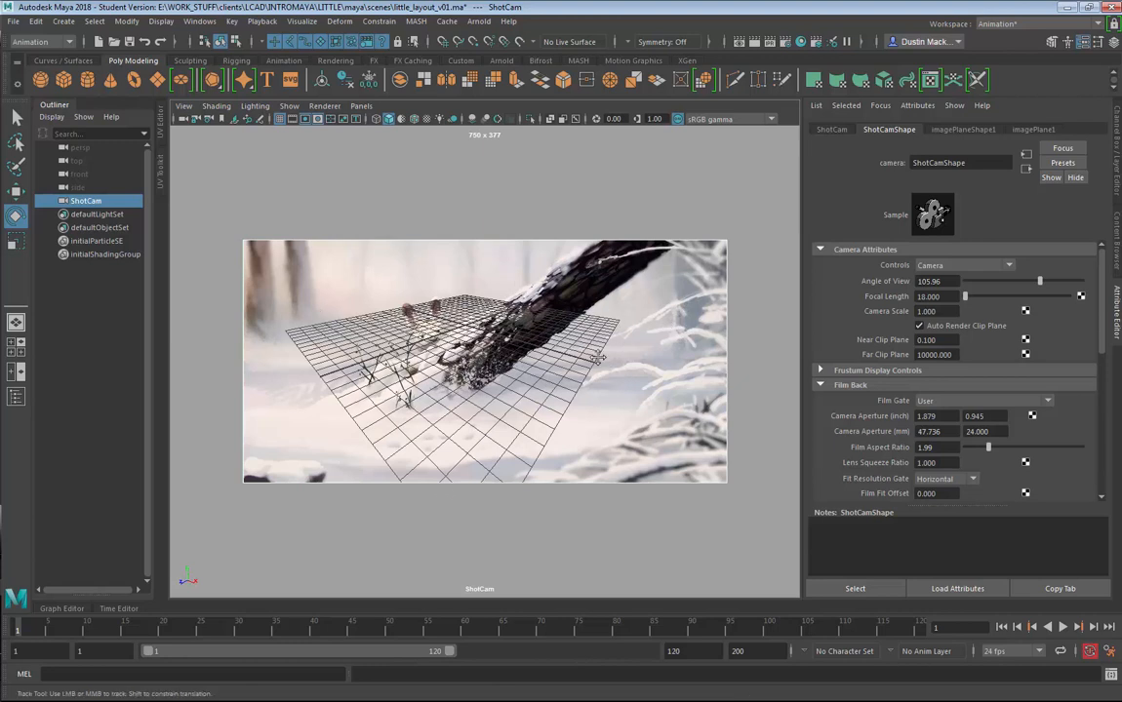
left_click_drag(521, 311, 598, 367, "alt")
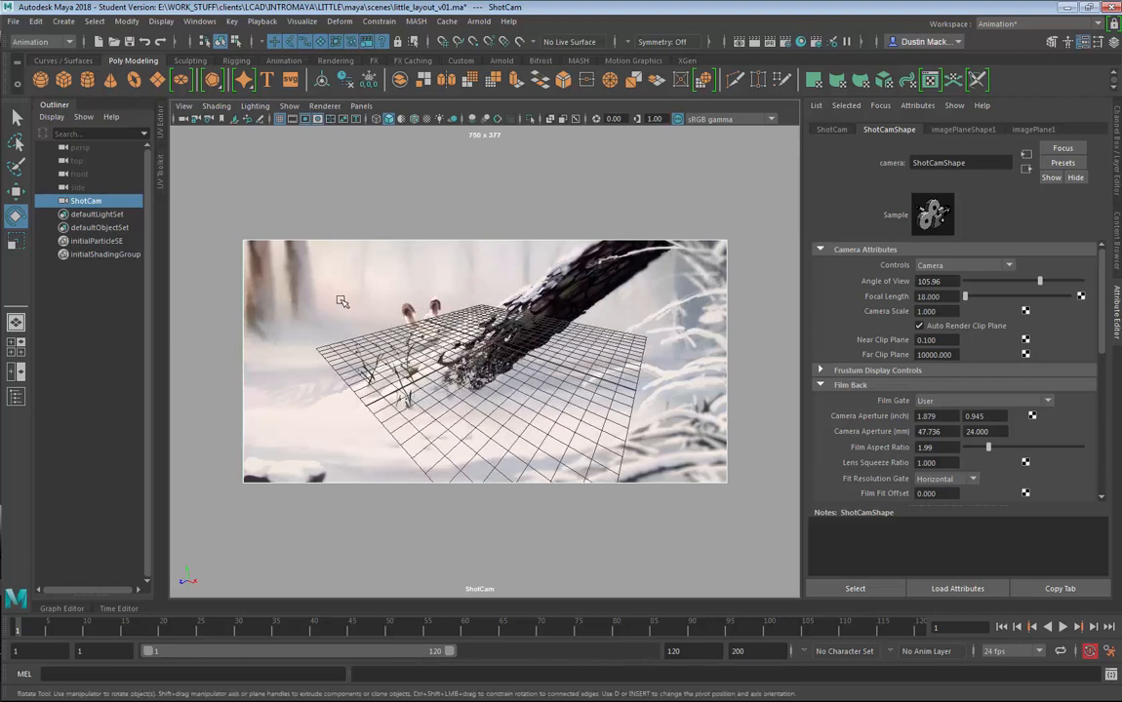
- Set ShotCam's Focal Length to 80 and dolly back and orbit around the grid to examine the flatter perspective
left_click(949, 298)
type("80")
key("Return")
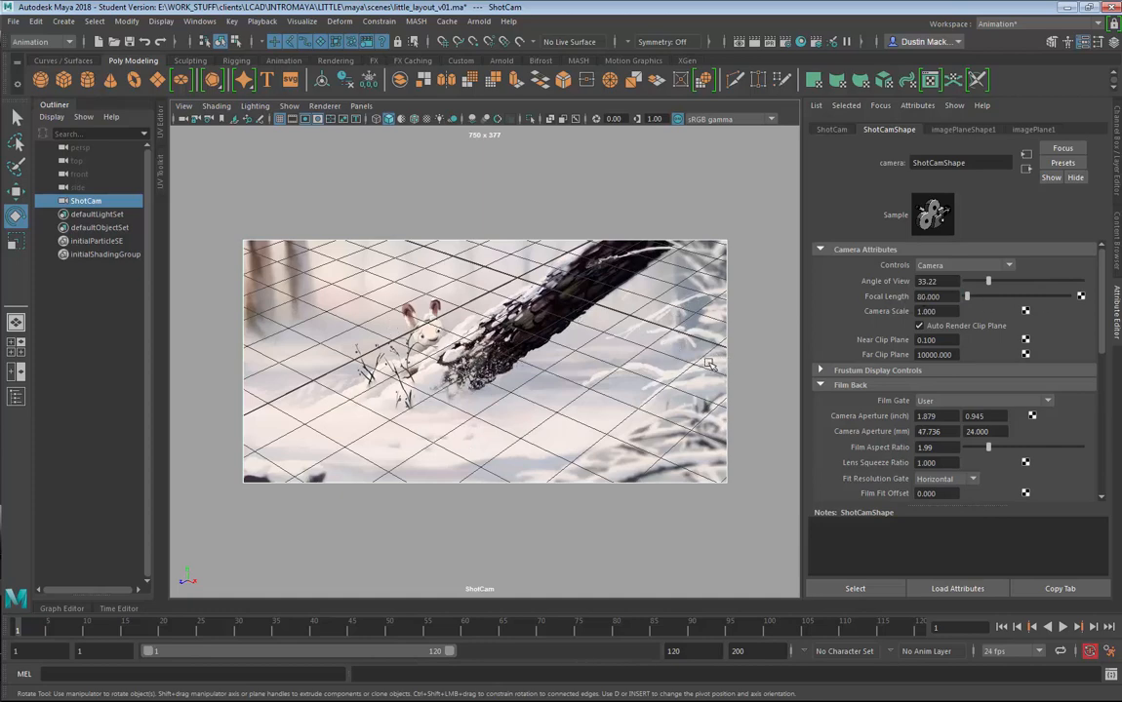
right_click_drag(709, 363, 463, 334, "alt")
right_click_drag(558, 349, 555, 349, "alt")
left_click_drag(556, 349, 527, 375, "alt")
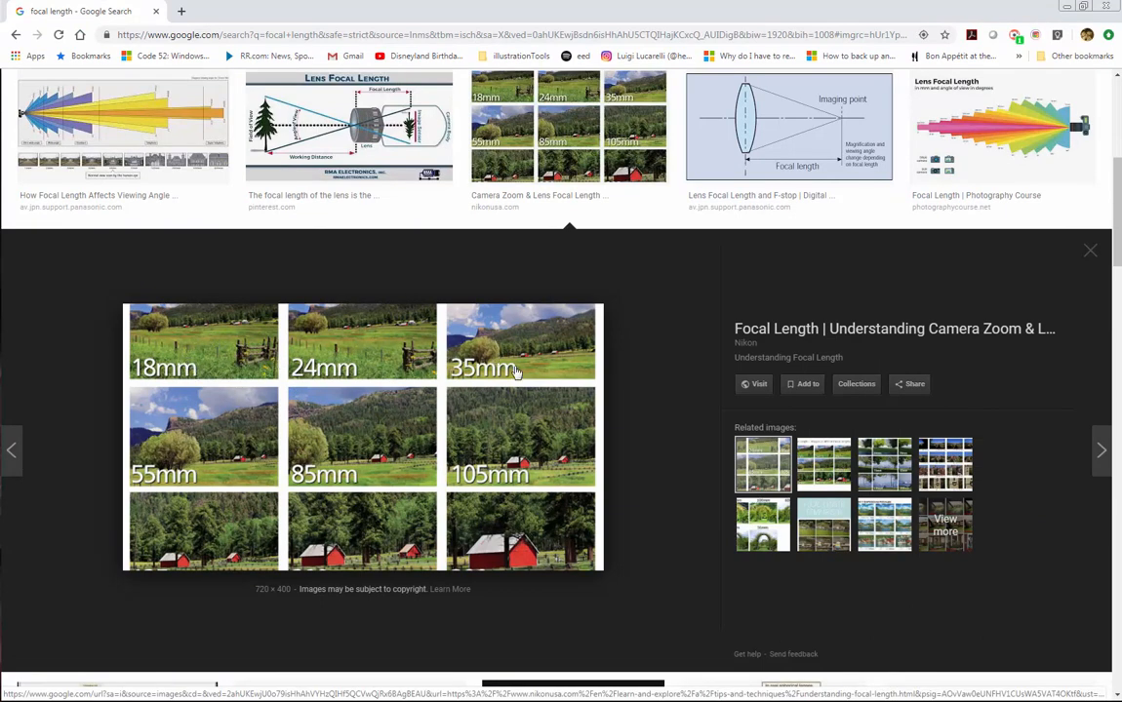
- Switch to Chrome and examine Nikon's focal length comparison image in the Google image results for "focal length"
scroll(412, 471, "down", 1)
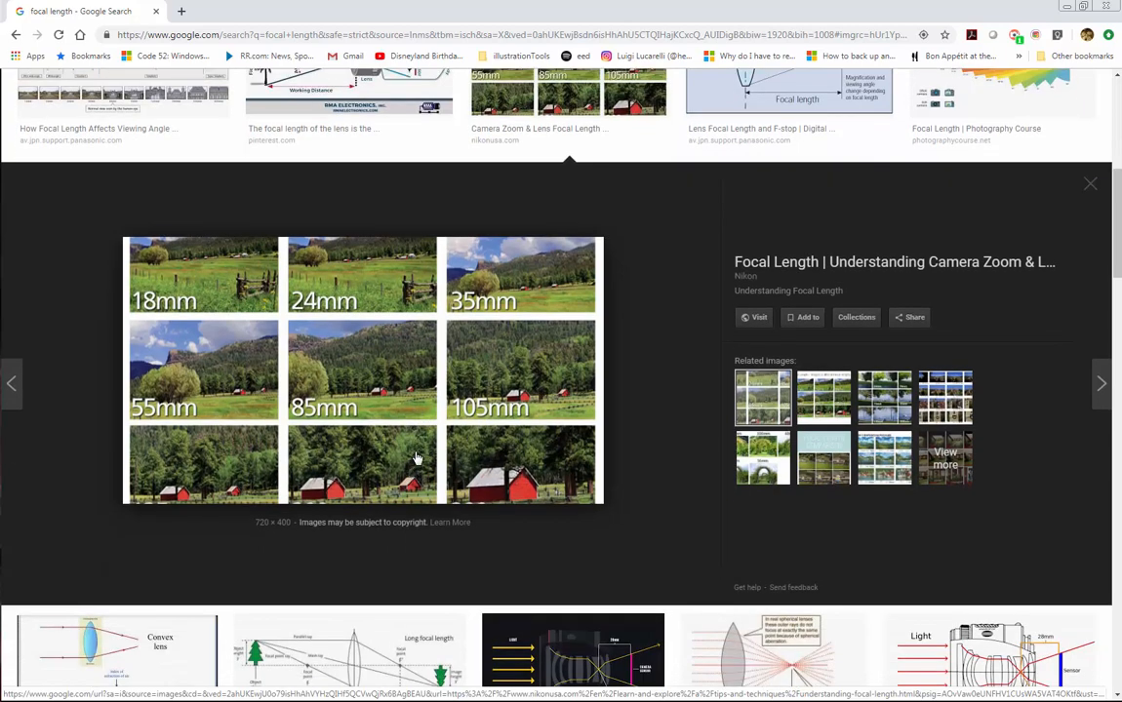
scroll(398, 447, "up", 1)
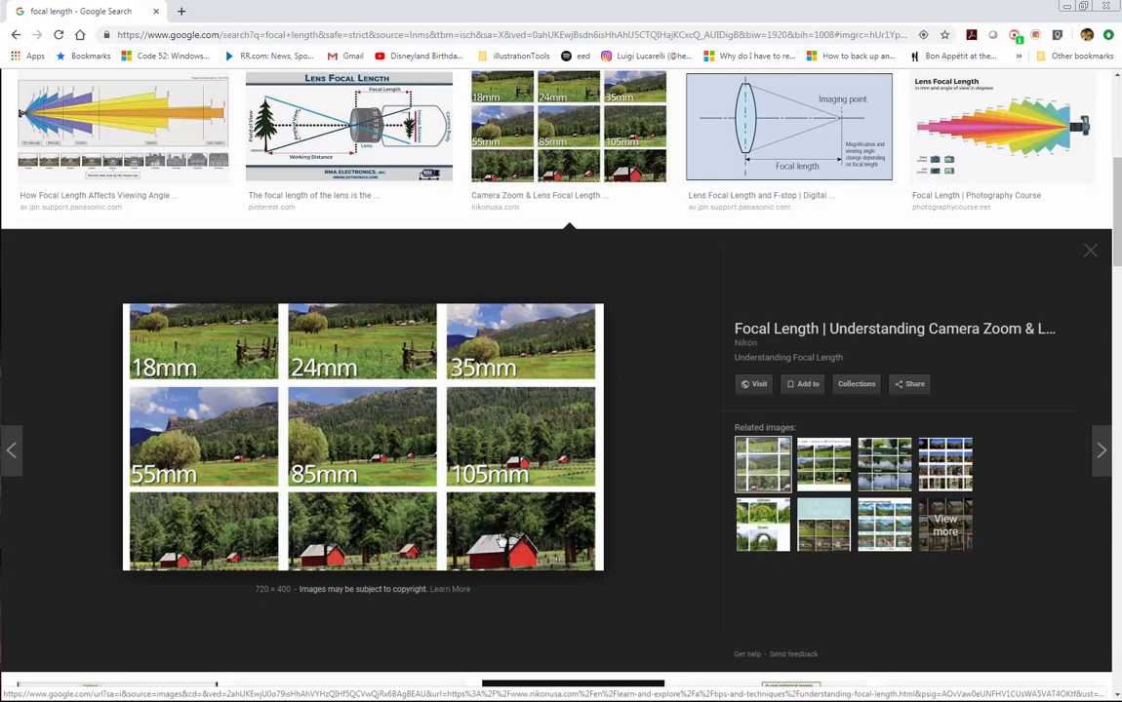
- Search Google Images for "focal length portrait" and examine how faces change across the focal length comparison photos
scroll(458, 527, "down", 1)
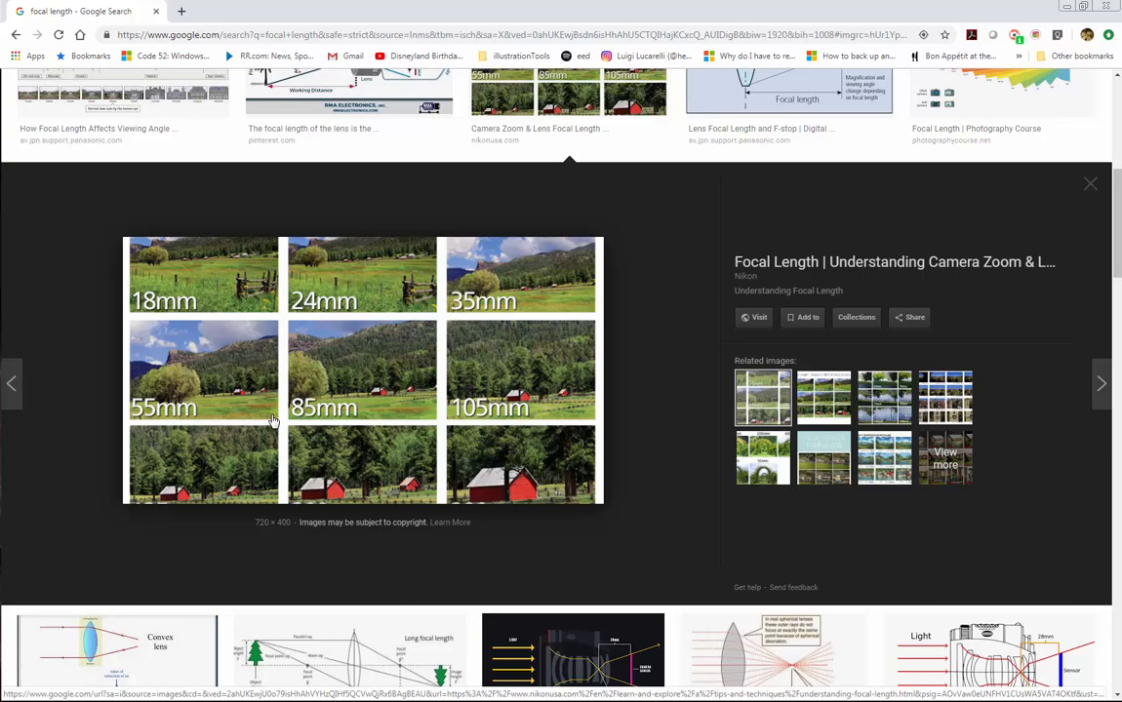
scroll(273, 422, "down", 3)
scroll(220, 350, "up", 10)
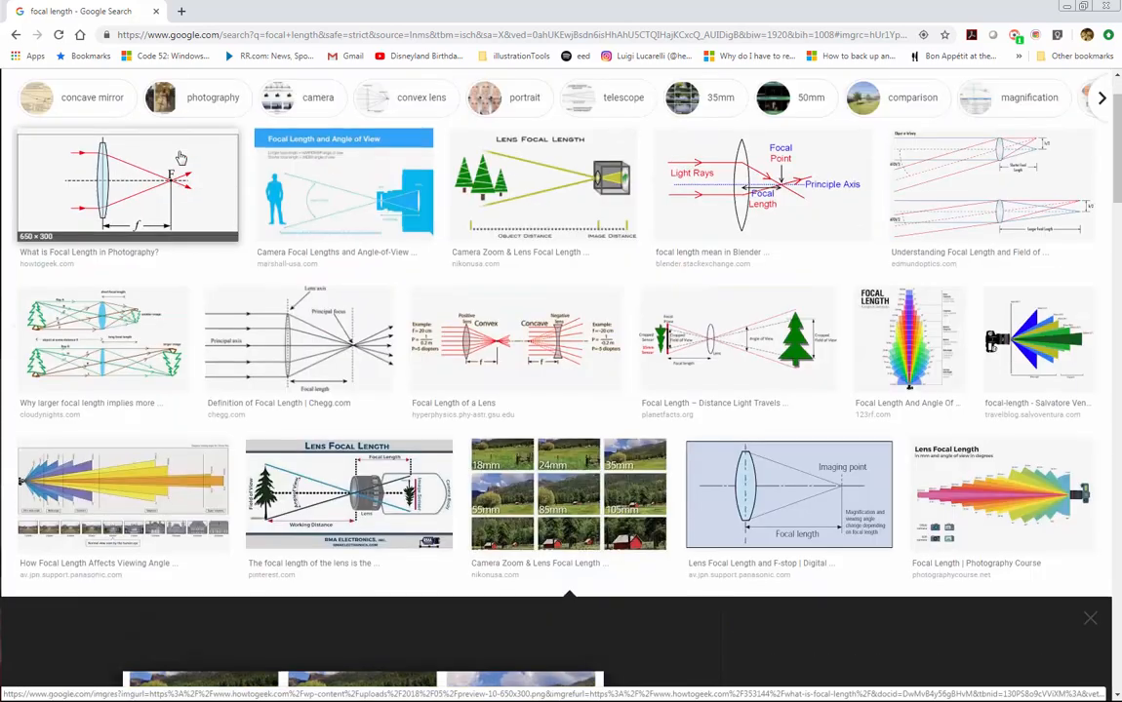
scroll(180, 158, "up", 1)
left_click(203, 95)
type("po")
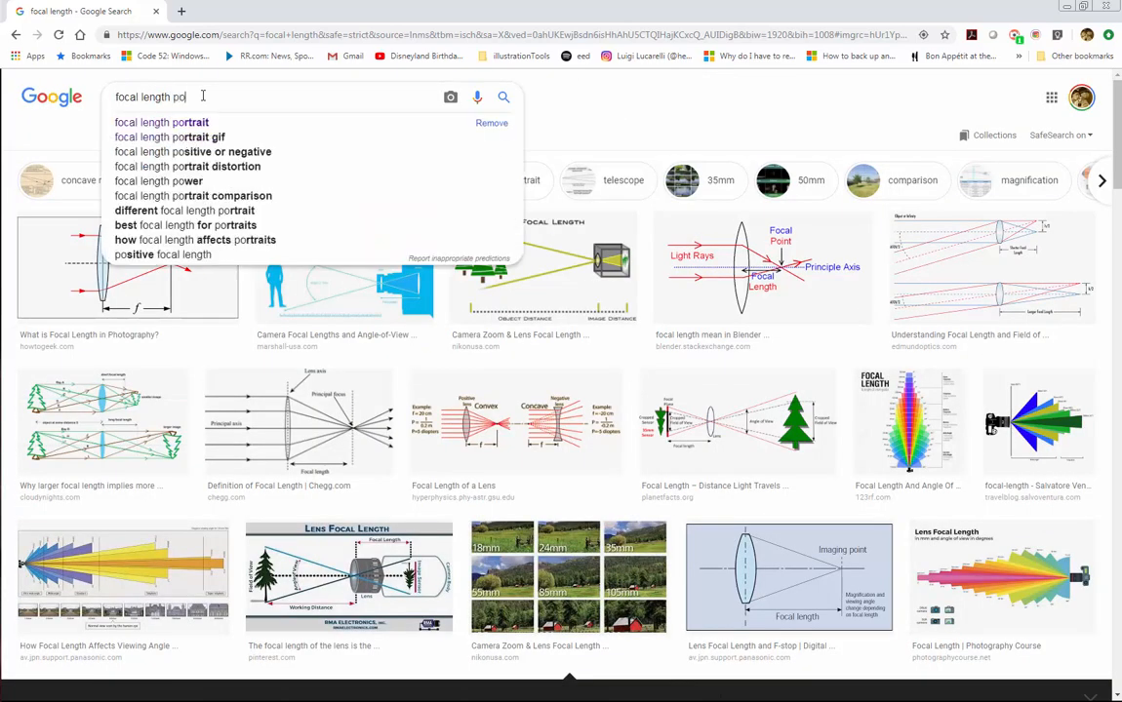
type("rtrait")
key("Return")
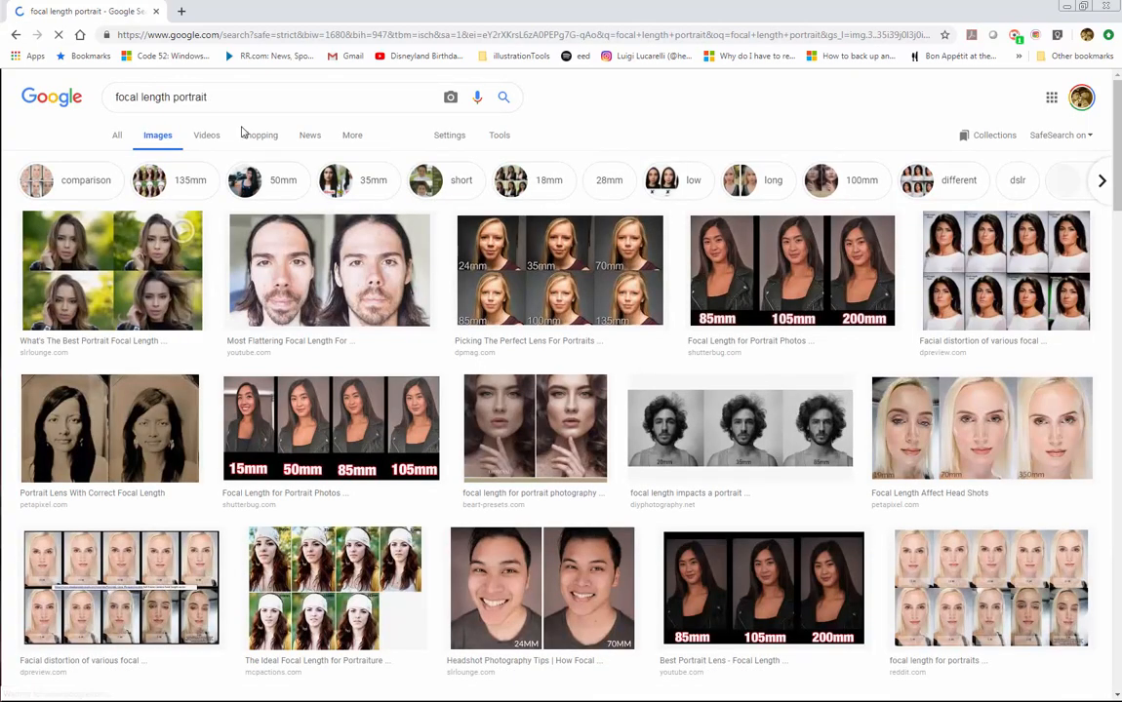
left_click(560, 273)
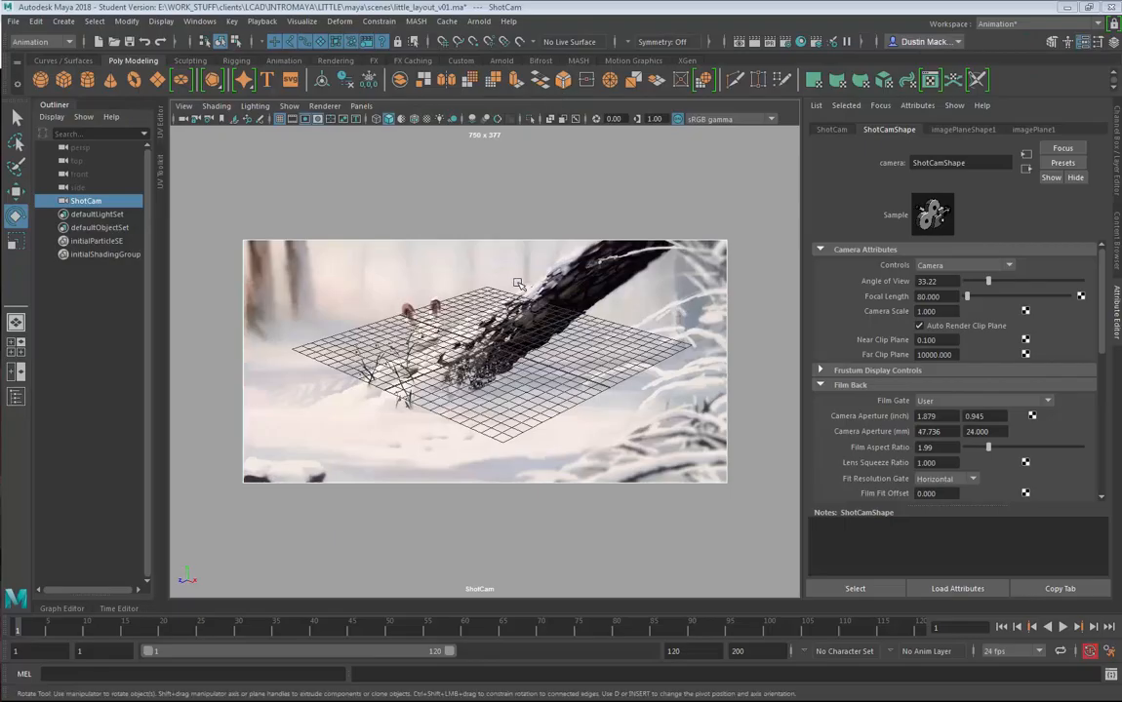
- Switch to Maya, orbit ShotCam to a low, front-facing view of the grid, and set its Focal Length to 100
left_click_drag(458, 271, 727, 401, "alt")
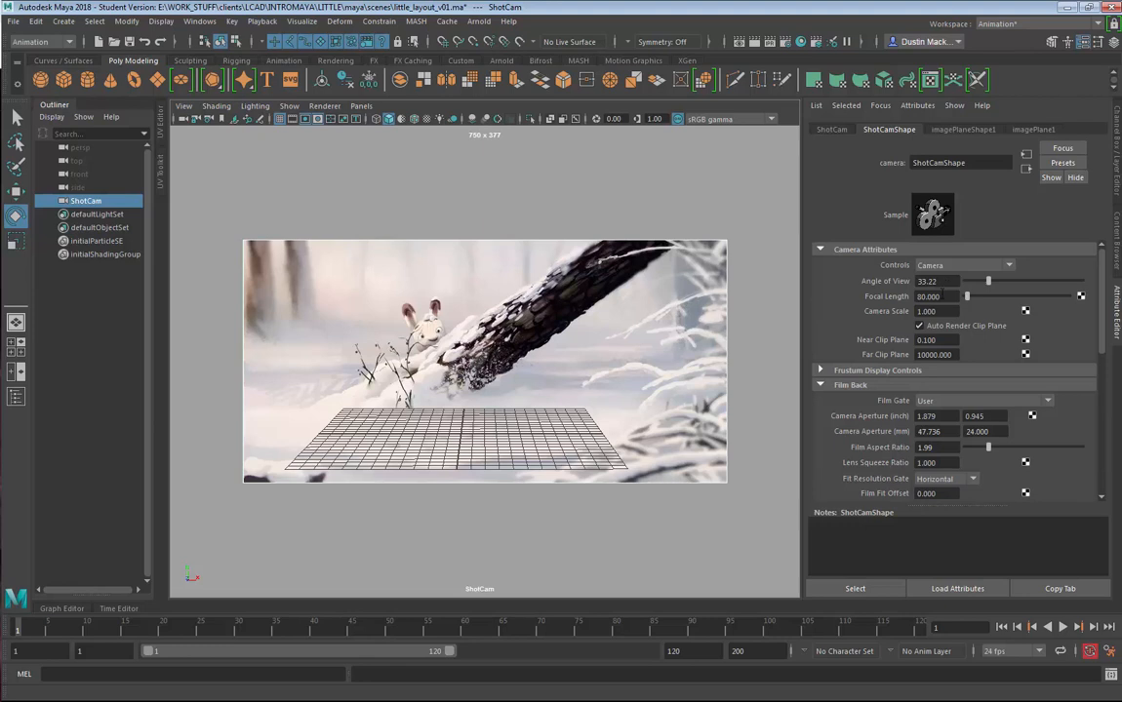
left_click(928, 296)
left_click_drag(948, 297, 826, 298)
type("100")
key("Return")
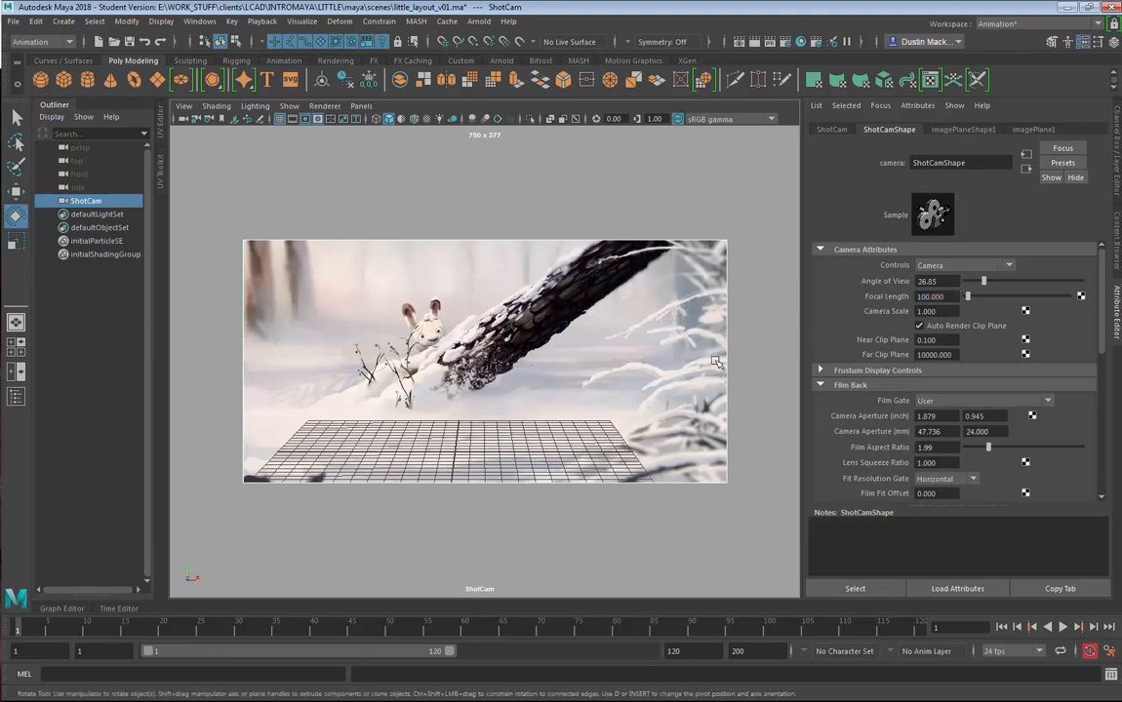
- Dolly, orbit and track ShotCam to lay the grid flat on the snowy ground just below the trunk
right_click_drag(639, 381, 563, 371, "alt")
middle_click_drag(563, 372, 575, 357, "alt")
left_click_drag(575, 357, 555, 365, "alt")
middle_click_drag(555, 365, 583, 377, "alt")
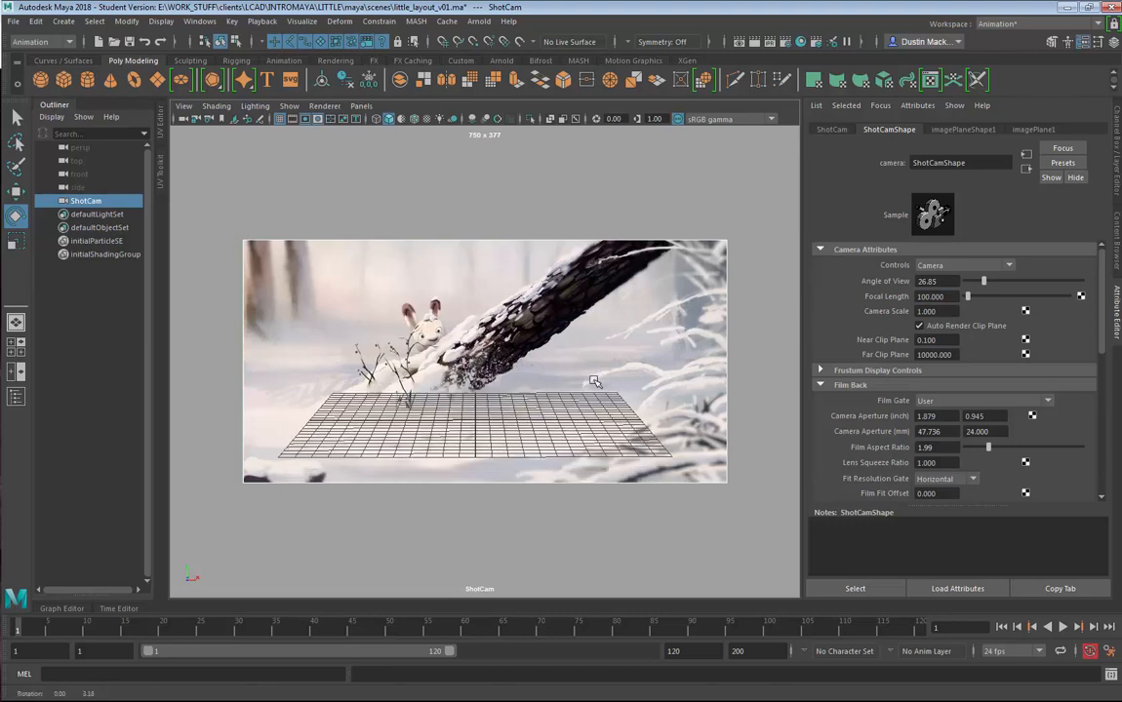
left_click_drag(583, 377, 582, 367, "alt")
middle_click_drag(579, 373, 586, 374, "alt")
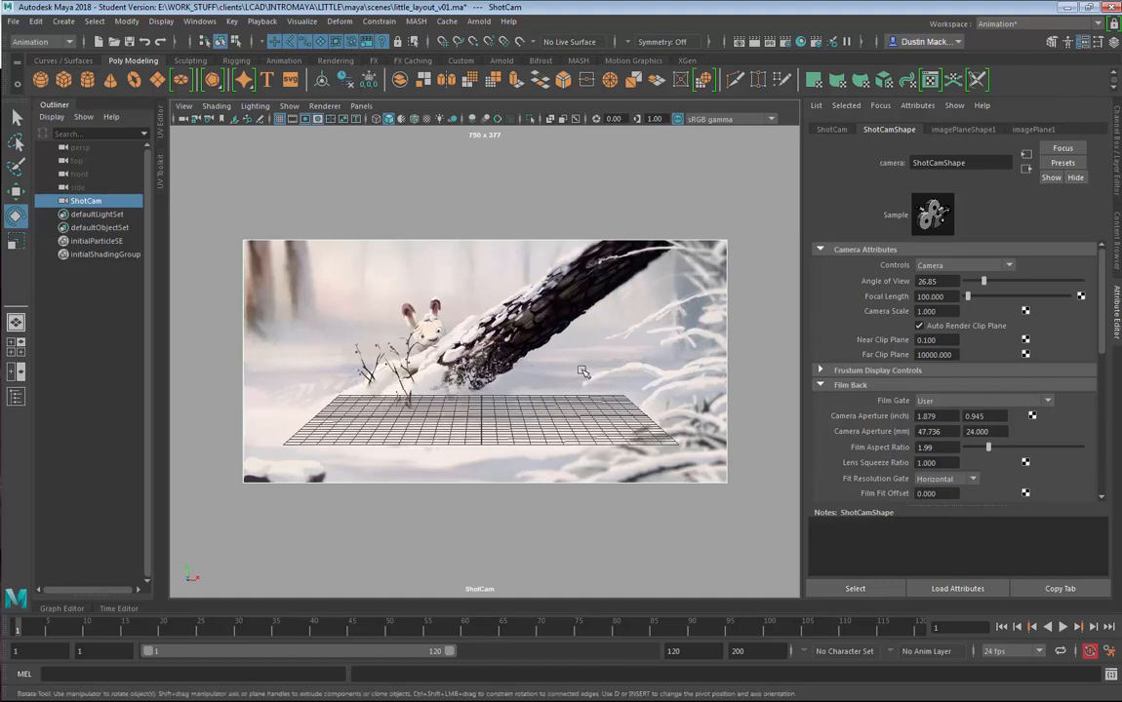
key("e")
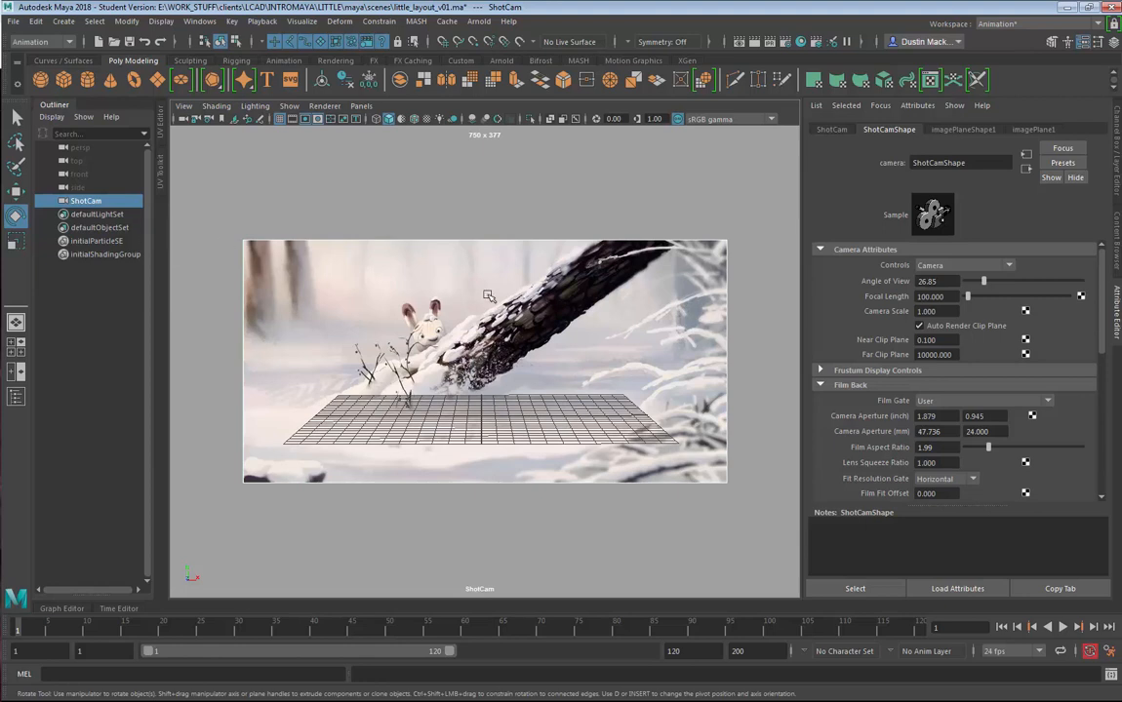
right_click_drag(576, 356, 539, 369, "alt")
- Switch to the persp view and examine ShotCam and its image plane from the side
key("space")
left_click_drag(539, 368, 623, 392)
right_click_drag(624, 392, 502, 375, "alt")
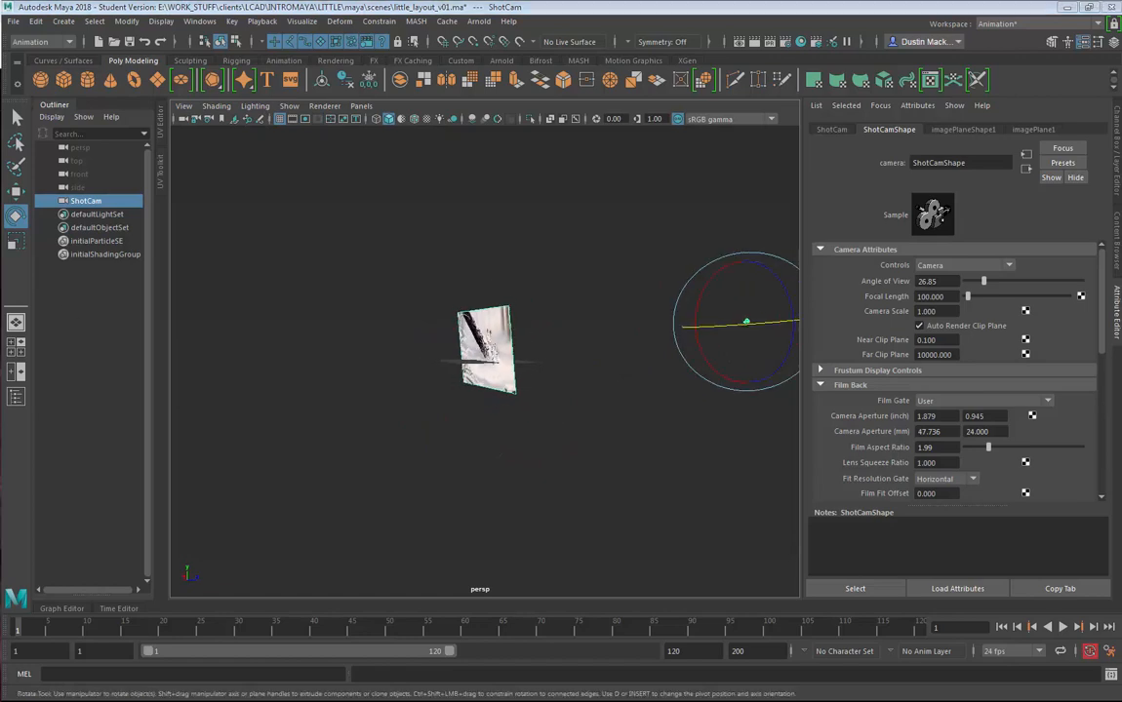
left_click_drag(467, 384, 573, 368, "alt")
left_click_drag(453, 366, 401, 327, "alt")
- Try to reposition the image plane with the Move tool, undoing each attempted move
left_click(404, 343)
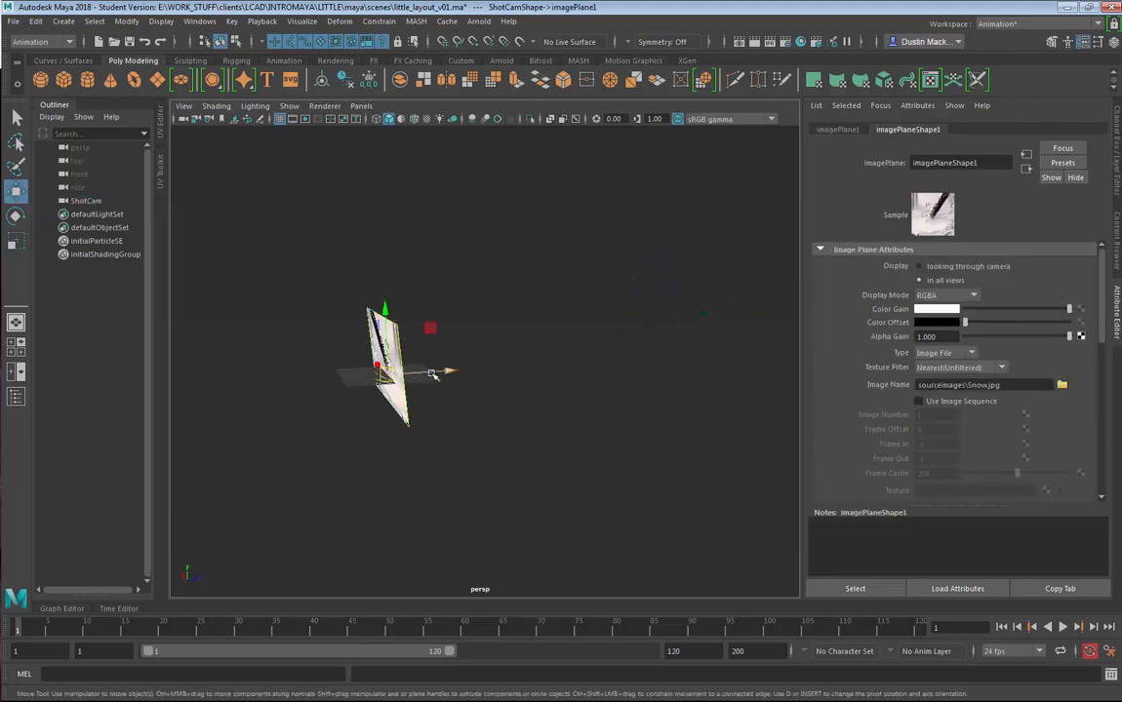
key("w")
left_click_drag(440, 378, 244, 400)
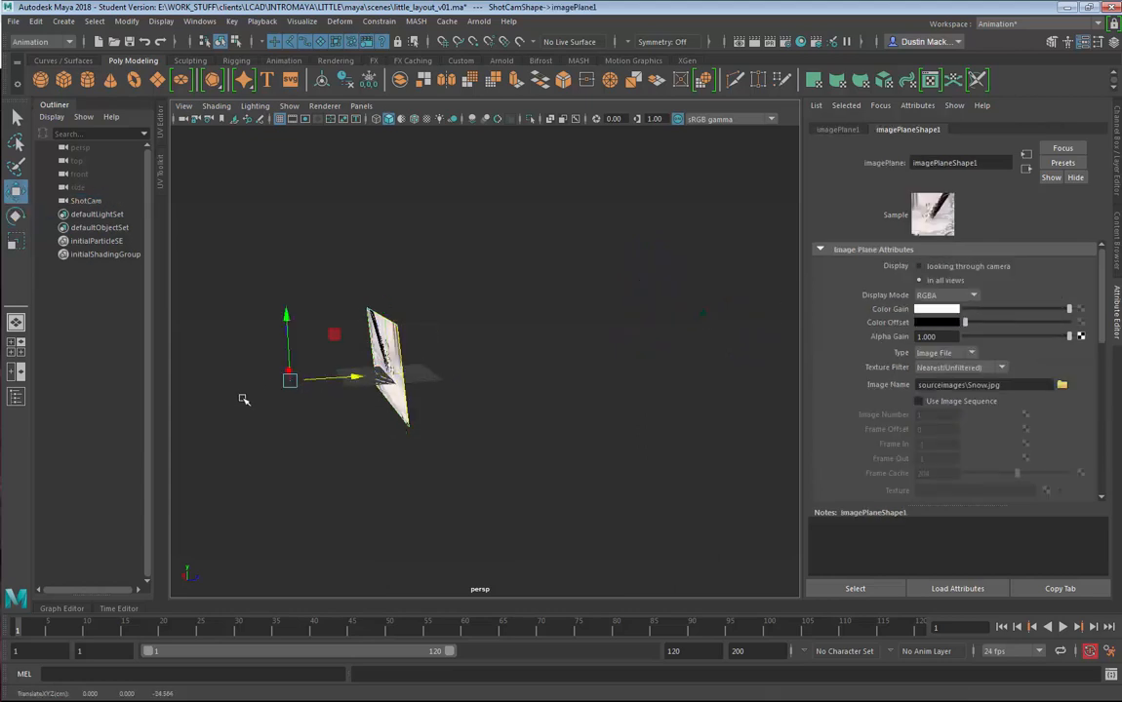
key("ctrl+z")
left_click_drag(609, 441, 659, 446, "alt")
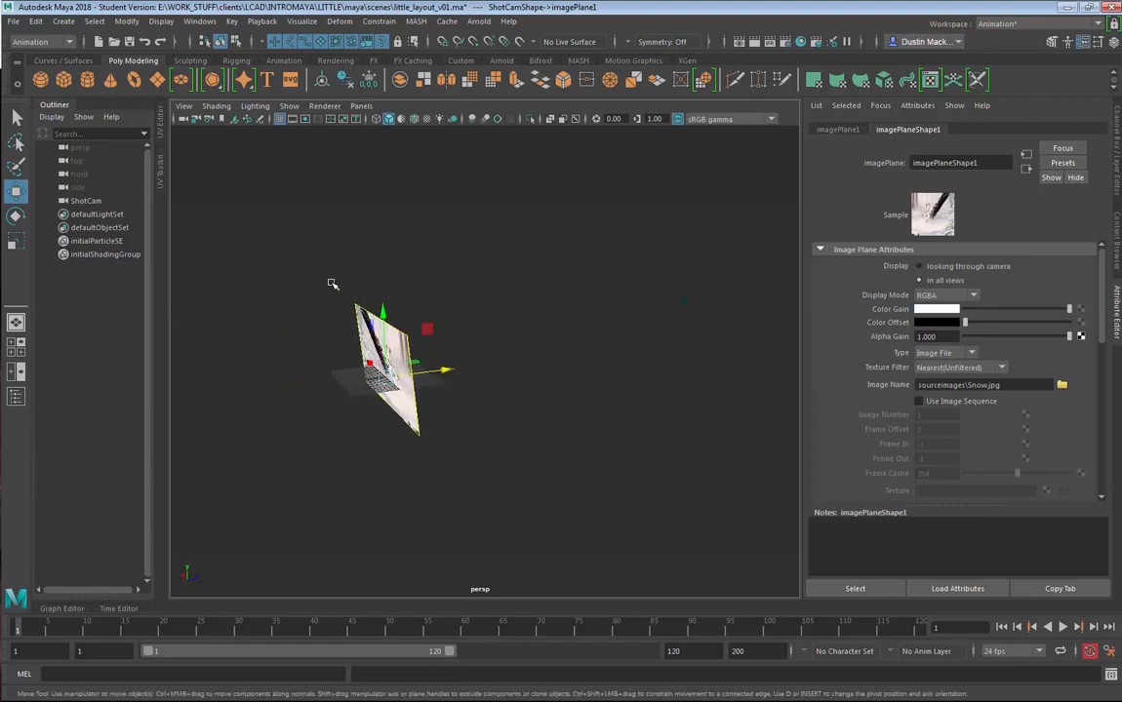
left_click_drag(384, 376, 483, 352)
key("ctrl+z")
left_click_drag(531, 428, 471, 428, "alt")
left_click(480, 241)
left_click(421, 335)
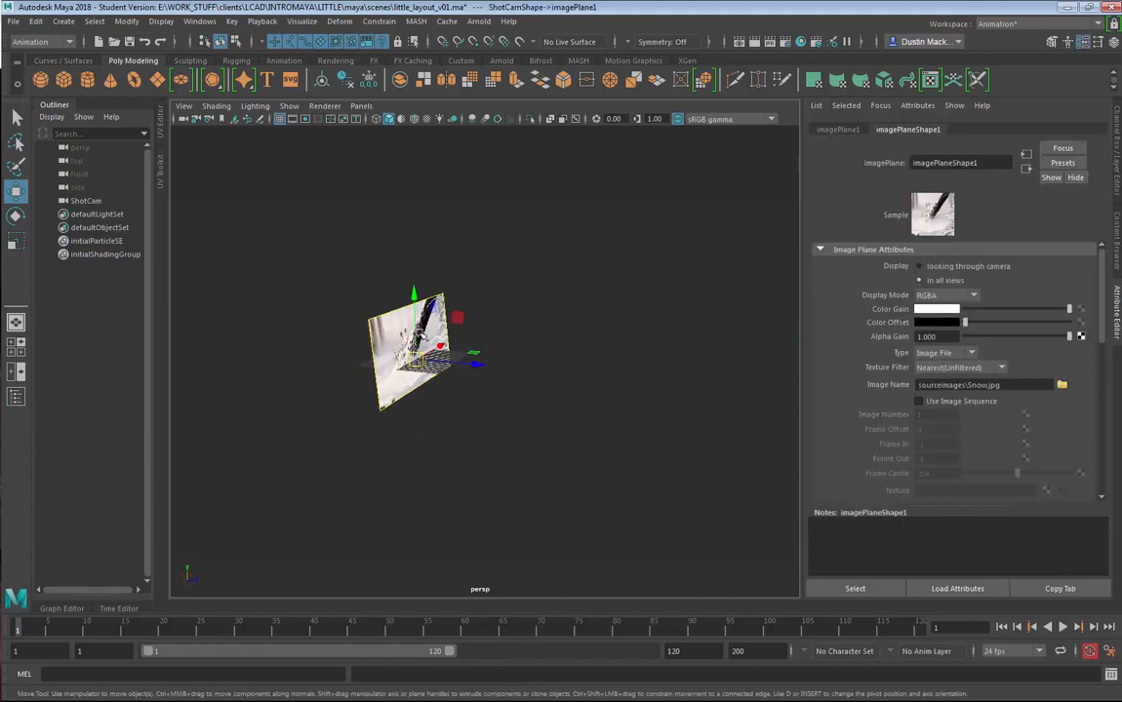
left_click_drag(421, 336, 479, 280)
key("ctrl+z")
left_click_drag(672, 434, 790, 370, "alt")
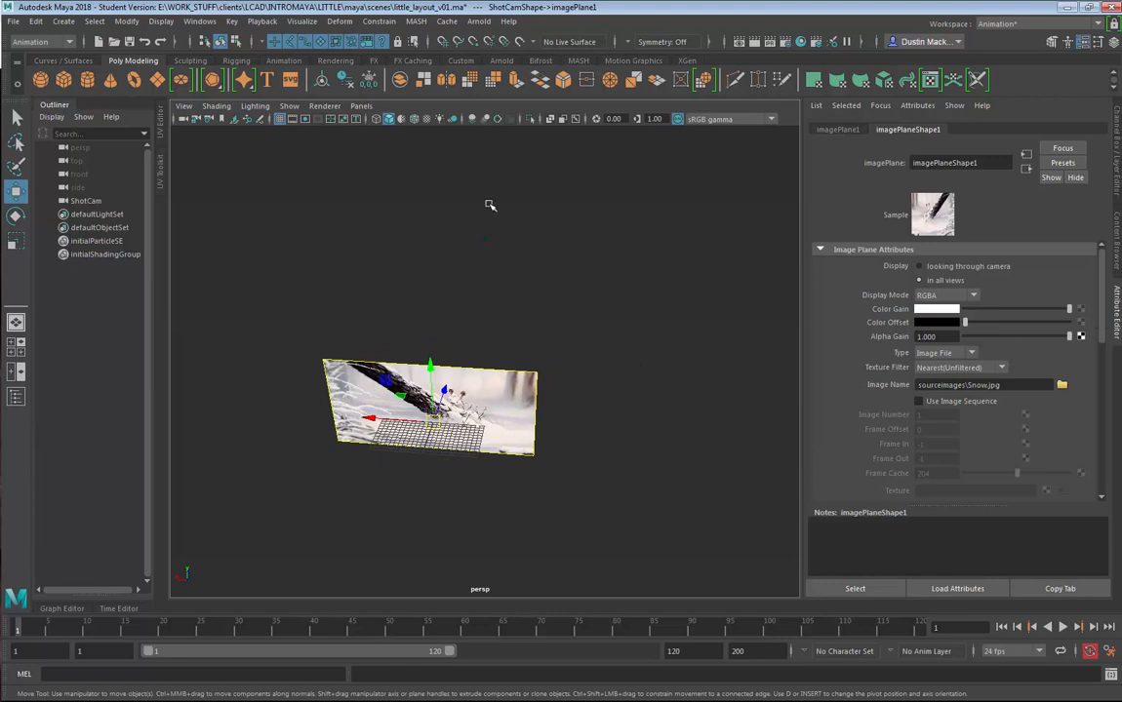
- Select ShotCam in the scene and set its image plane's placement Depth to 500
left_click(485, 238)
scroll(998, 358, "down", 1)
scroll(998, 357, "up", 1)
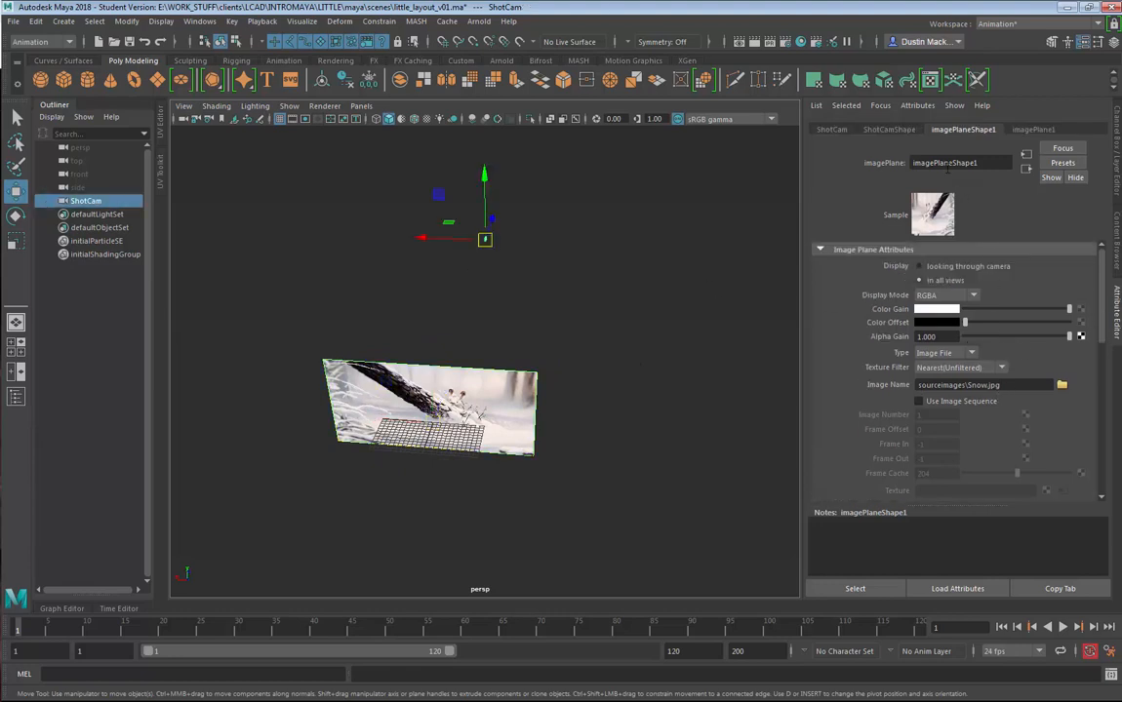
scroll(1021, 361, "down", 6)
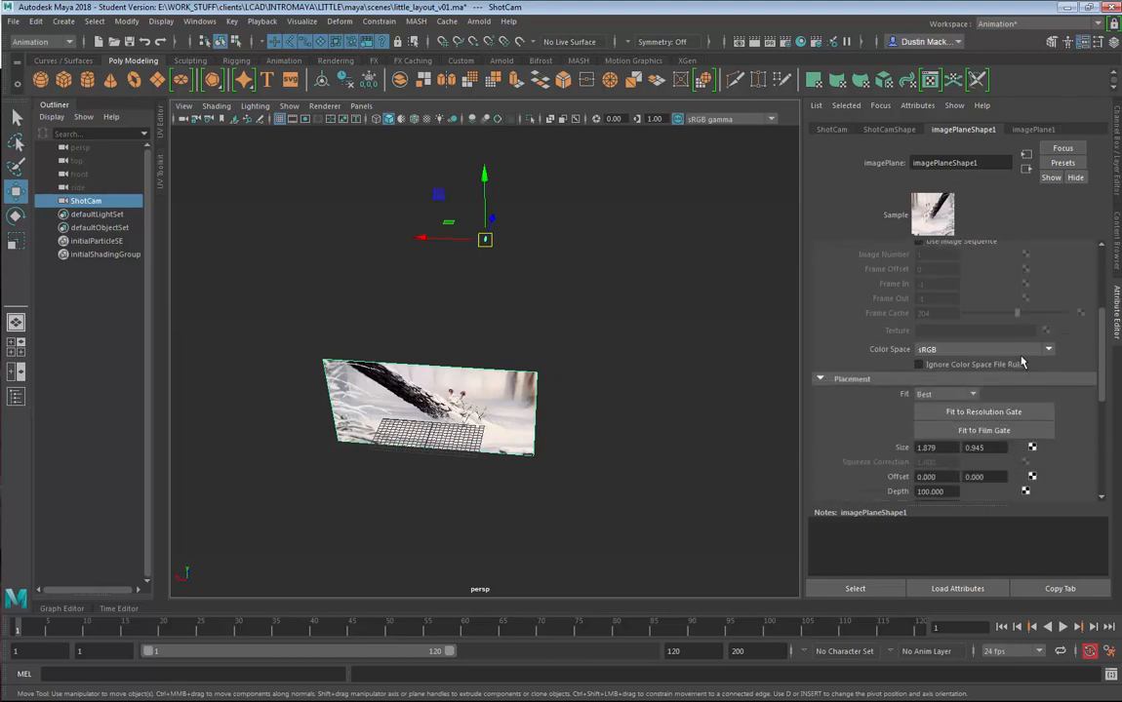
scroll(1024, 368, "up", 1)
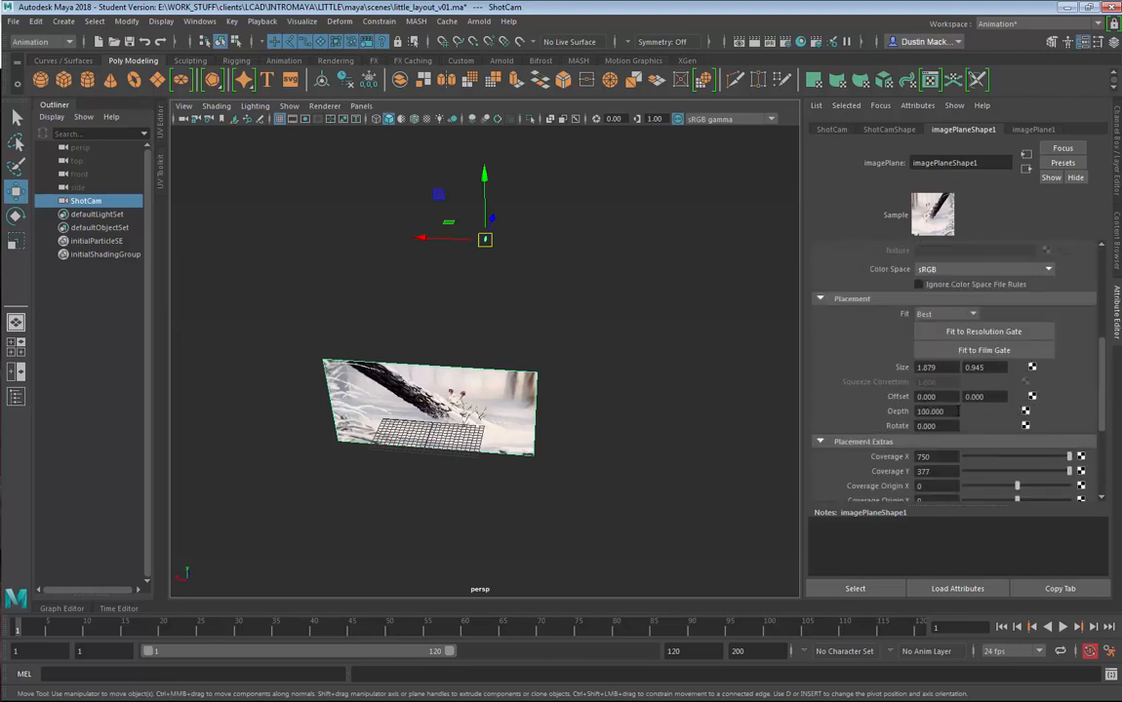
left_click_drag(958, 412, 873, 415)
type("500")
key("Return")
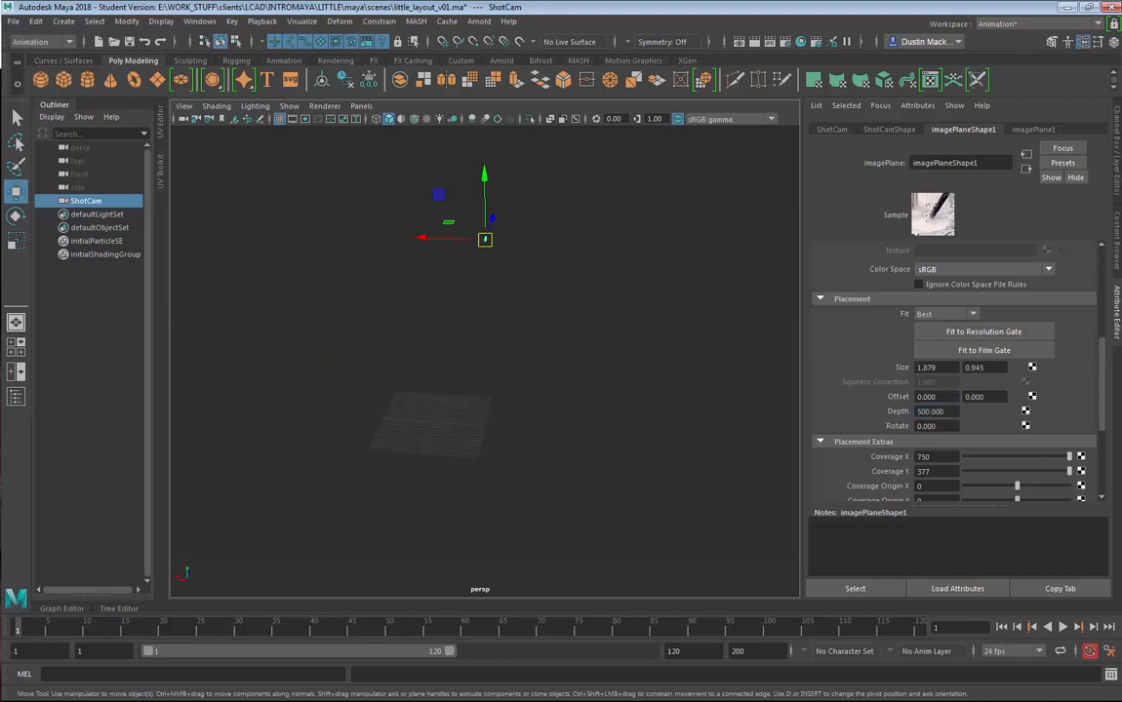
- Examine the repositioned image plane from behind the camera, through ShotCam, and again in the persp view
left_click_drag(722, 477, 432, 463, "alt")
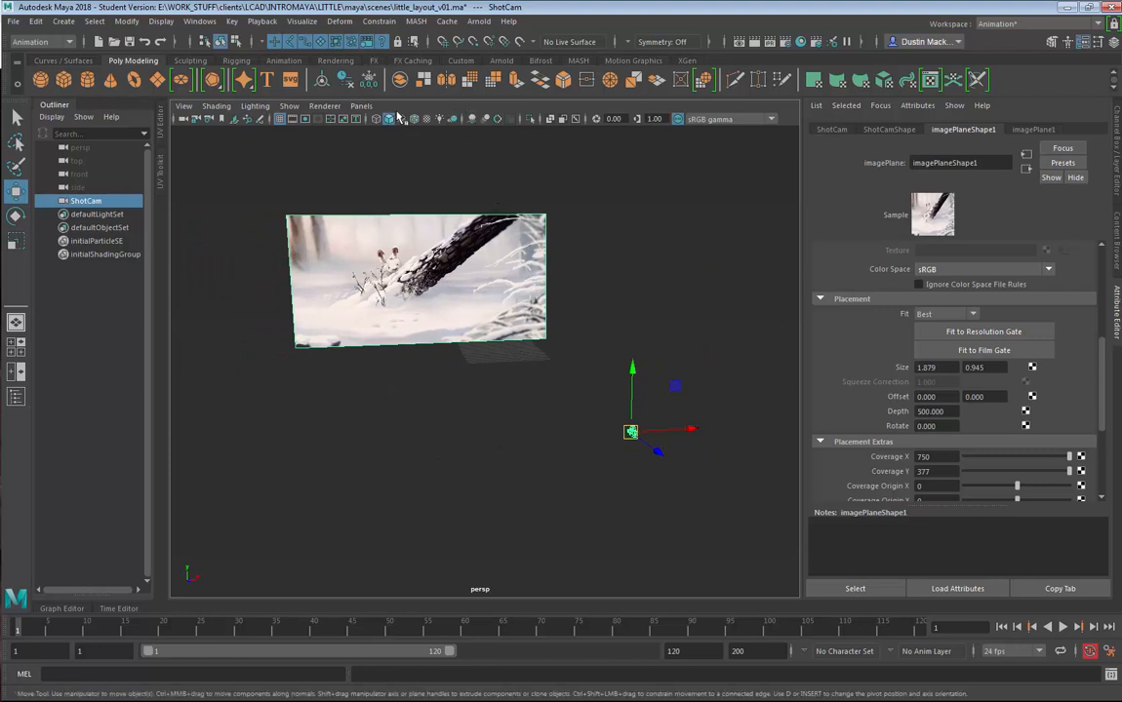
left_click(361, 105)
mouse_move(459, 119)
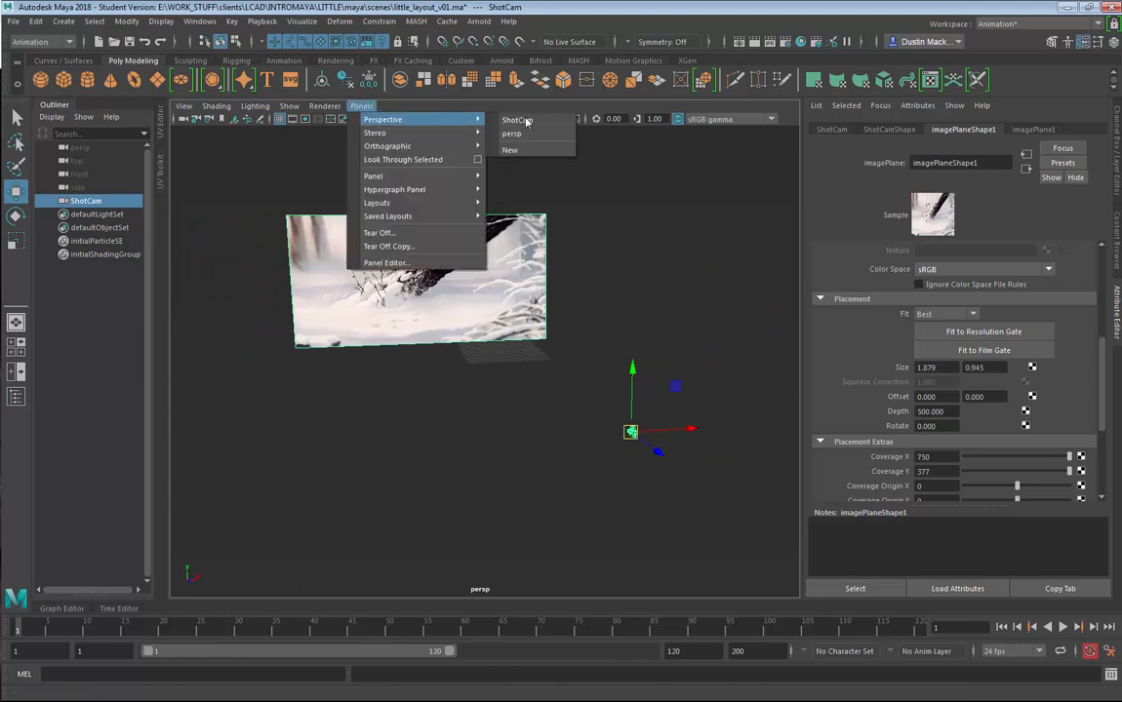
left_click(525, 119)
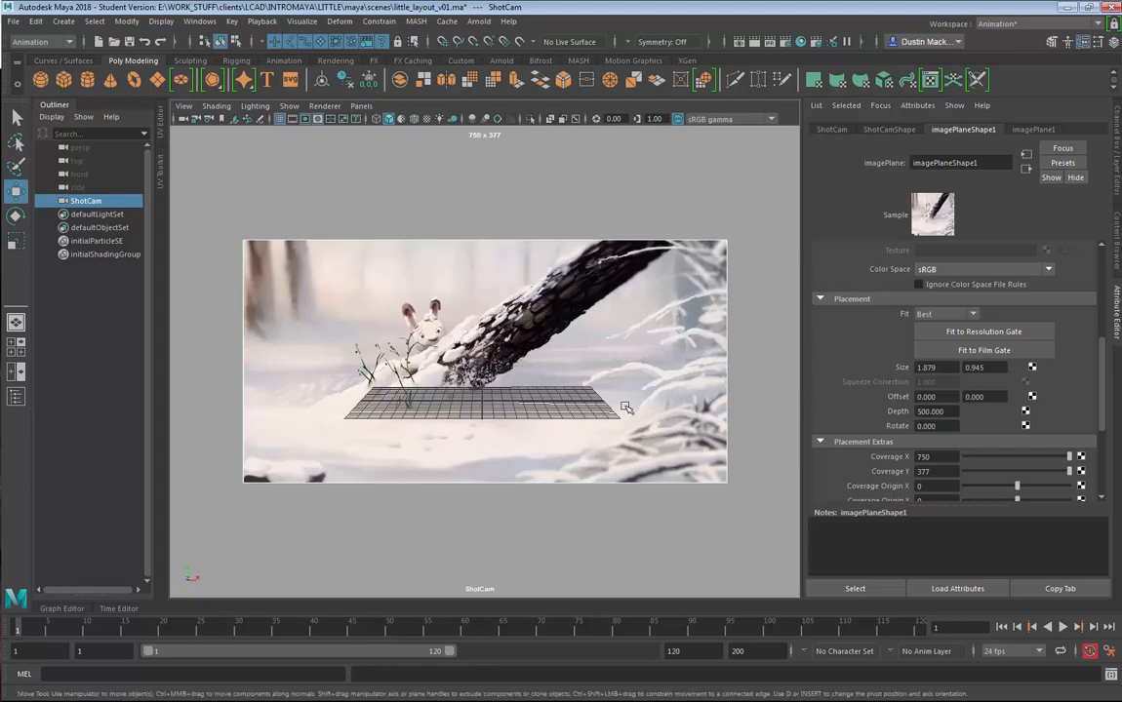
key("space")
left_click_drag(627, 405, 591, 366)
key("space")
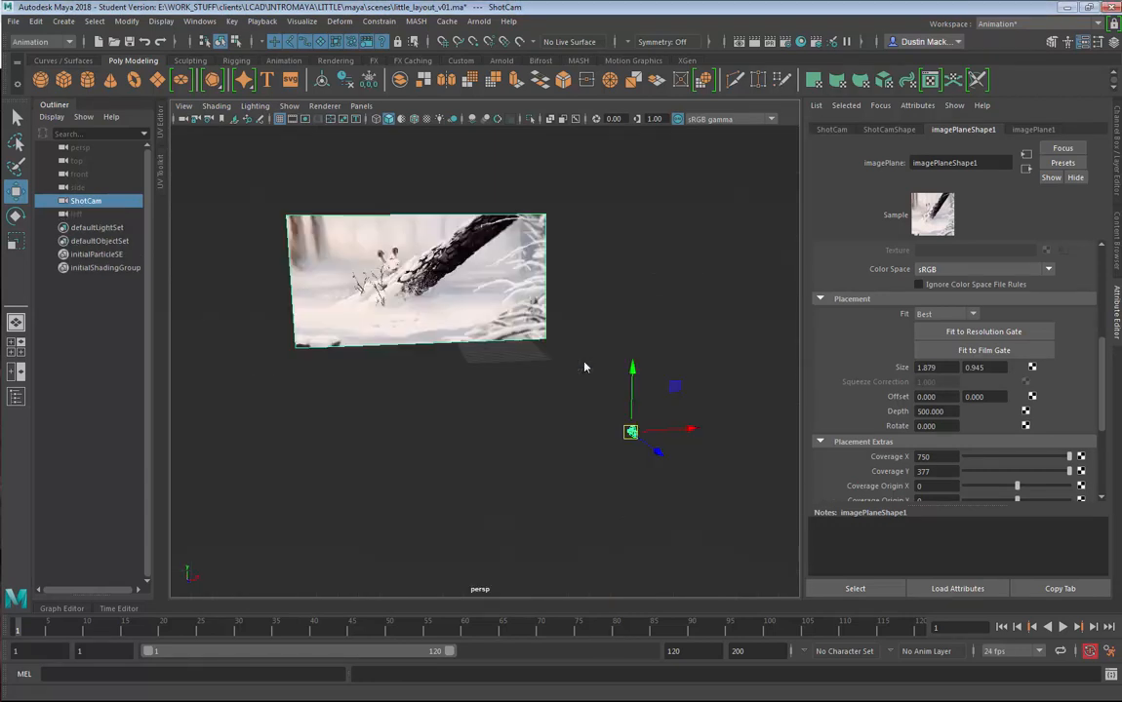
- Look through ShotCam, then dolly in and orbit it so the grid spans the snowy ground across the image
left_click(360, 105)
mouse_move(414, 117)
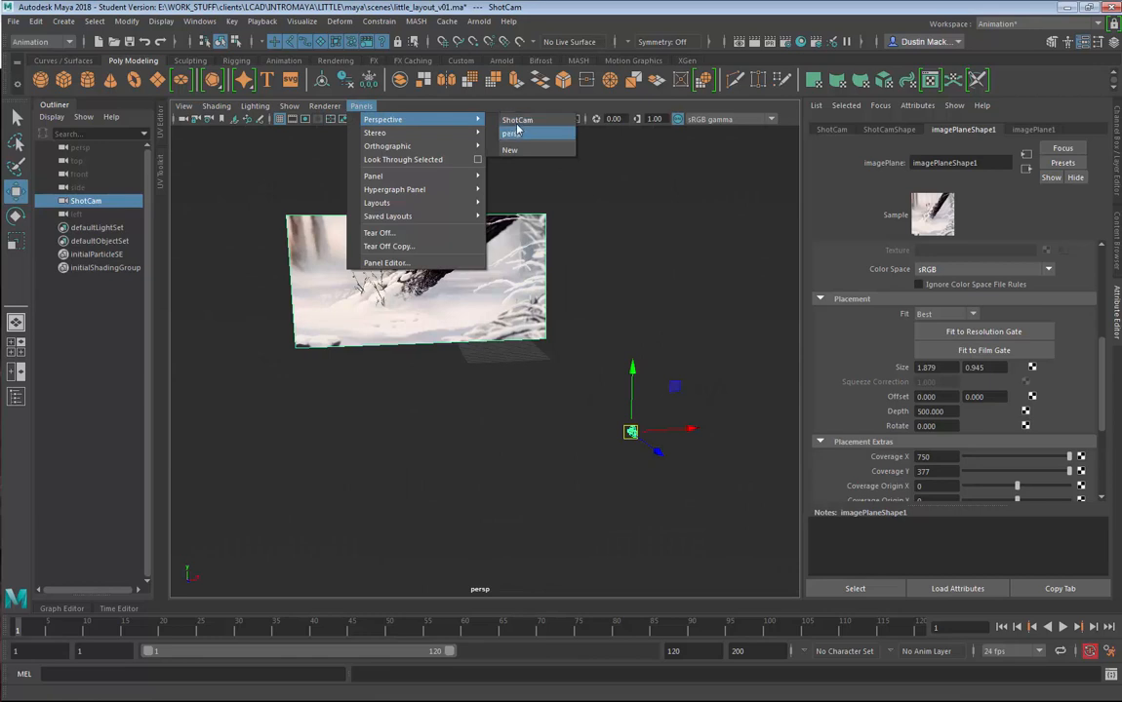
left_click(503, 116)
right_click_drag(625, 420, 730, 425, "alt")
left_click_drag(730, 425, 609, 374, "alt")
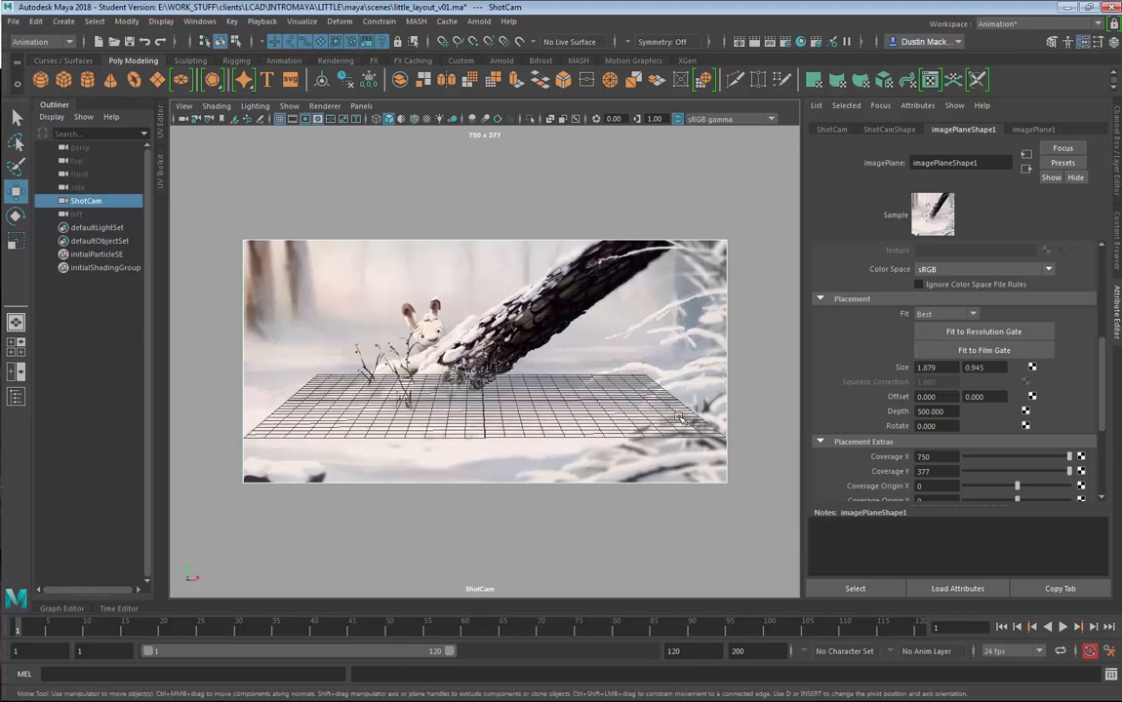
- Return to the persp view, select the image plane, and set its placement Depth to 20
key("space")
left_click_drag(552, 432, 539, 390)
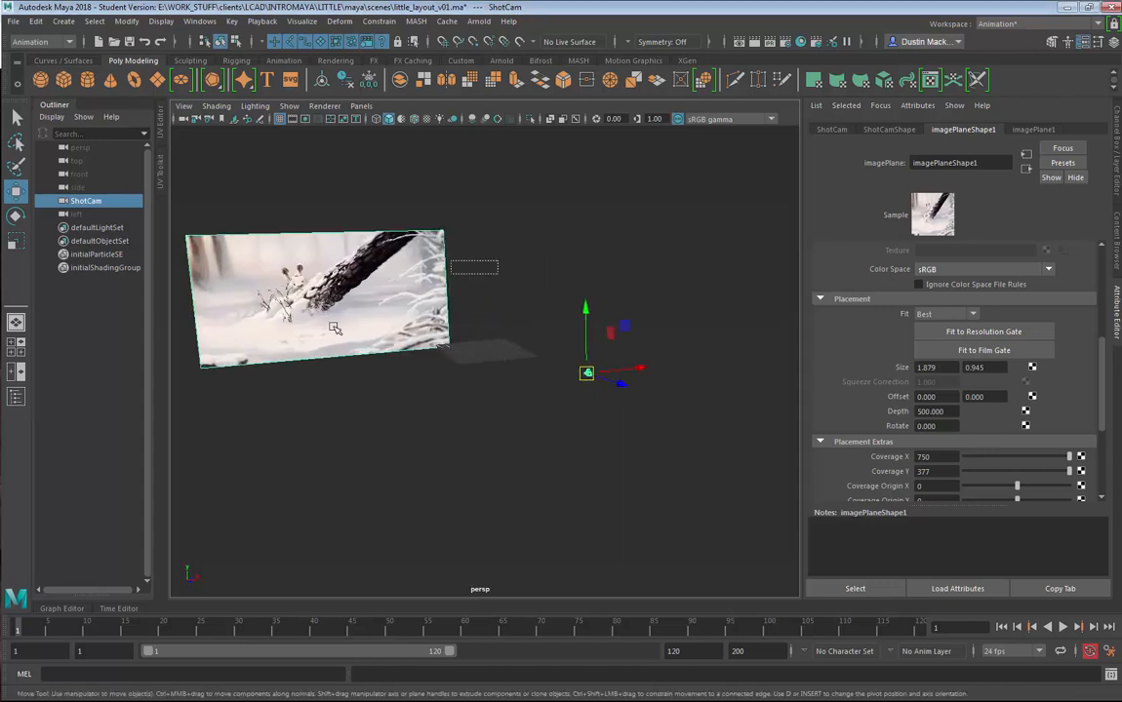
left_click(498, 350)
double_click(932, 411)
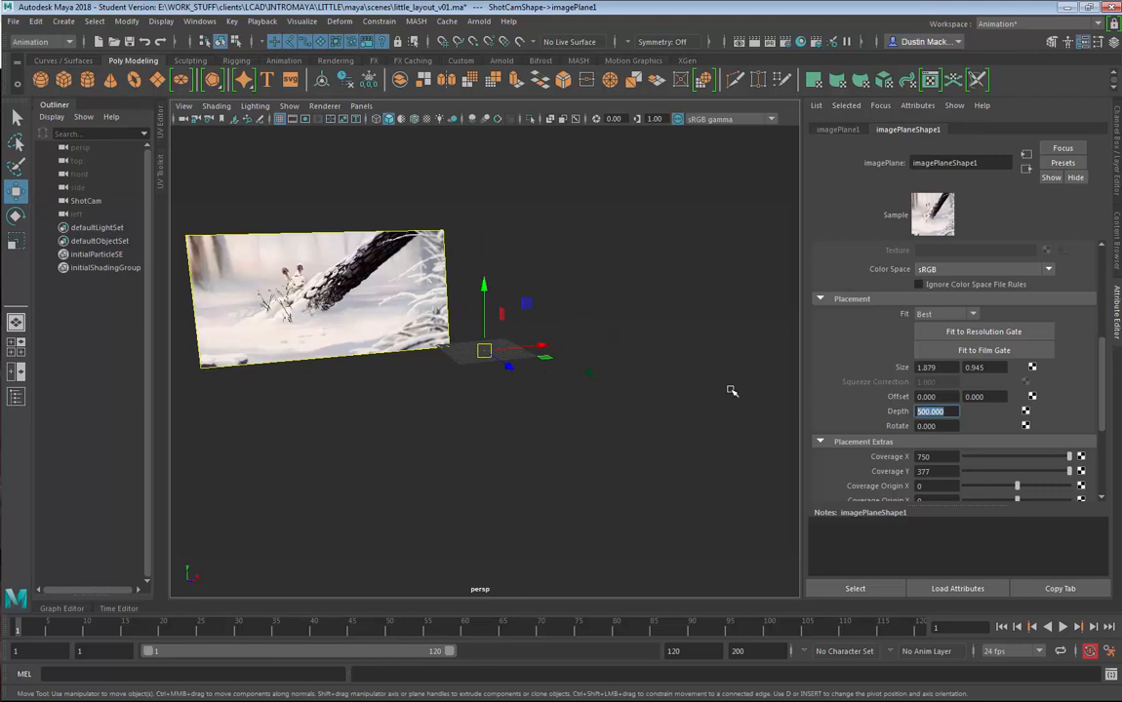
type("20")
key("Return")
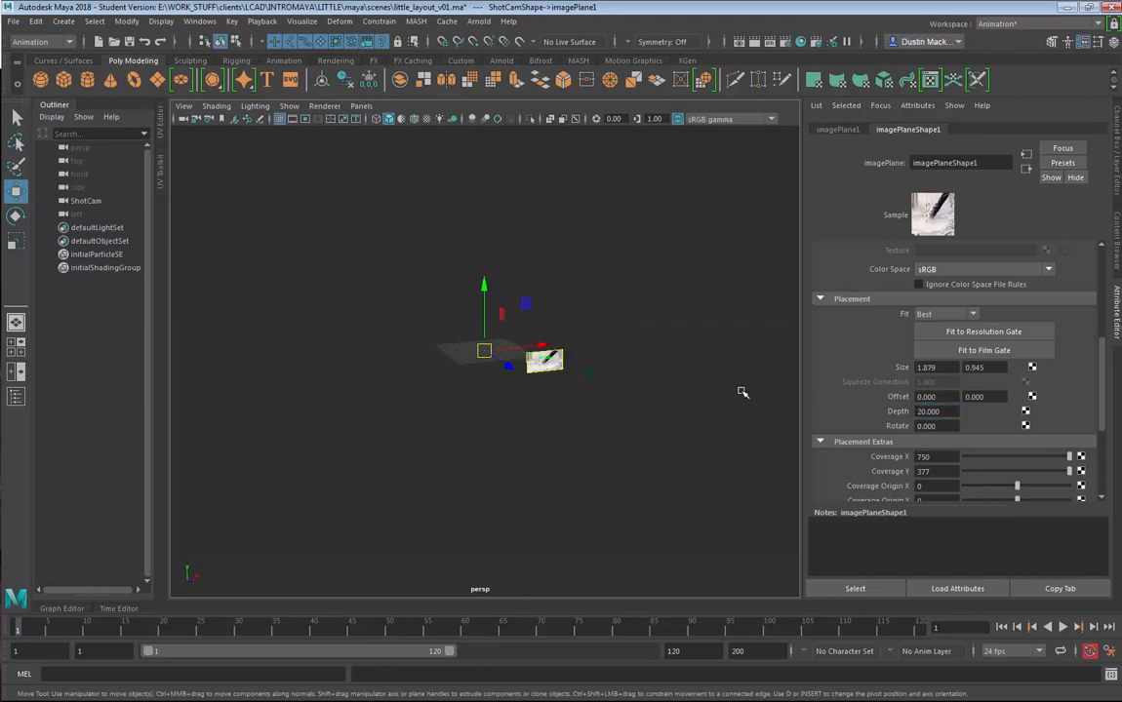
- Orbit around the image plane in front of the grid and look through ShotCam to check the result
left_click_drag(742, 392, 582, 386, "alt")
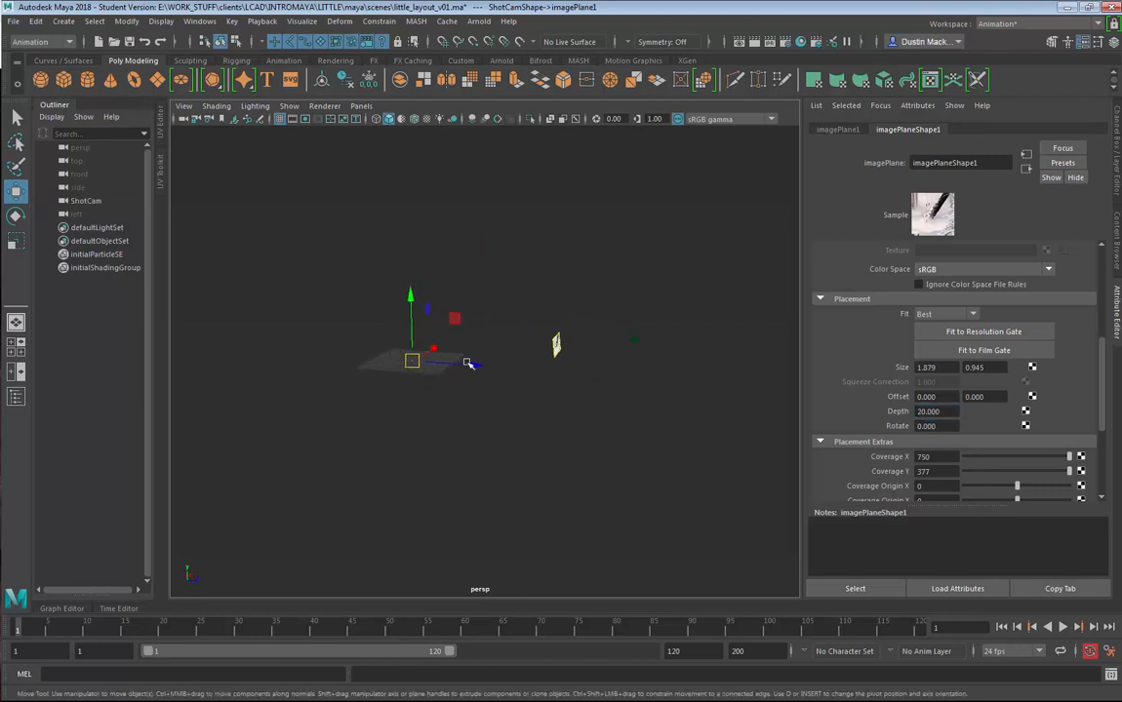
left_click(360, 105)
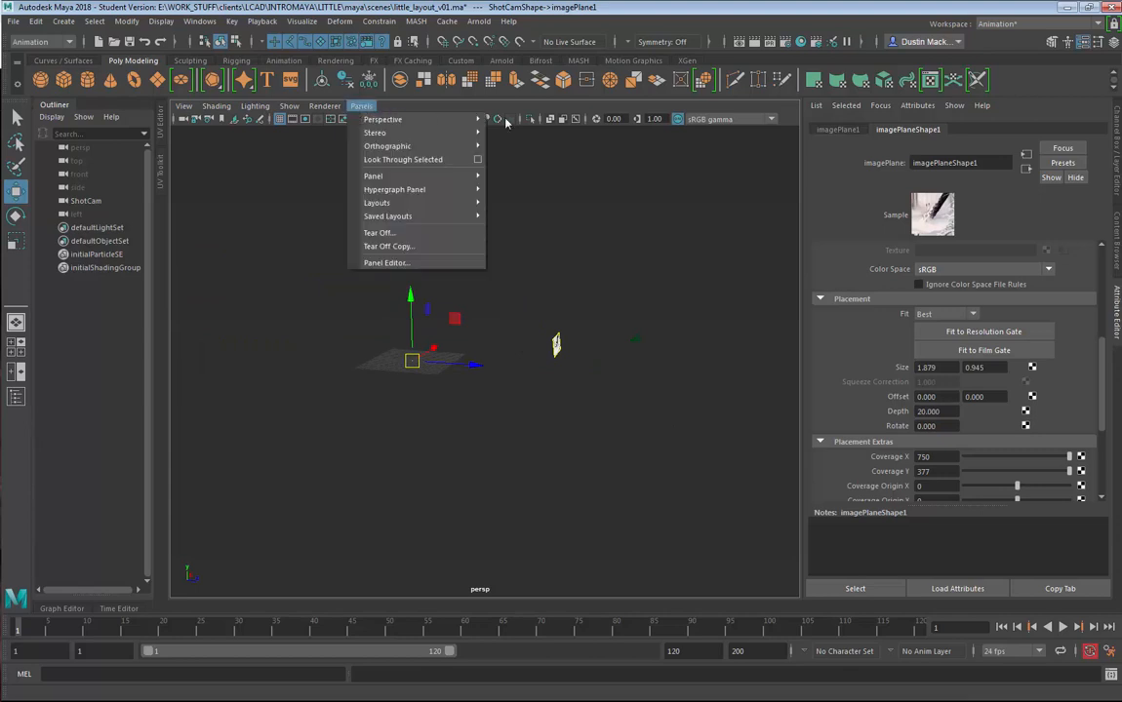
mouse_move(390, 119)
left_click(514, 120)
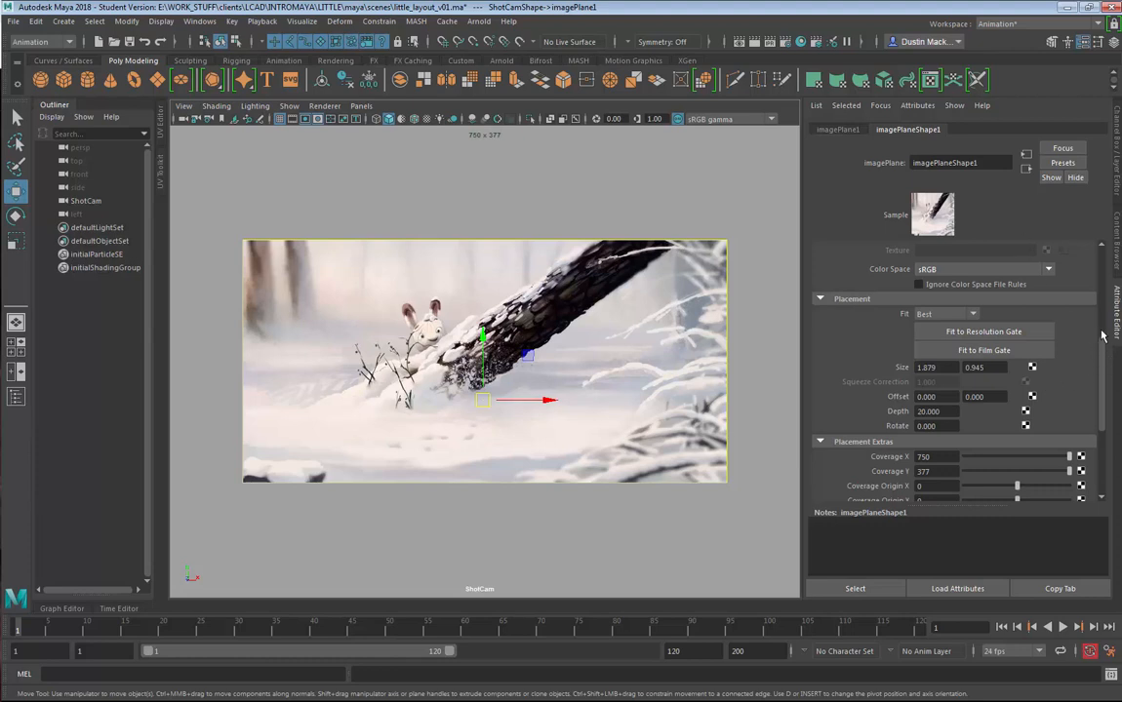
- Lower the image plane's Color Gain, raise its Color Offset, and reduce its Alpha Gain to about 0.071
left_click_drag(1102, 336, 1102, 249)
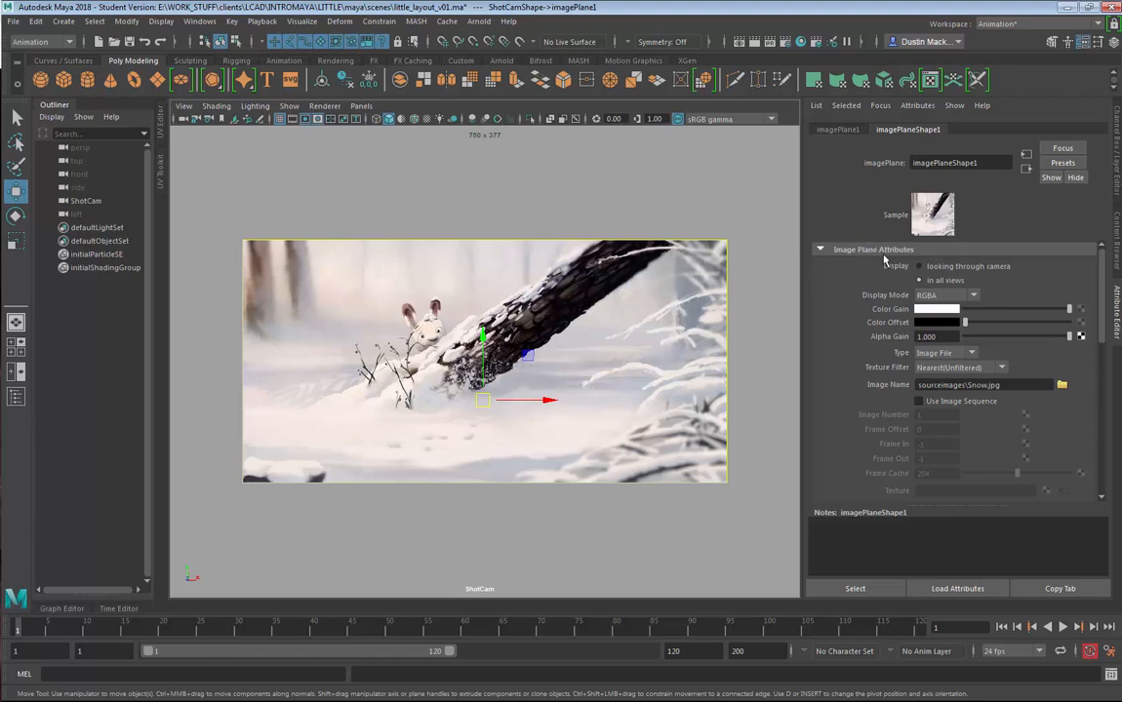
left_click_drag(1070, 312, 987, 322)
left_click(981, 322)
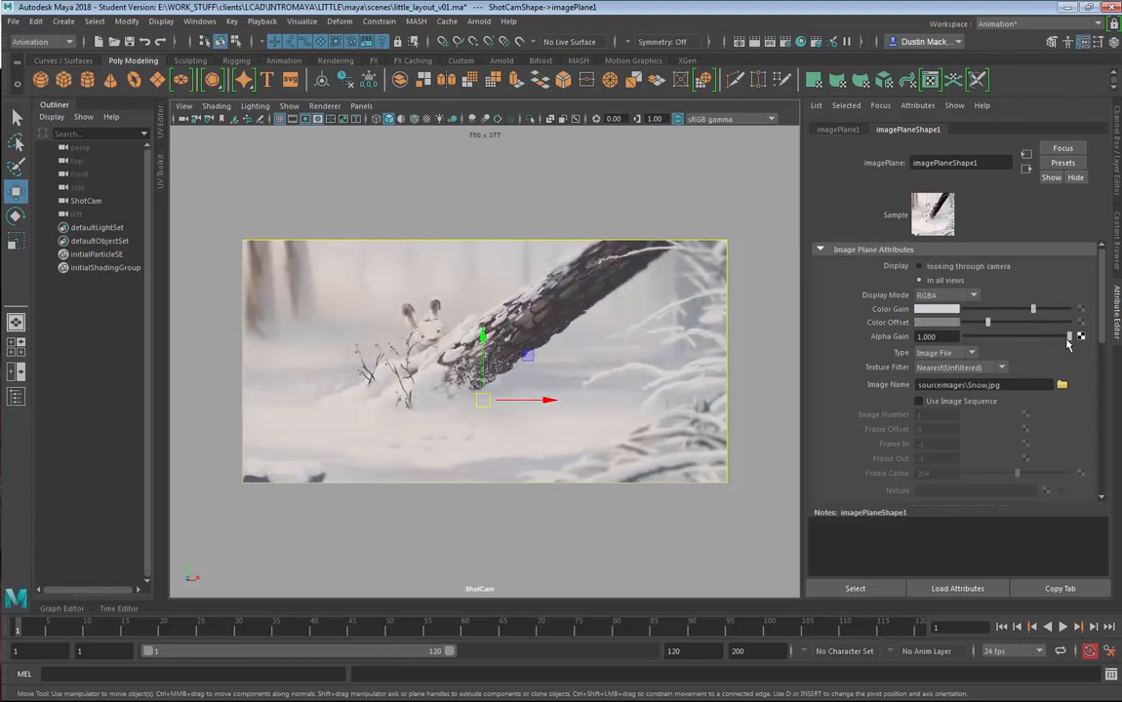
left_click_drag(1070, 336, 1013, 345)
left_click_drag(993, 343, 971, 343)
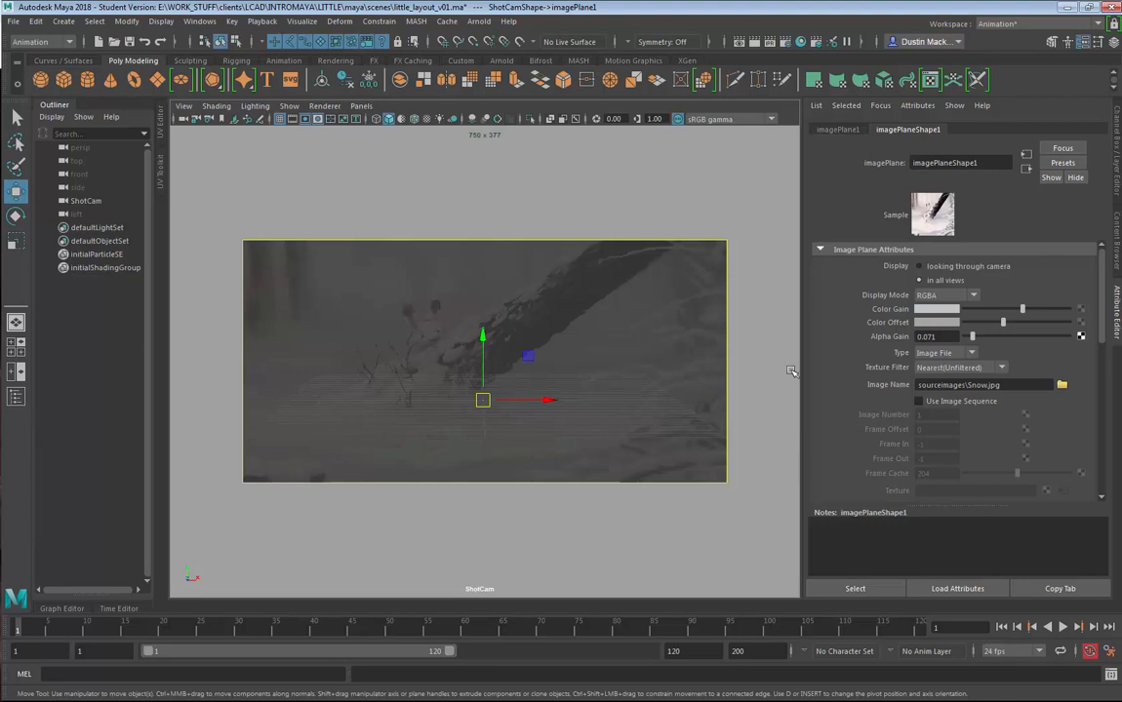
- Raise the image plane's Alpha Gain to about 0.117 and set a key on it at frame 1
left_click_drag(972, 338, 982, 338)
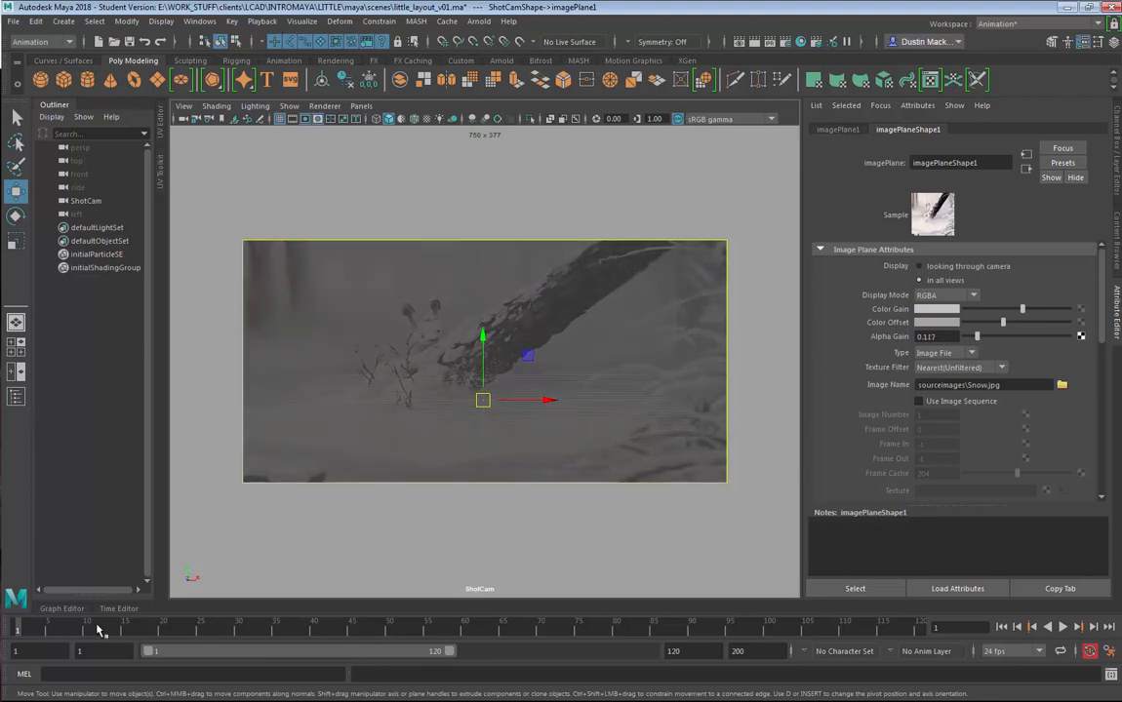
right_click(886, 341)
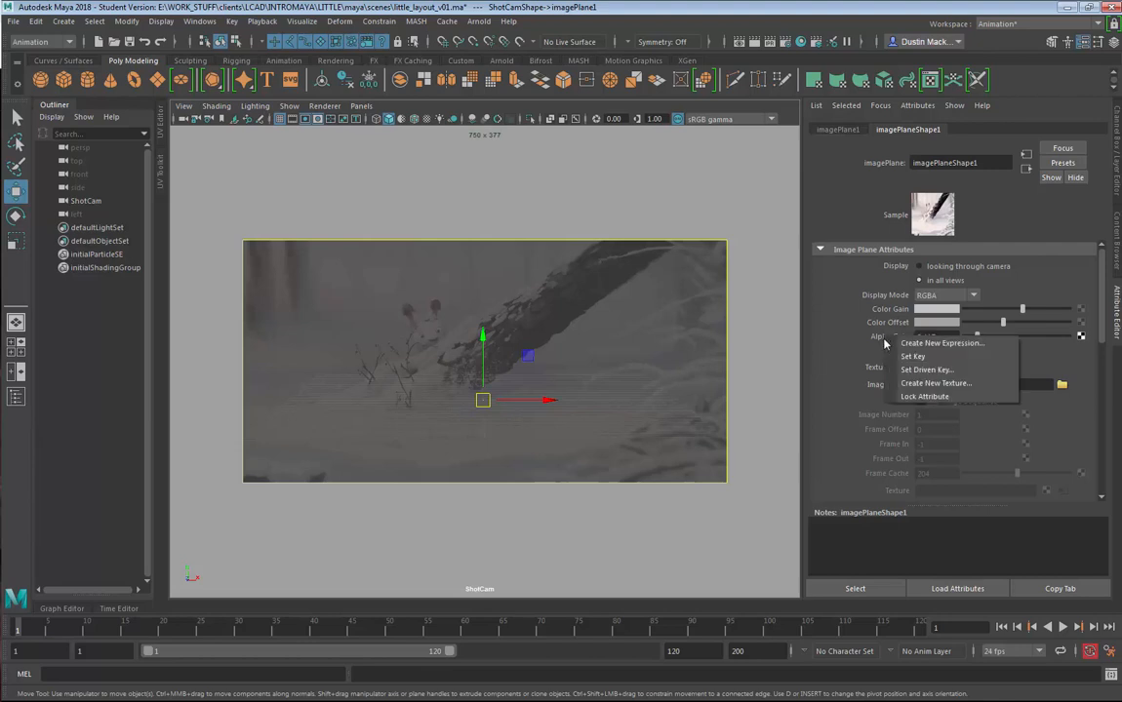
left_click(913, 356)
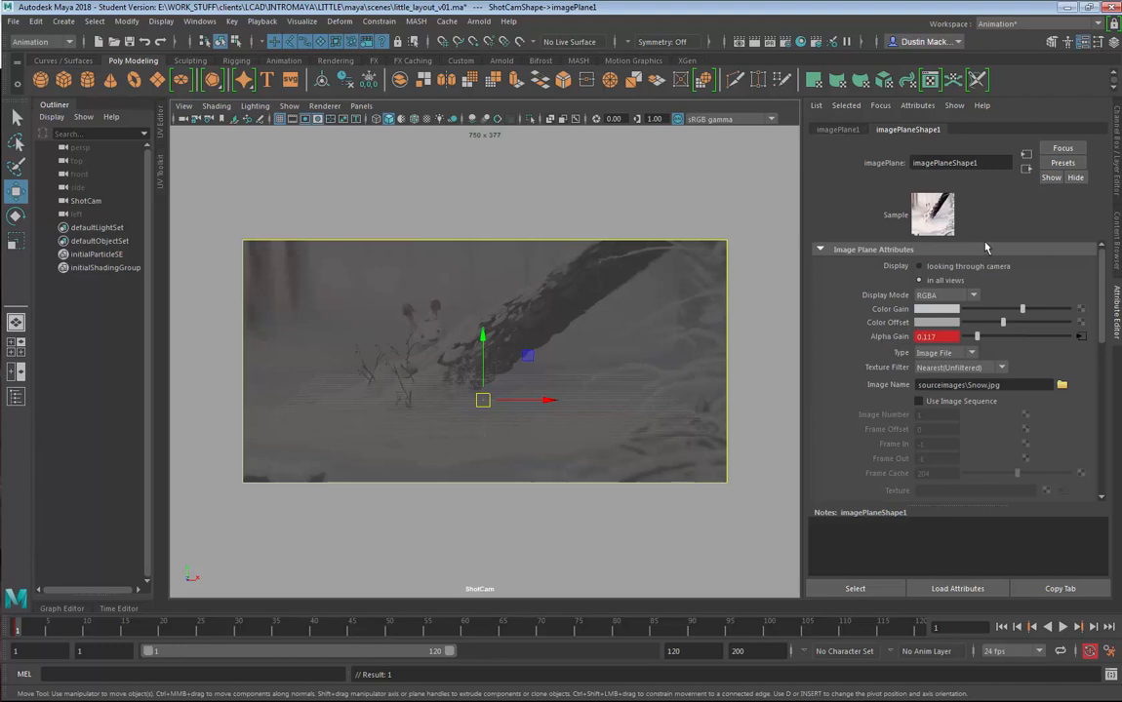
right_click(898, 340)
left_click(913, 356)
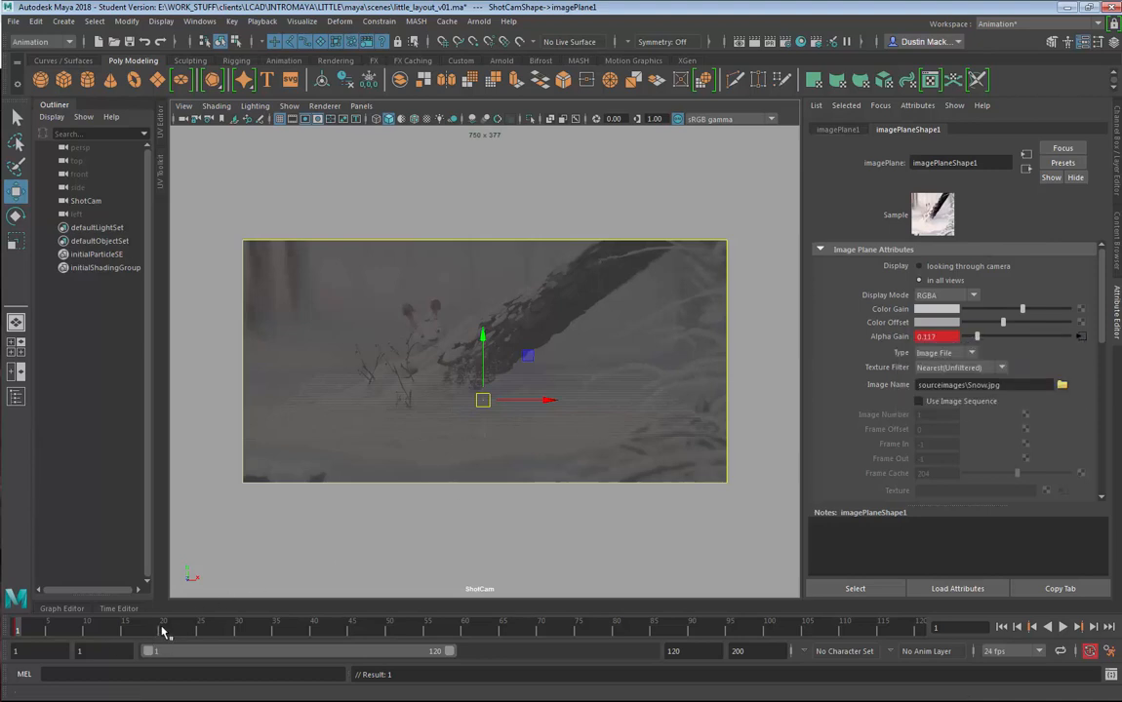
- At frame 20, raise the image plane's Alpha Gain to 1 and set a key on it
left_click(163, 630)
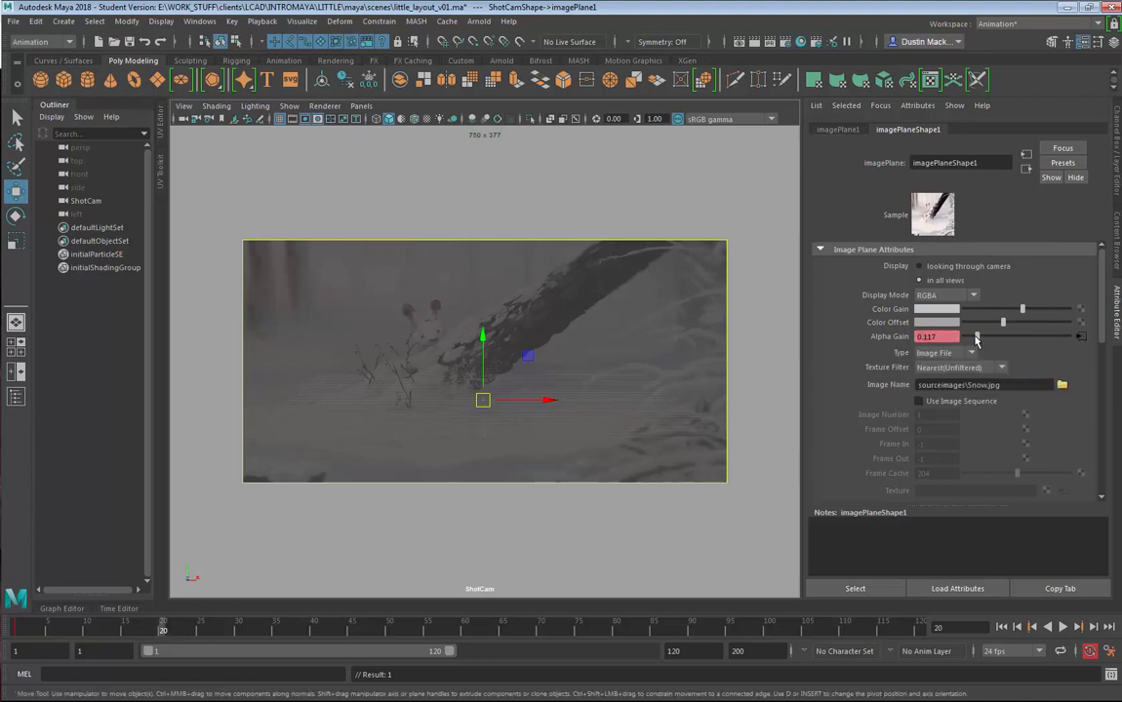
left_click_drag(976, 338, 1078, 339)
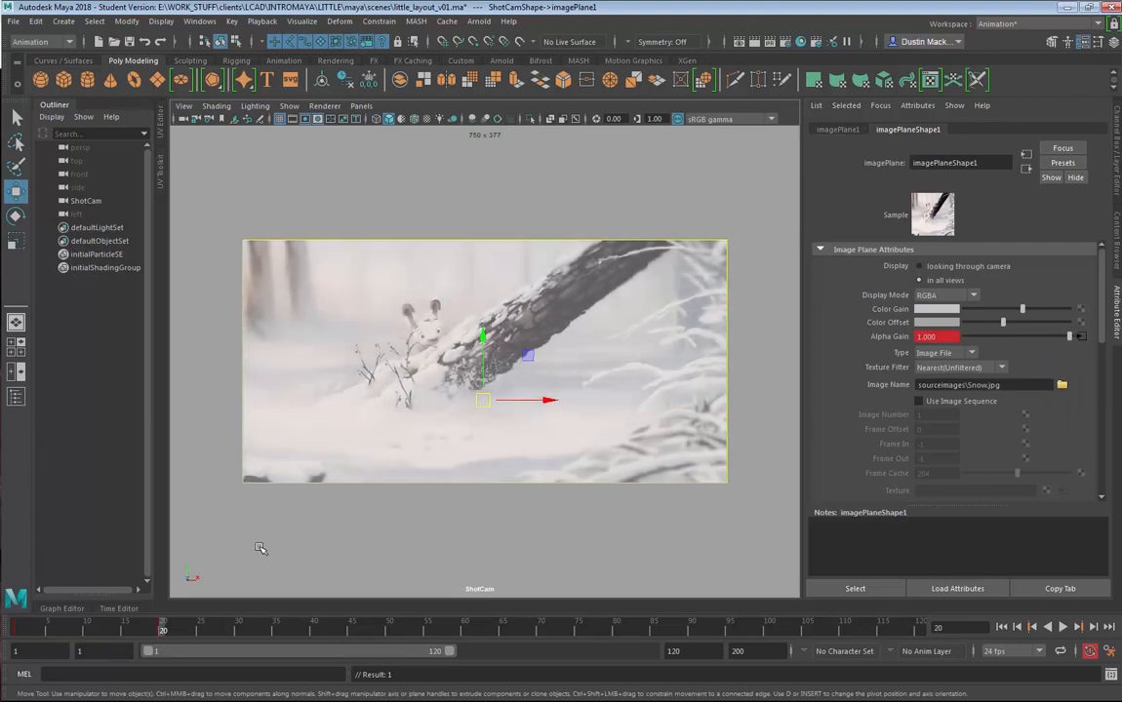
right_click(899, 337)
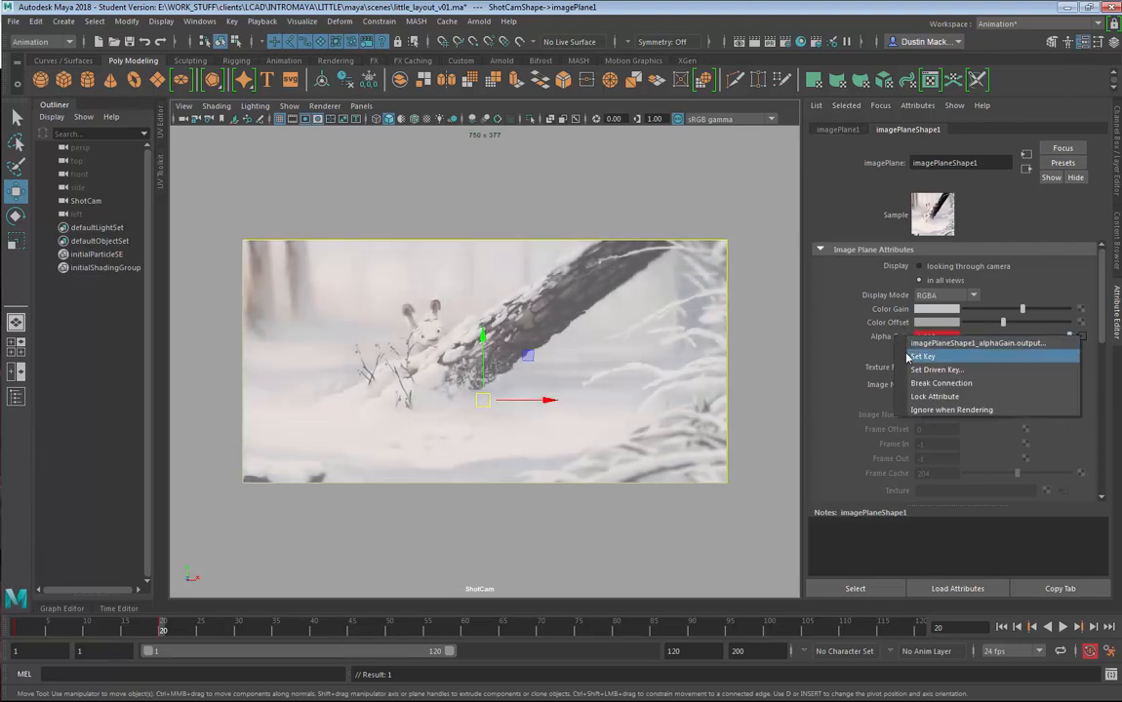
left_click(913, 356)
- At frame 1, reduce Alpha Gain to 0, key it, and play back the image plane's fade
left_click_drag(200, 627, 16, 627)
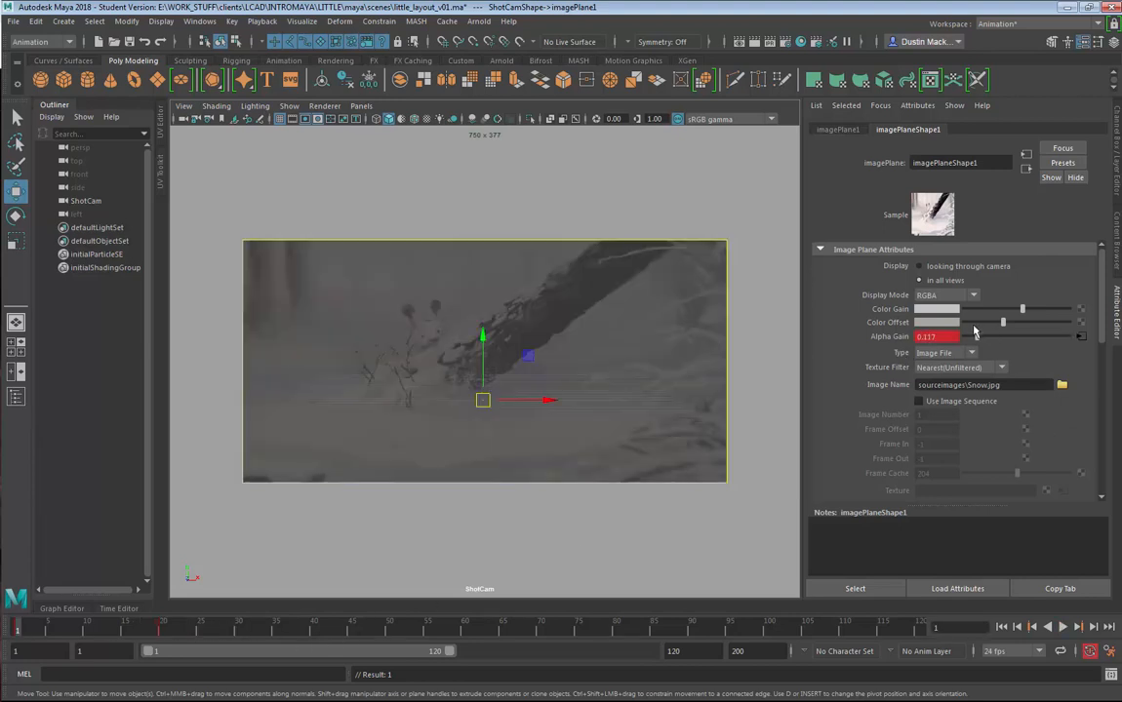
left_click_drag(976, 336, 921, 350)
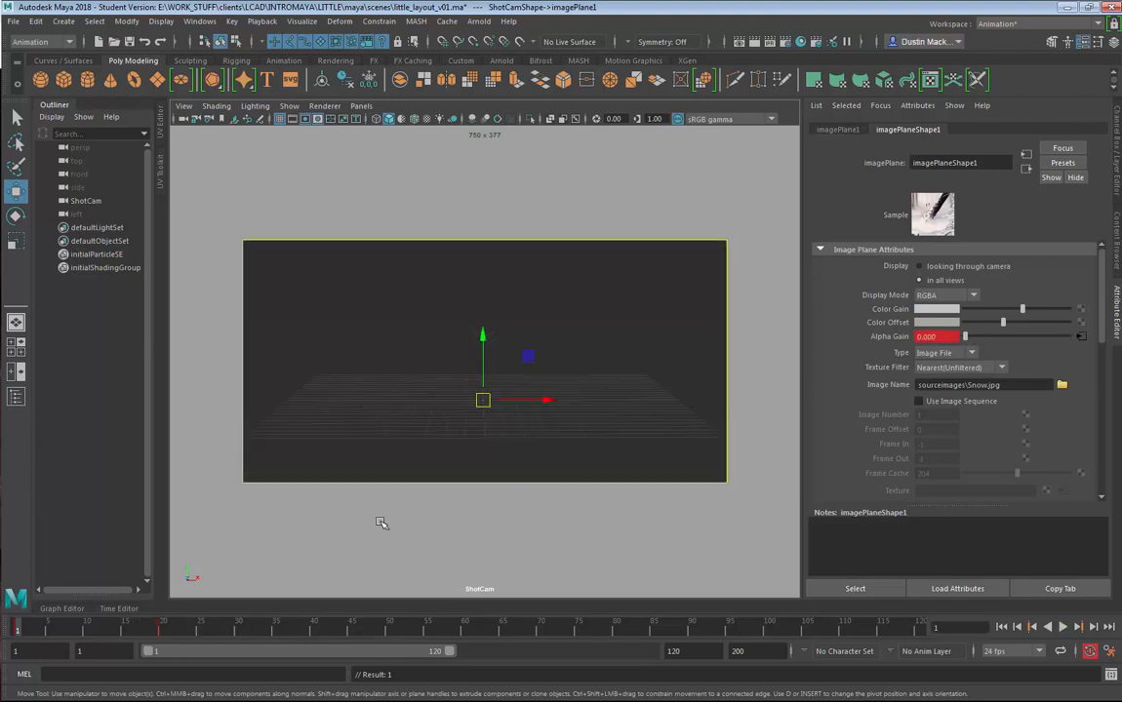
right_click(902, 338)
left_click(909, 358)
key("alt+v")
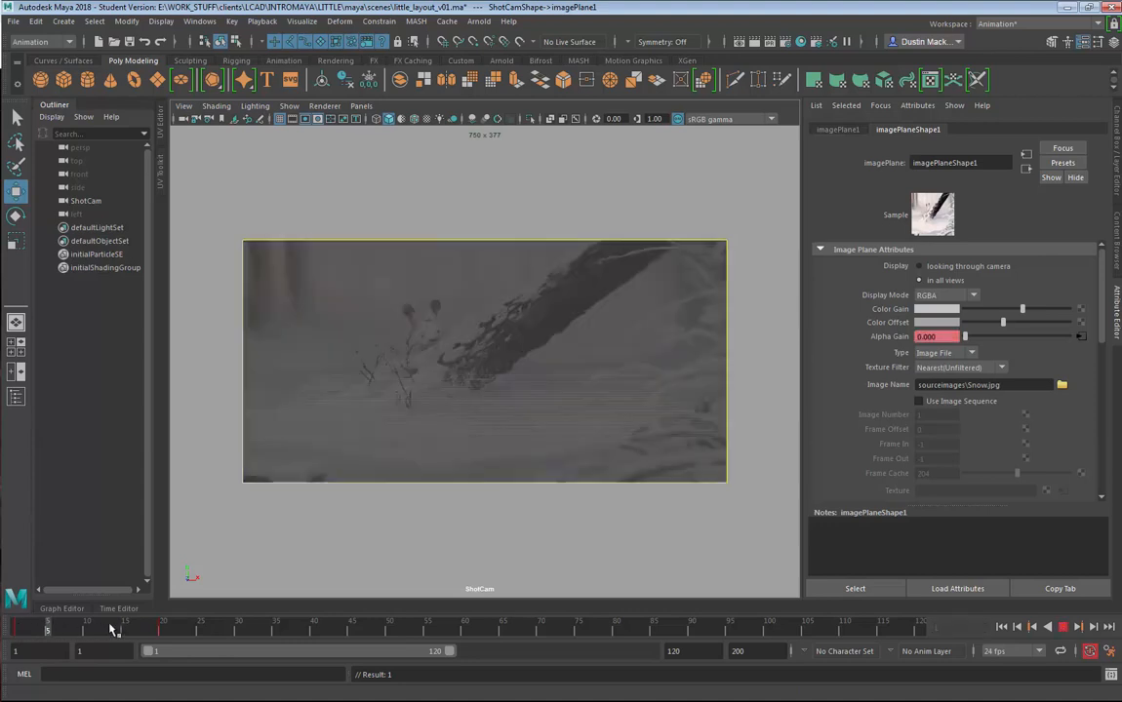
key("alt+v")
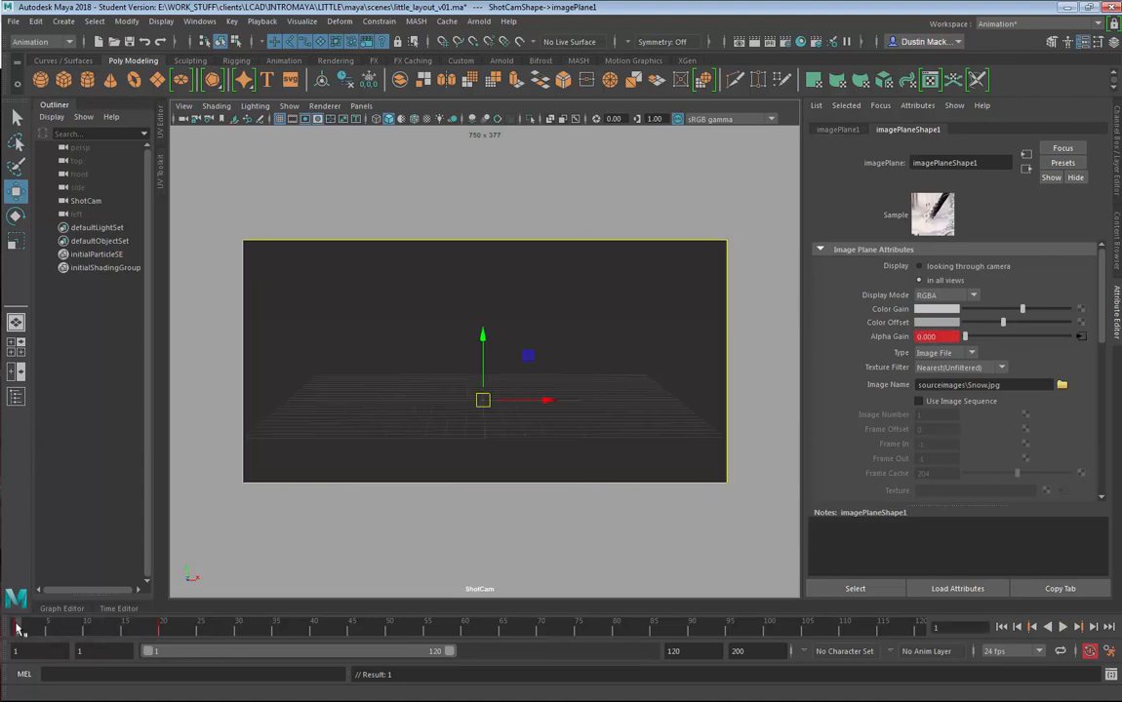
- Select the Alpha Gain keys from frame 1 past frame 20, make their tangents linear, and play back the fade
left_click_drag(66, 632, 196, 632, "shift")
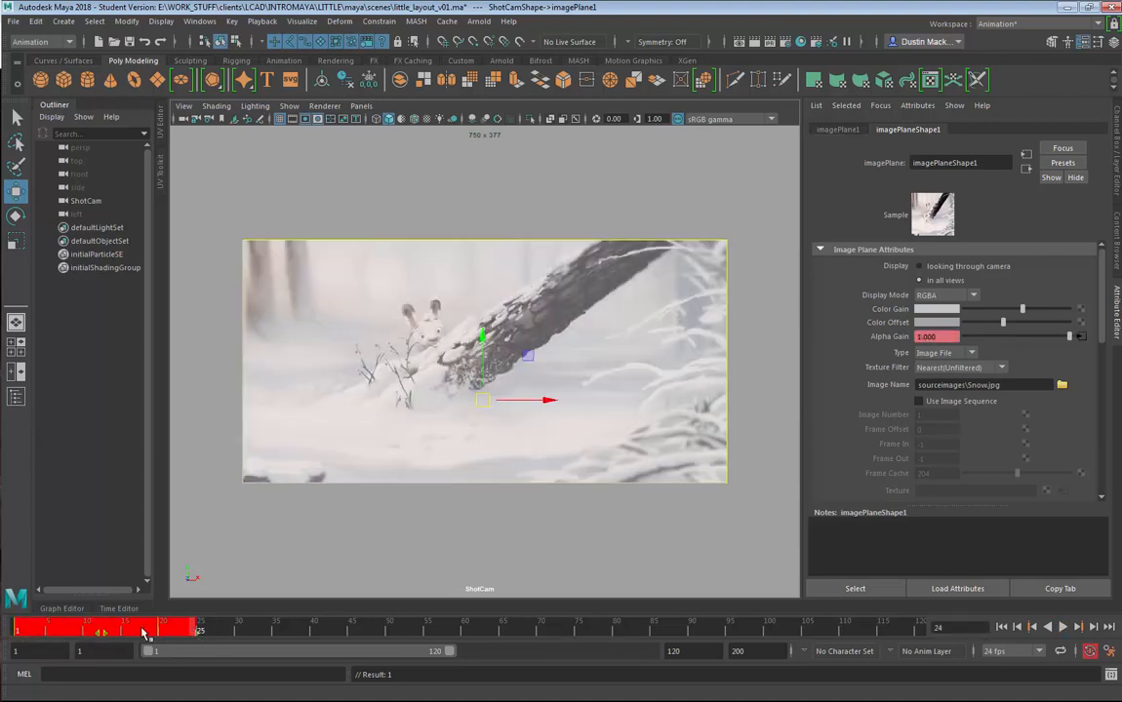
right_click(196, 632)
mouse_move(196, 486)
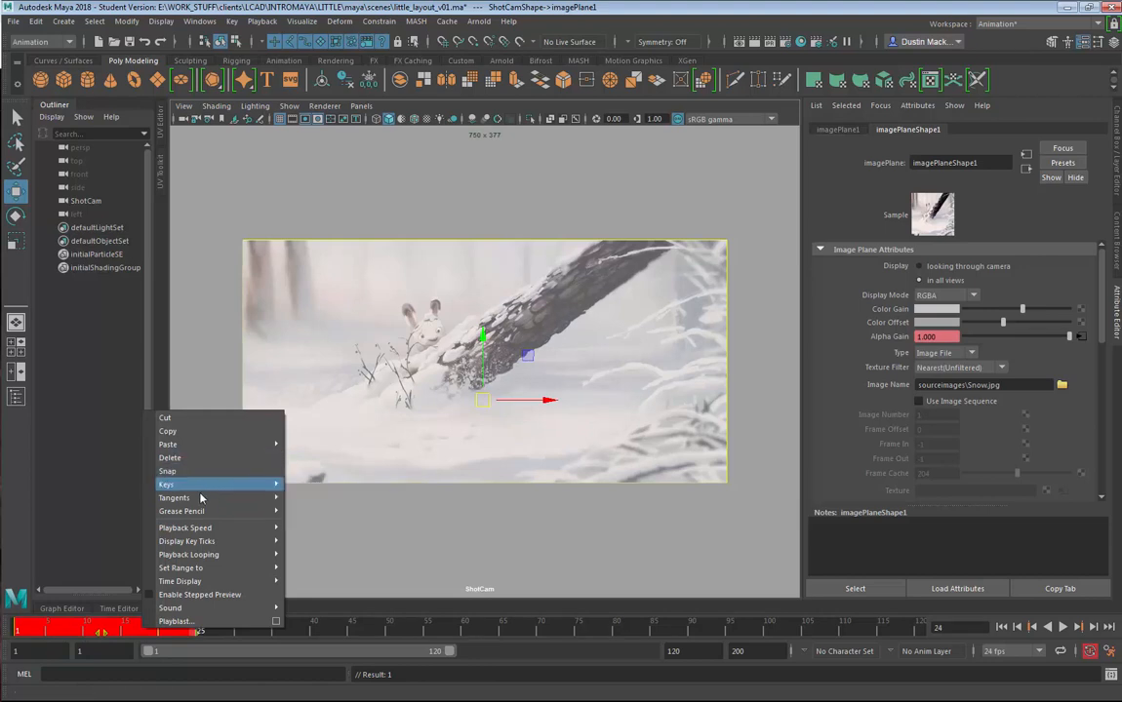
mouse_move(238, 498)
left_click(310, 524)
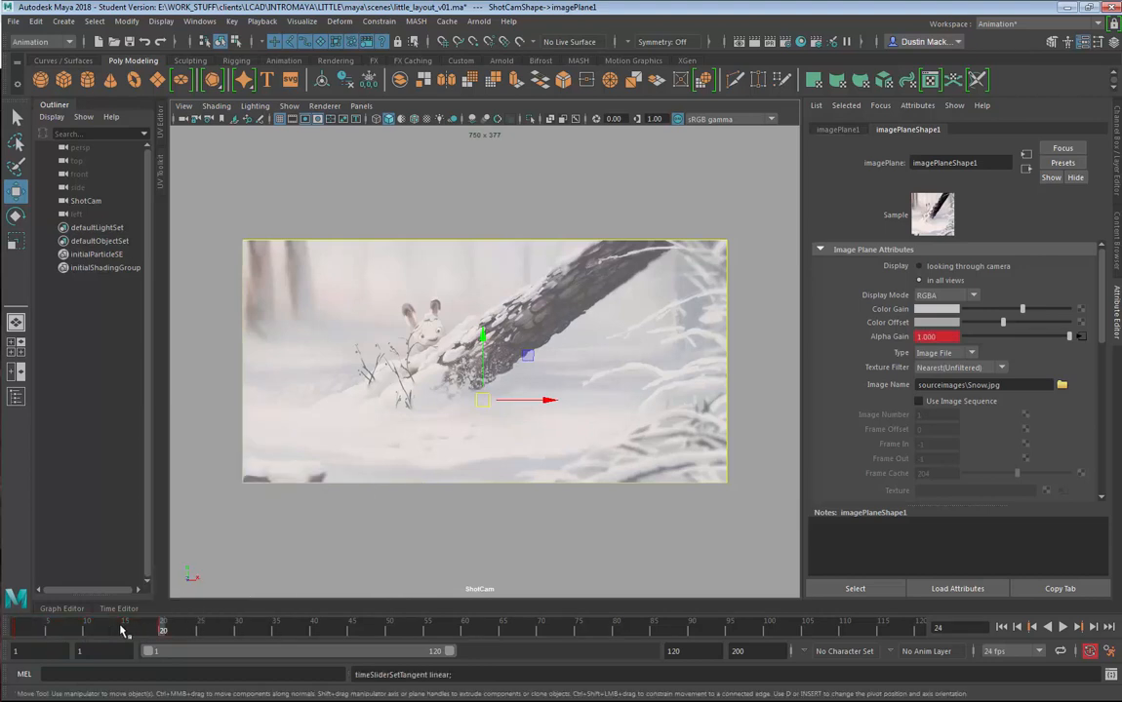
key("alt+v")
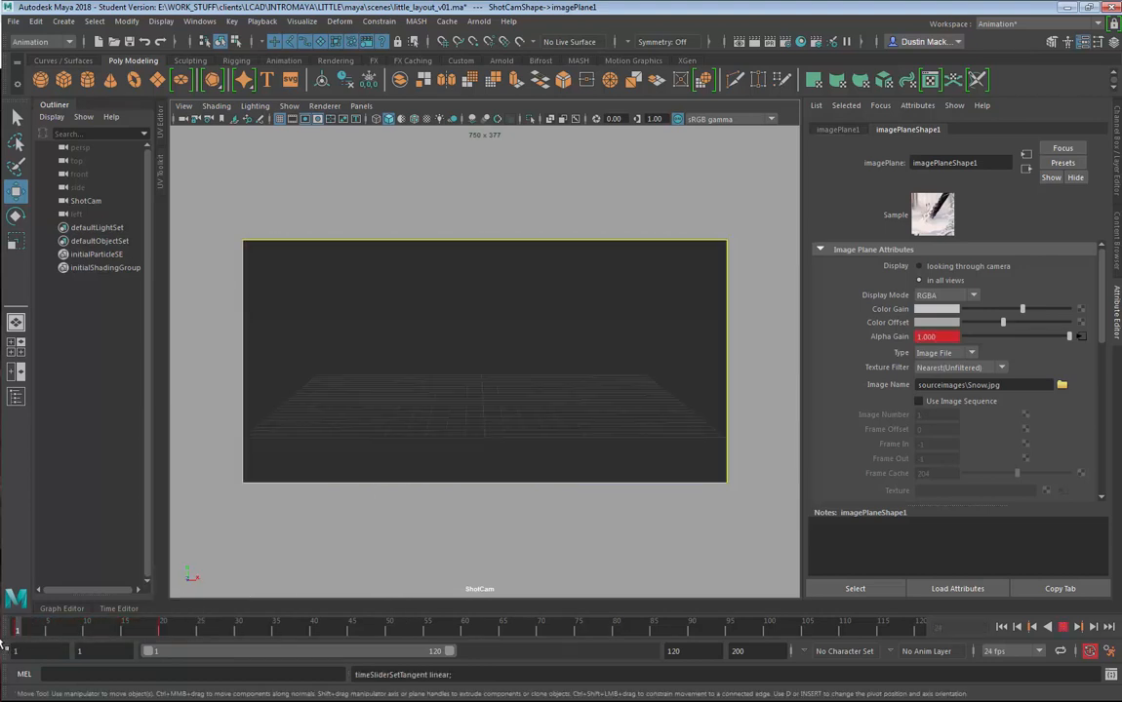
- Restore the image plane's Color Gain to full white and Color Offset to black, and preview the fade, stopping at frame 2
mouse_move(75, 633)
left_mouse_down()
mouse_move(14, 640)
mouse_move(109, 637)
mouse_move(18, 641)
mouse_move(96, 639)
mouse_move(29, 654)
mouse_move(64, 652)
left_mouse_up()
left_click_drag(1032, 310, 884, 323)
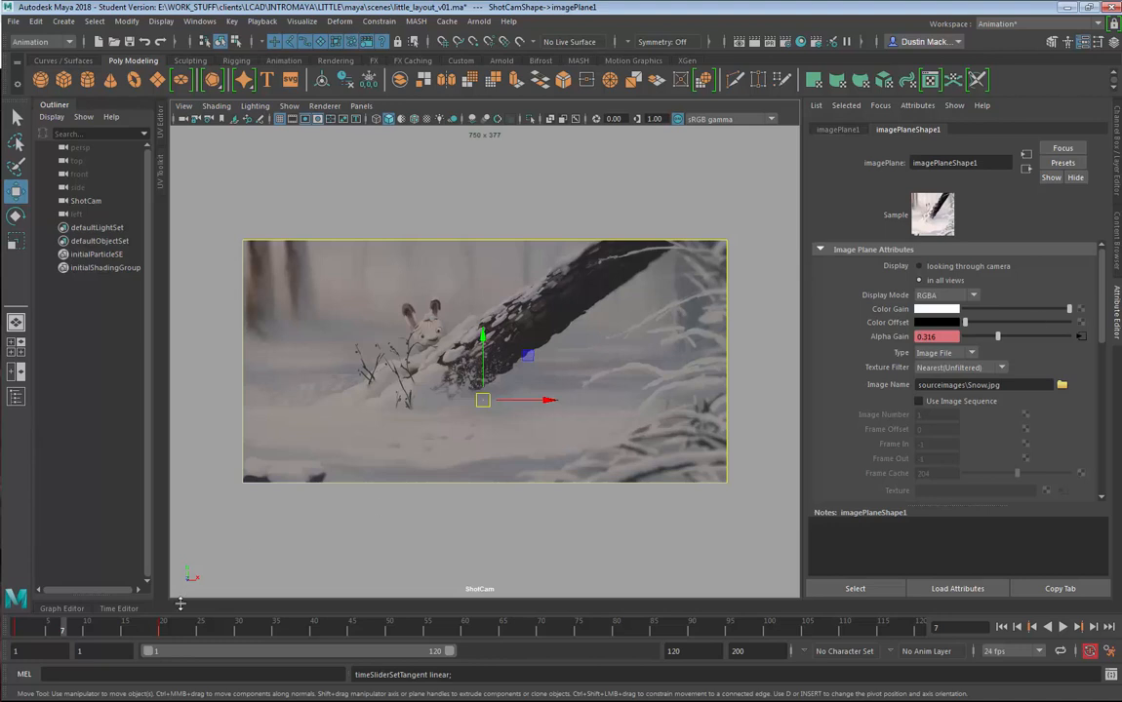
key("alt+v")
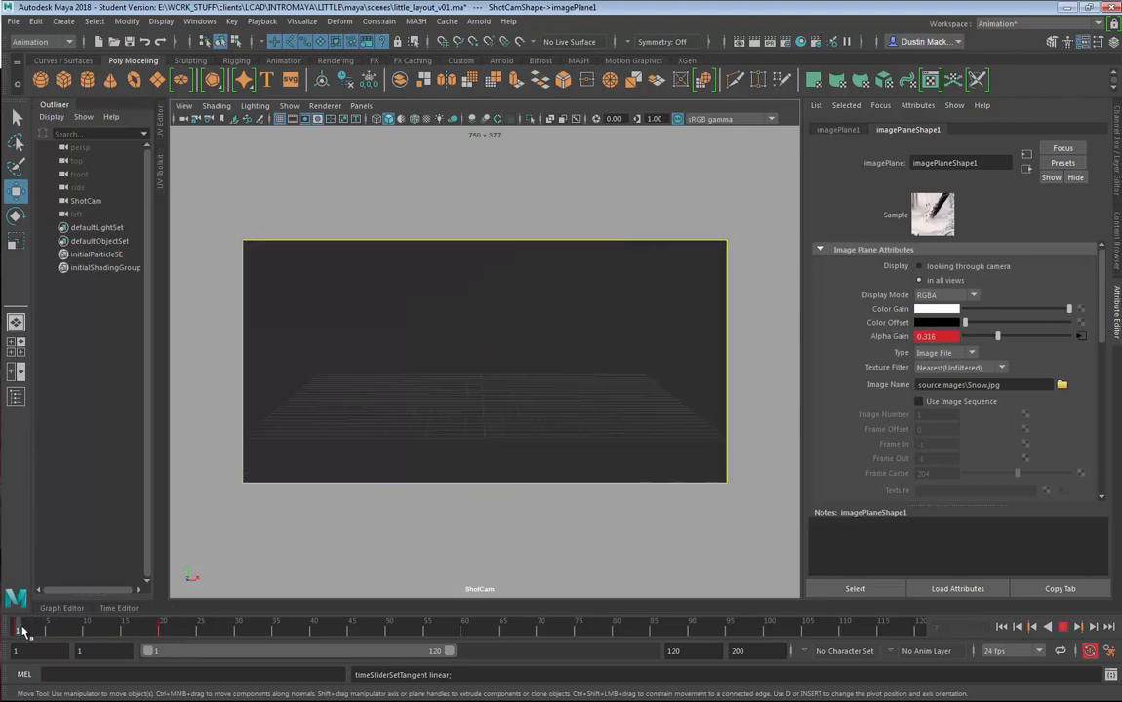
left_click(27, 633)
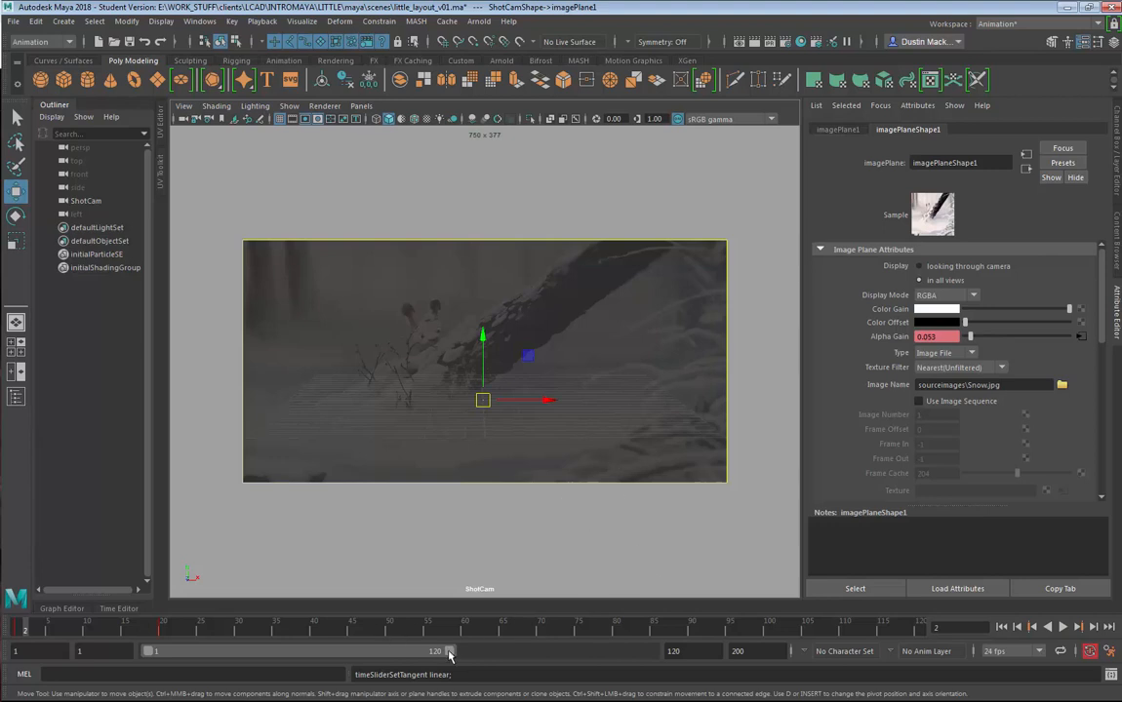
- Shorten the playback range to end at frame 20 and play back the looping fade
left_click_drag(449, 653, 148, 652)
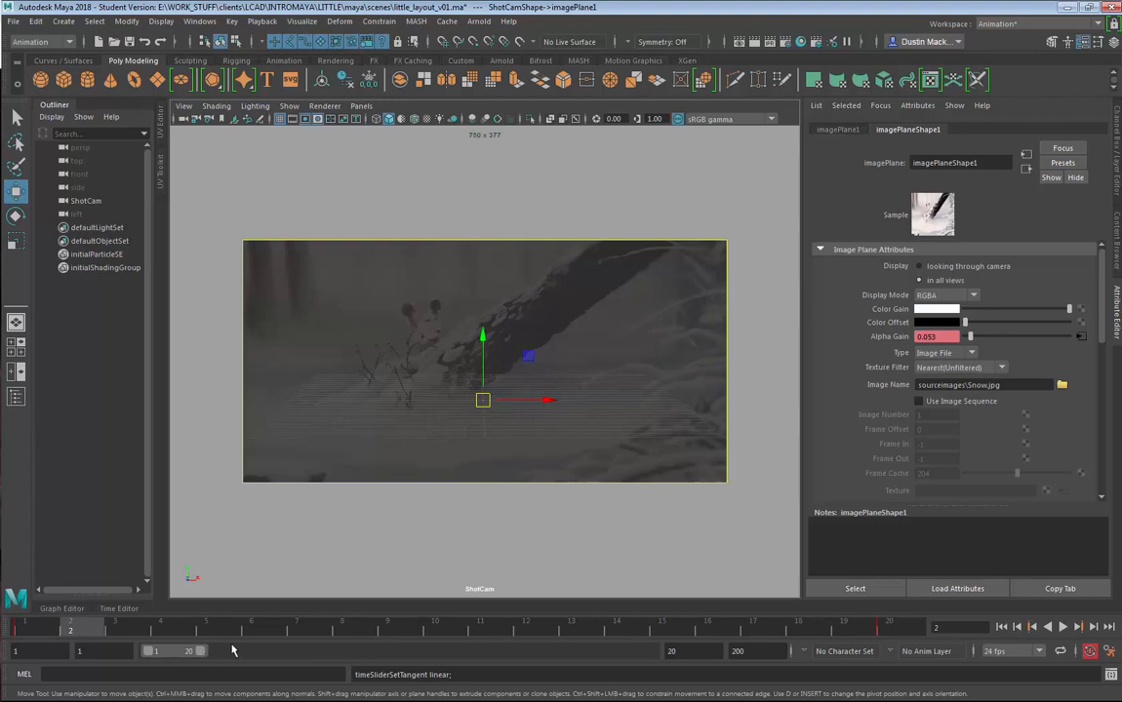
key("alt+v")
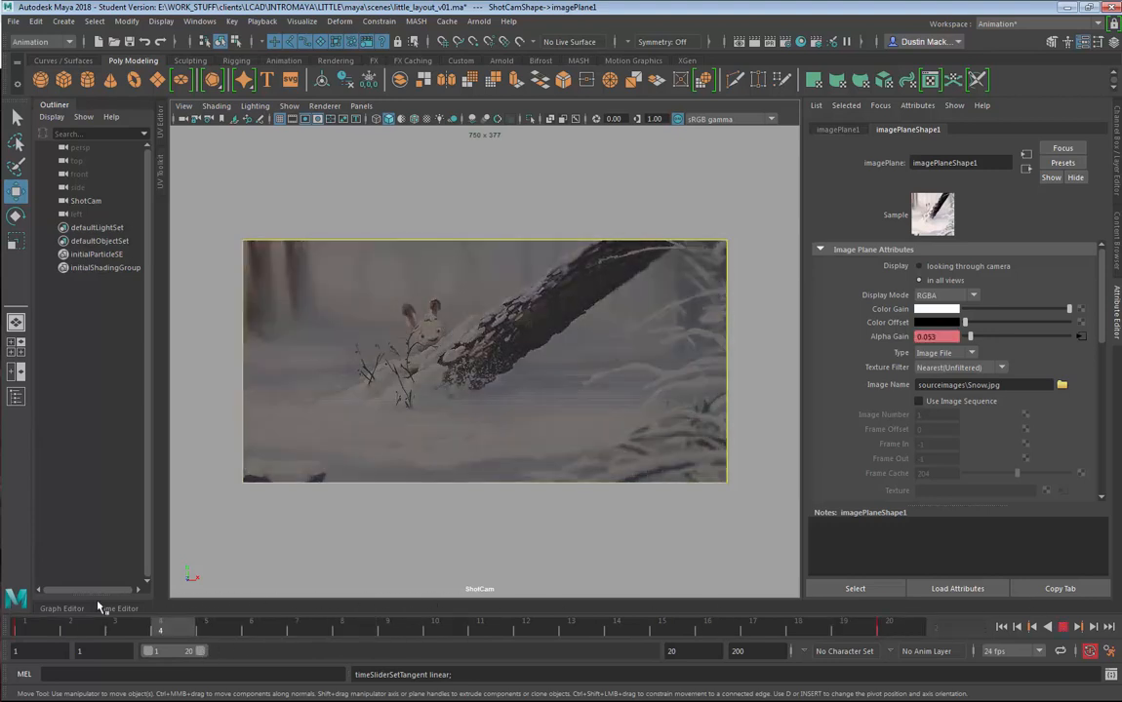
key("alt+v")
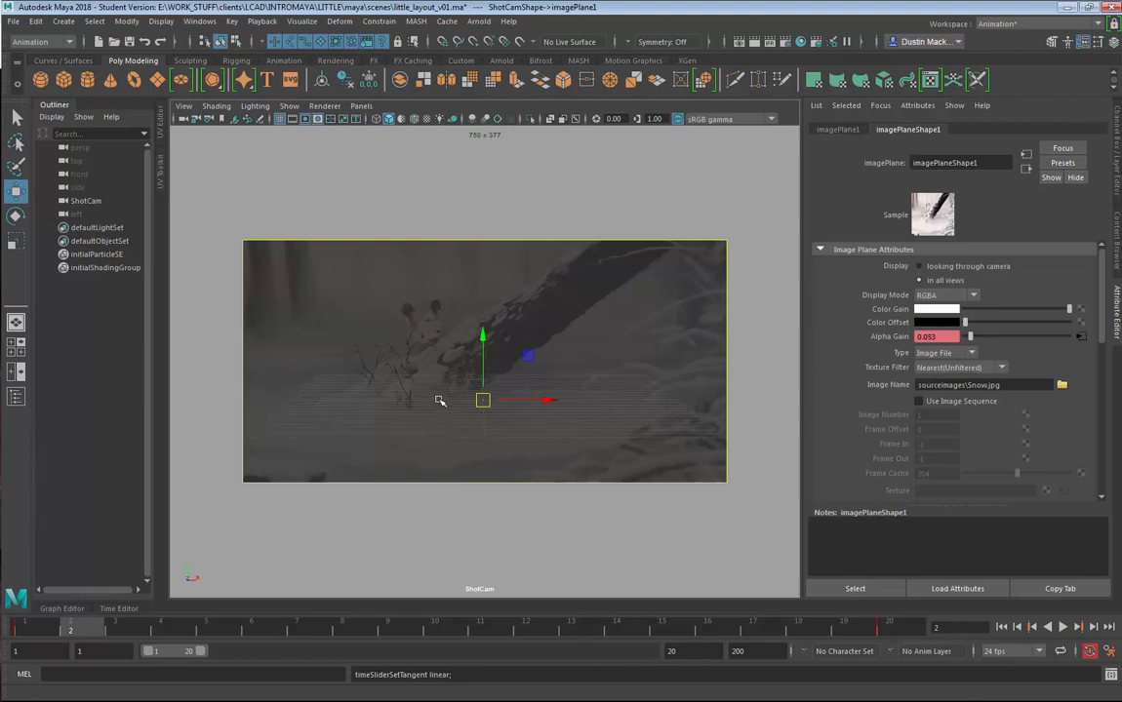
- Pan, dolly and orbit ShotCam at frame 2 until the grid lies flat on the snowy ground around the base of the trunk
middle_click_drag(437, 400, 600, 349)
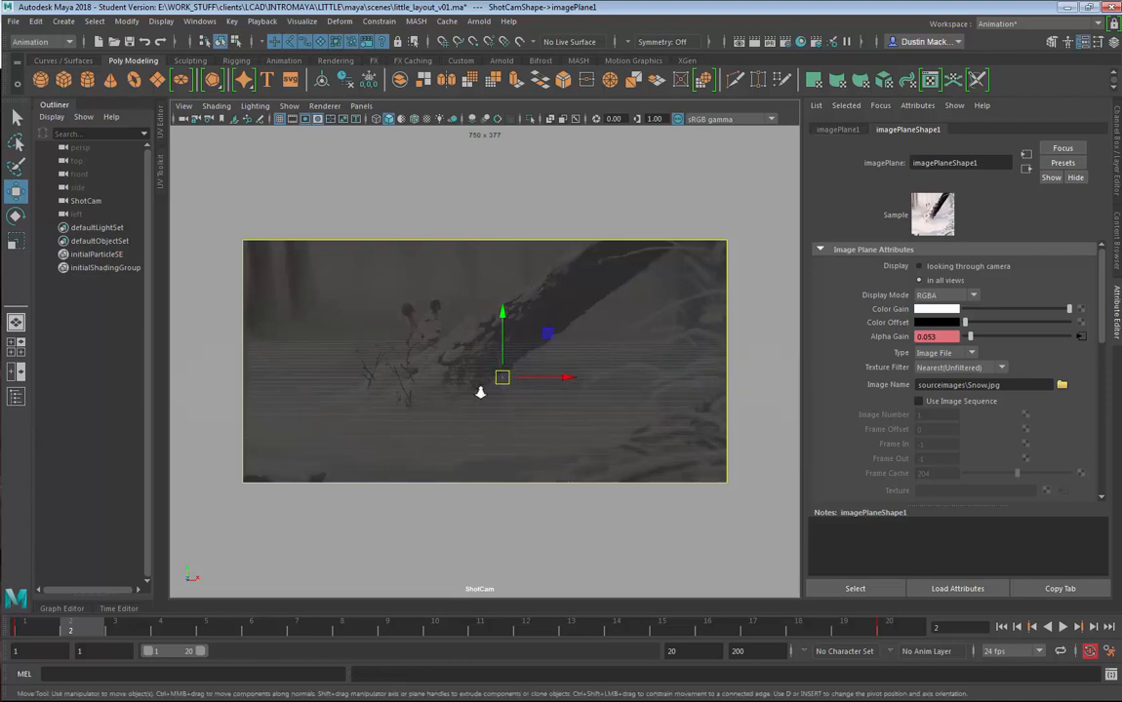
right_click_drag(481, 390, 601, 406, "alt")
left_click_drag(601, 406, 463, 406, "alt")
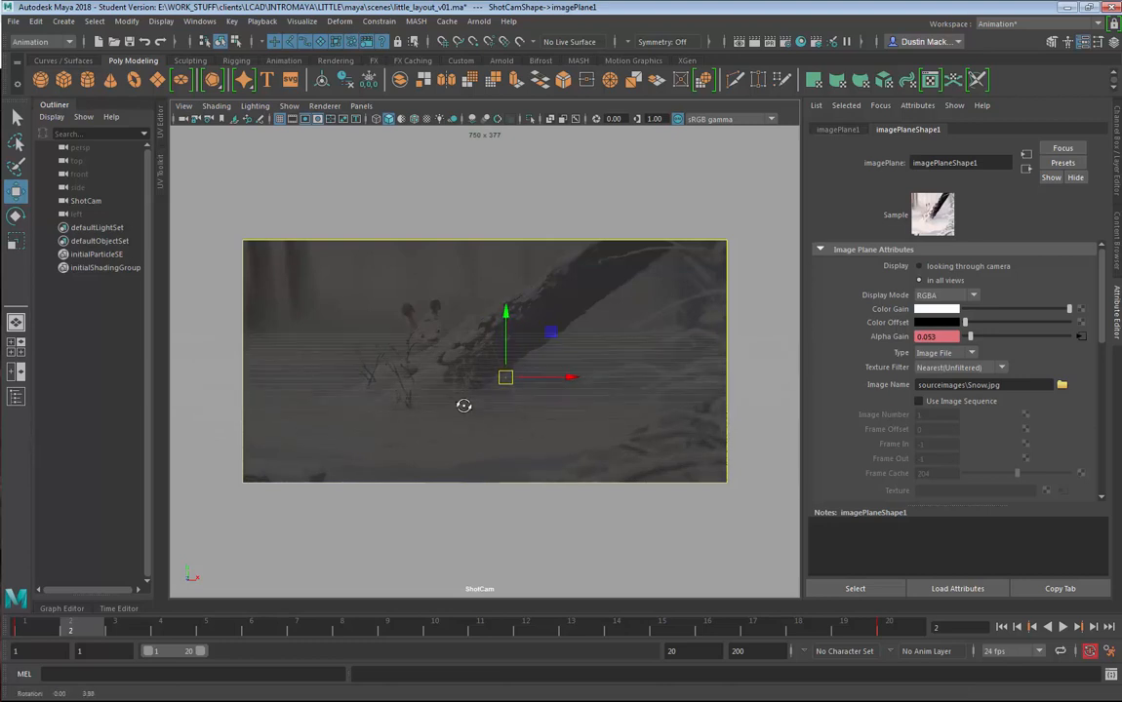
right_click_drag(429, 478, 274, 391, "alt")
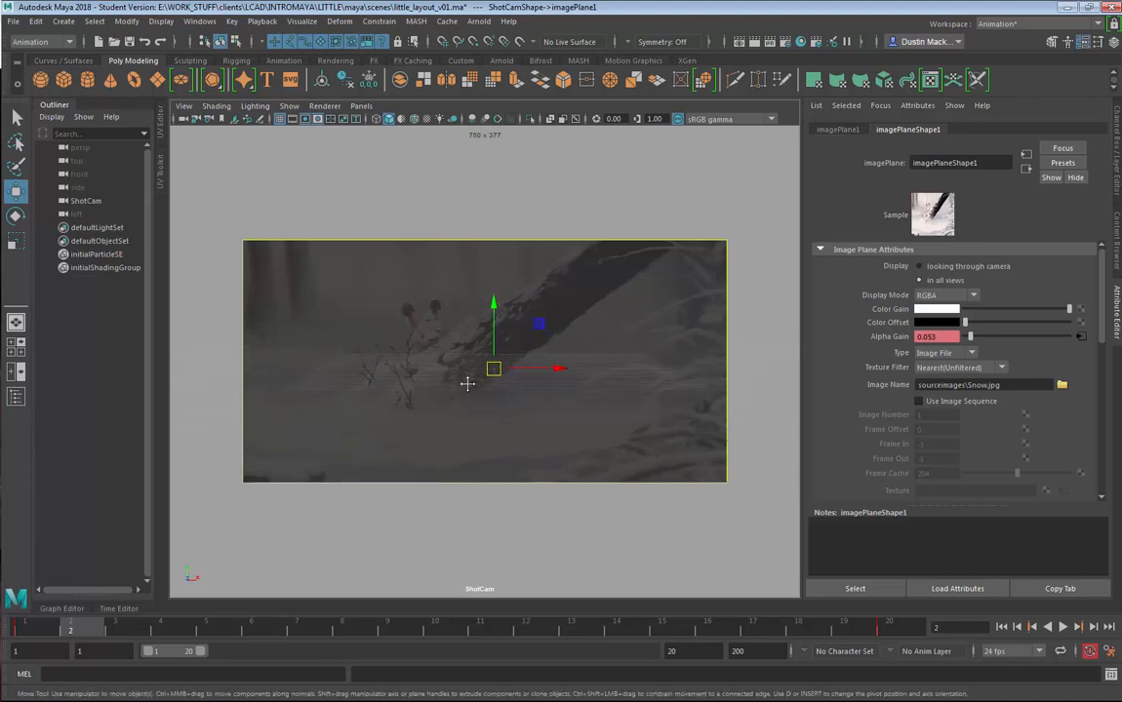
middle_click_drag(466, 384, 445, 394, "alt")
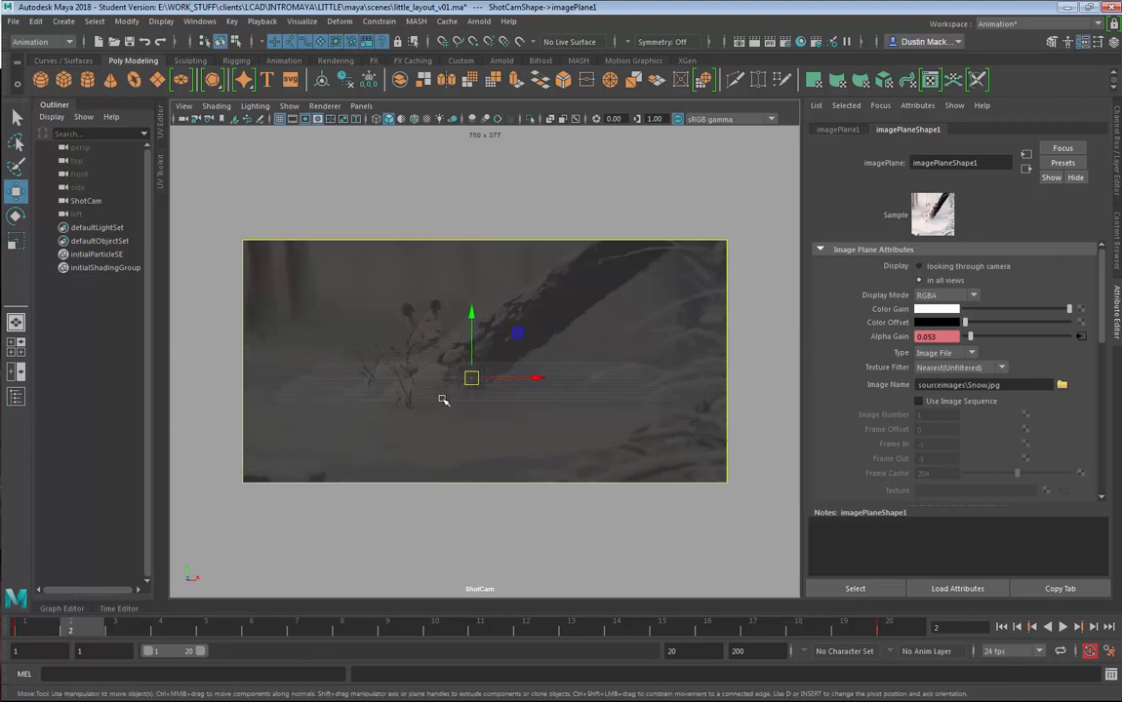
- Lock ShotCam against movement, test the lock by trying to orbit, and switch to the Select tool
left_click(196, 121)
left_click_drag(576, 213, 564, 390, "alt")
key("q")
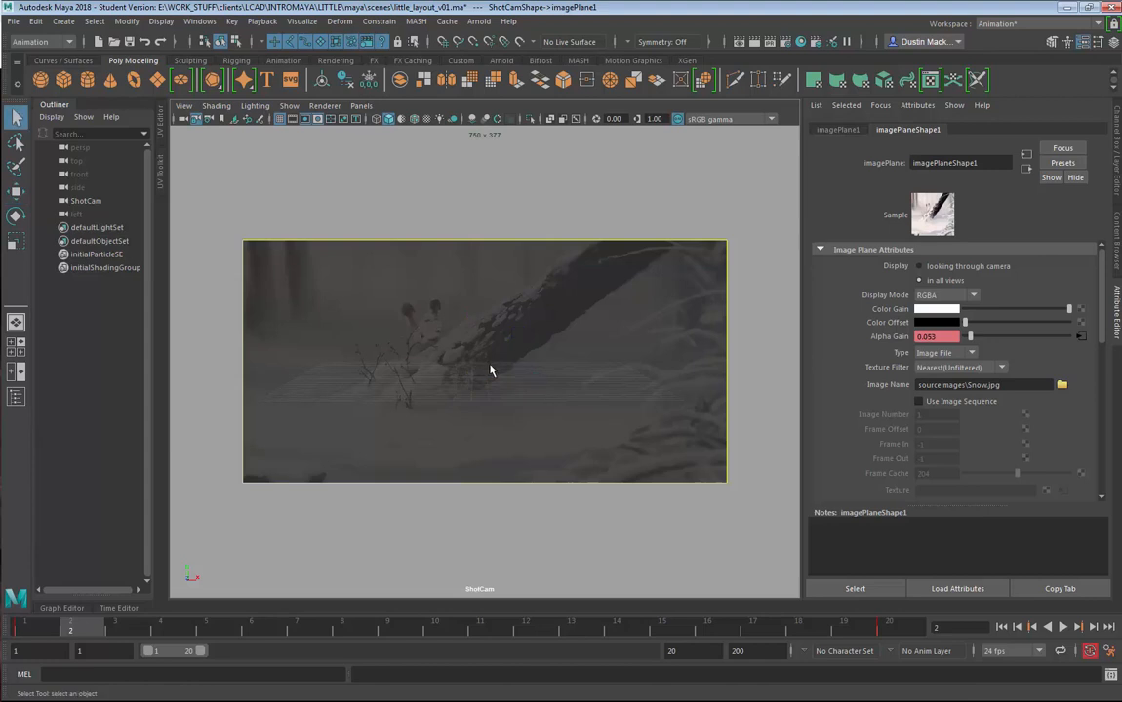